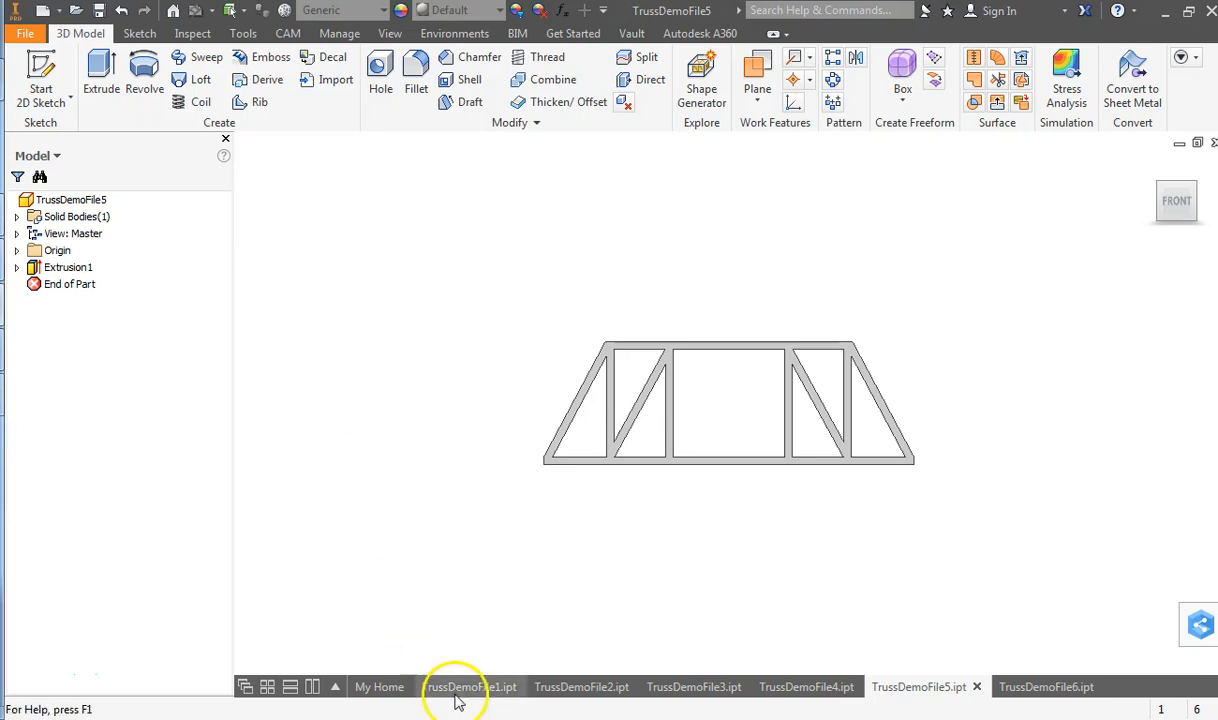
- Create a new part file
{"action": "left_click", "coordinate": [465, 692]}
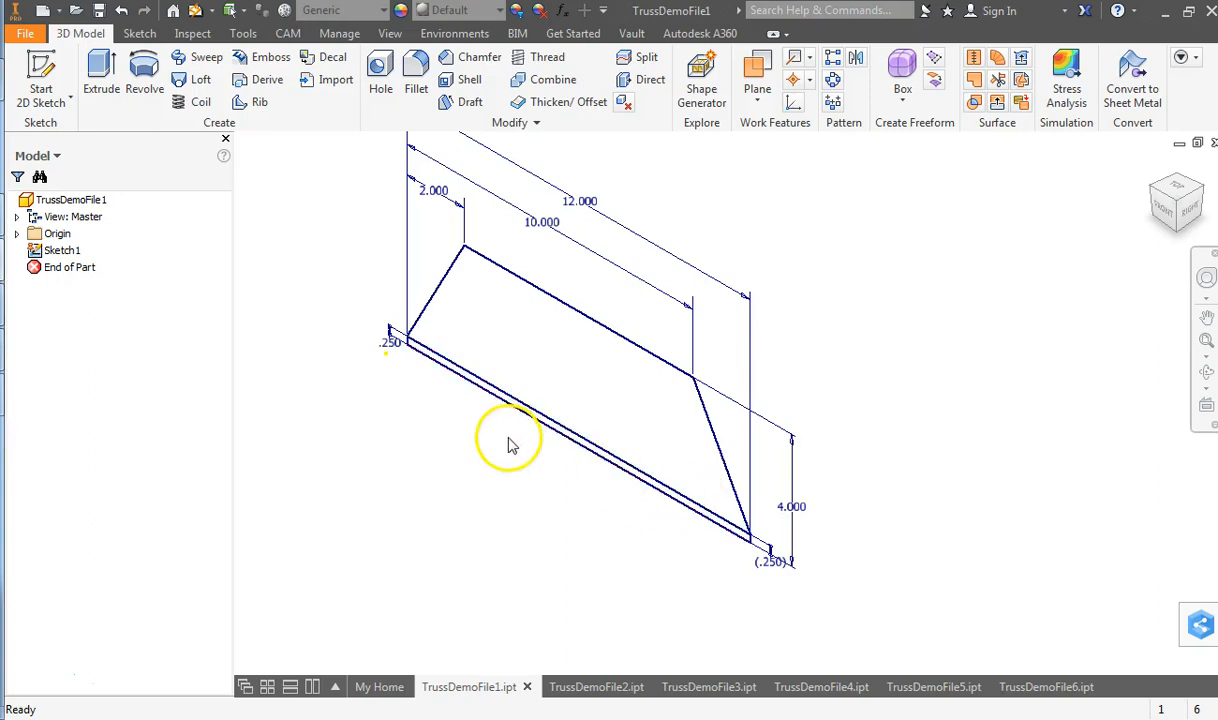
{"action": "left_click", "coordinate": [40, 80]}
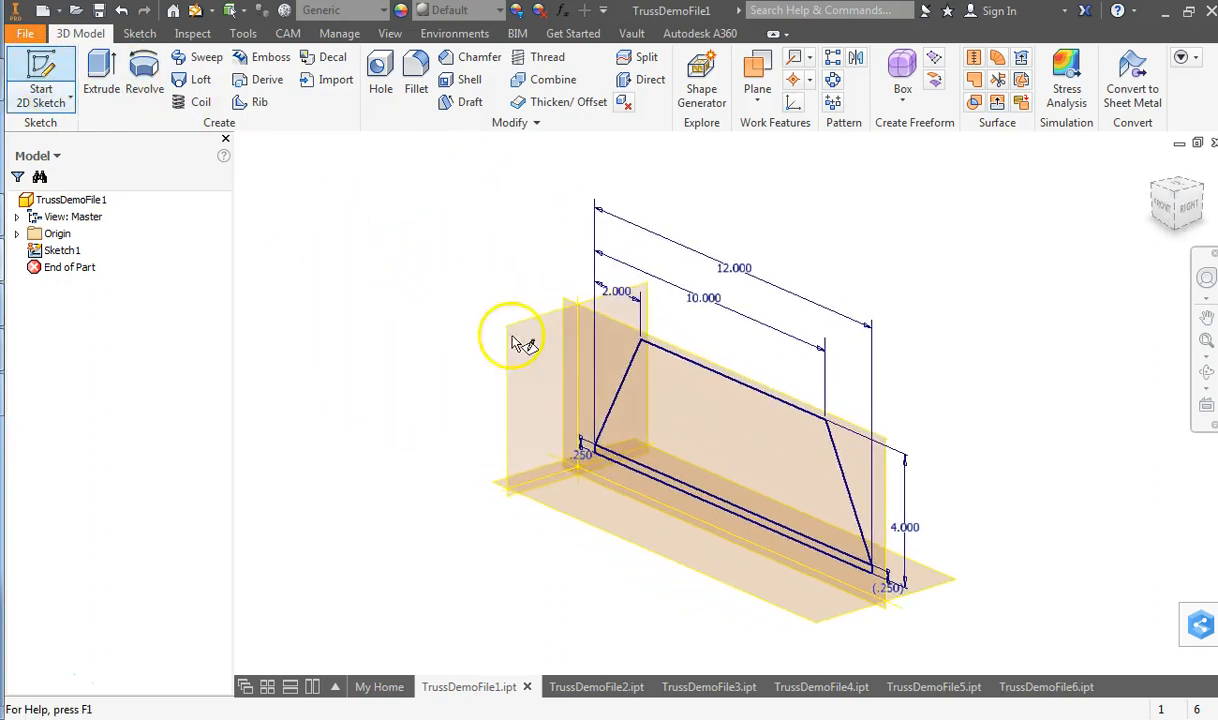
{"action": "left_click", "coordinate": [26, 33]}
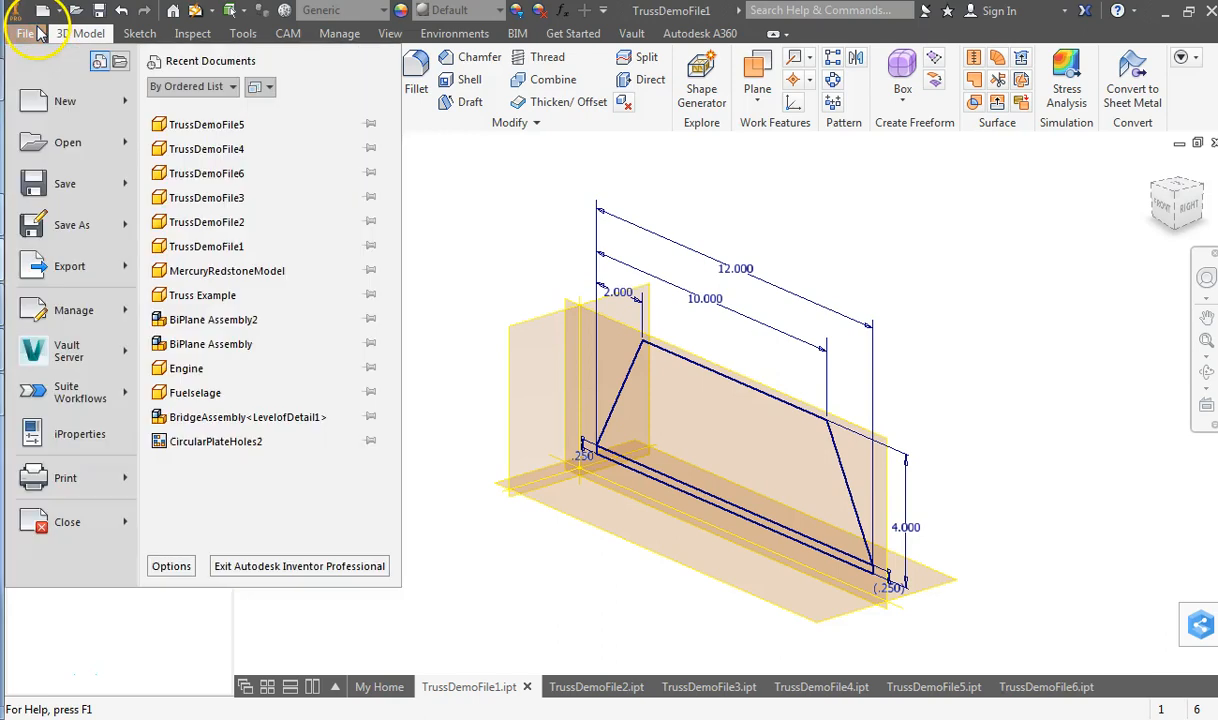
{"action": "mouse_move", "coordinate": [55, 103]}
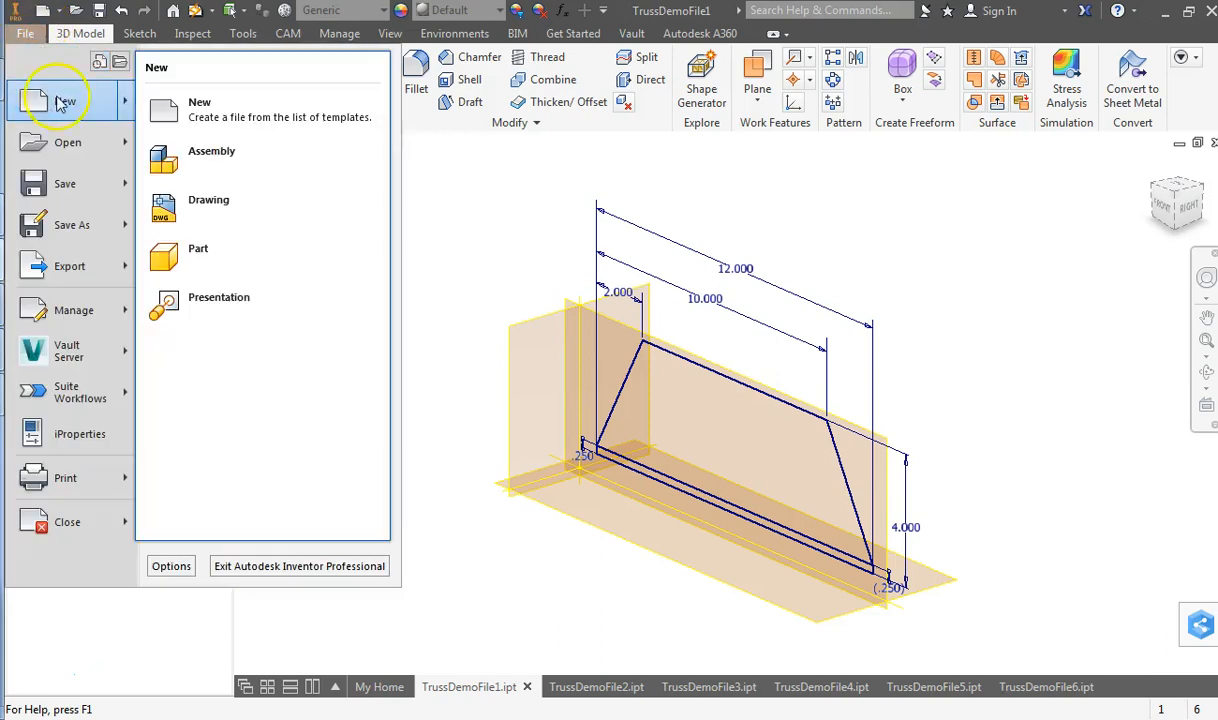
{"action": "left_click", "coordinate": [212, 265]}
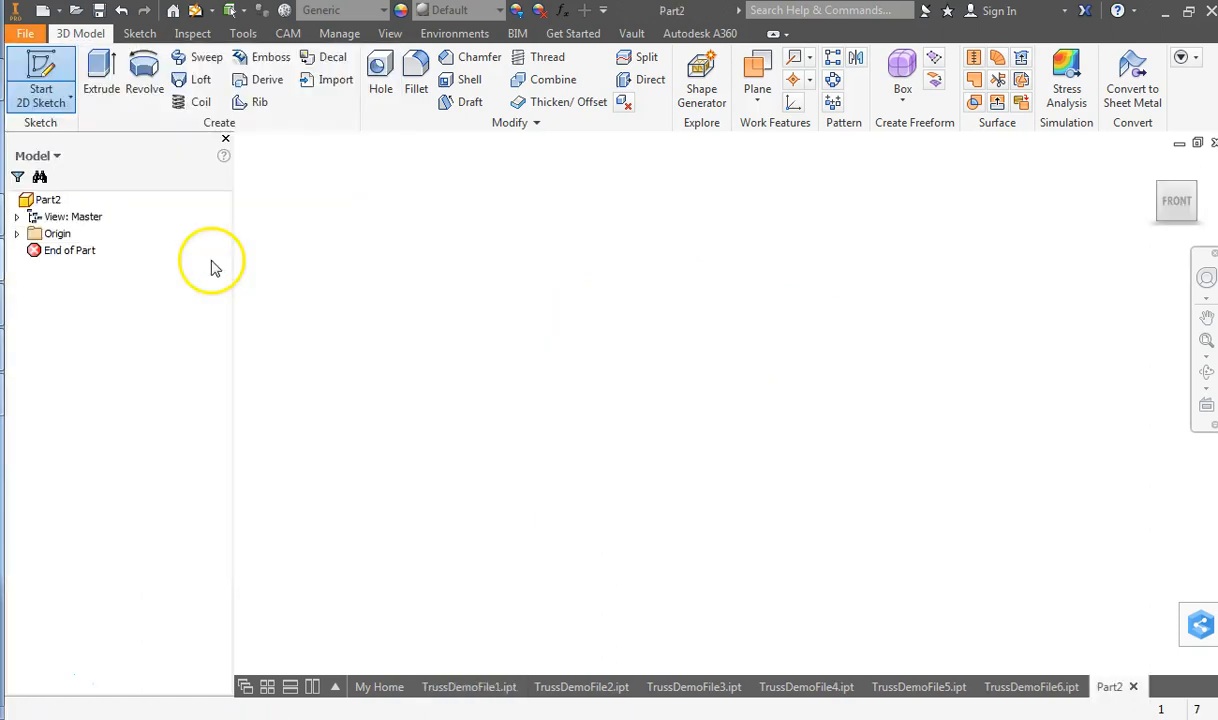
- Start a 2D sketch on the front origin plane of the new part
{"action": "left_click", "coordinate": [43, 68]}
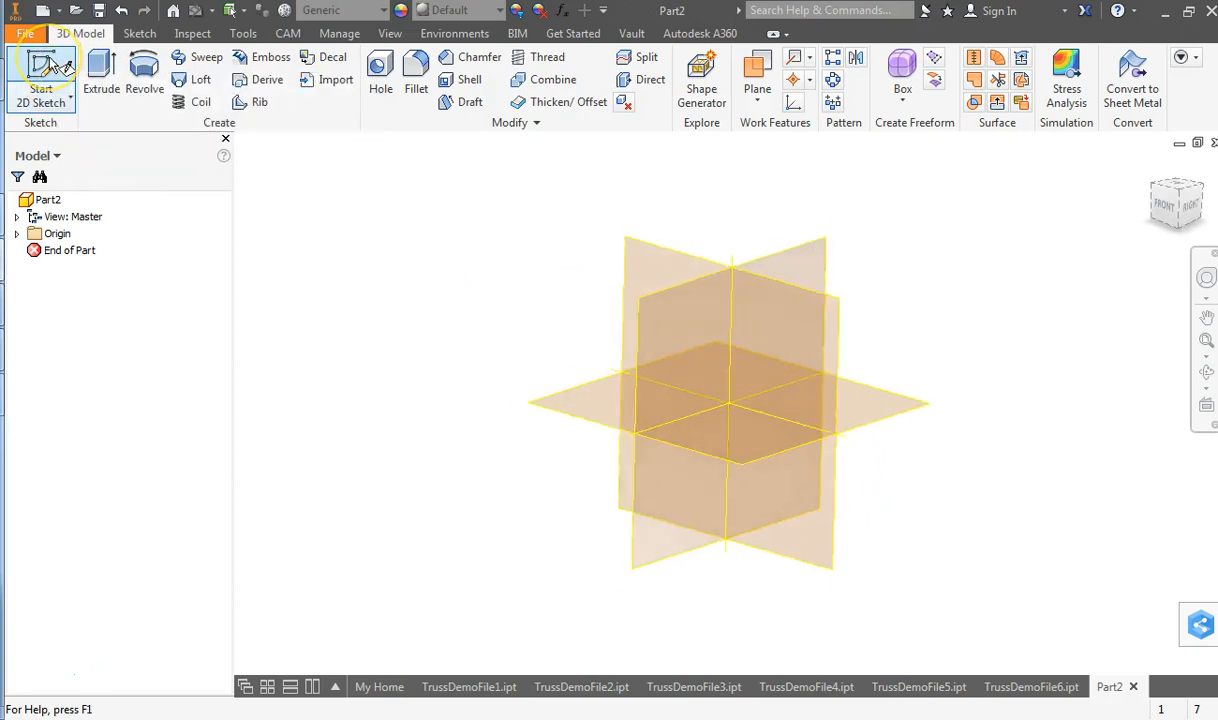
{"action": "left_click", "coordinate": [774, 318]}
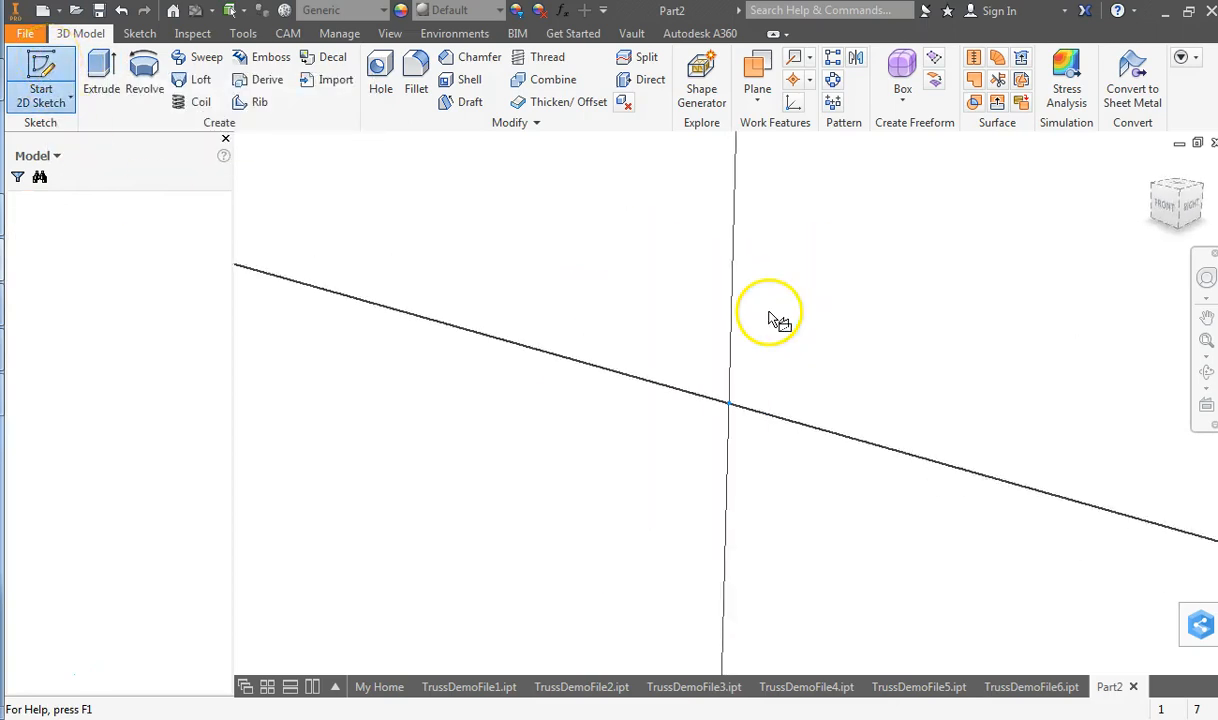
{"action": "mouse_move", "coordinate": [790, 333]}
{"action": "middle_mouse_down"}
{"action": "mouse_move", "coordinate": [851, 332]}
{"action": "mouse_move", "coordinate": [570, 465]}
{"action": "middle_mouse_up"}
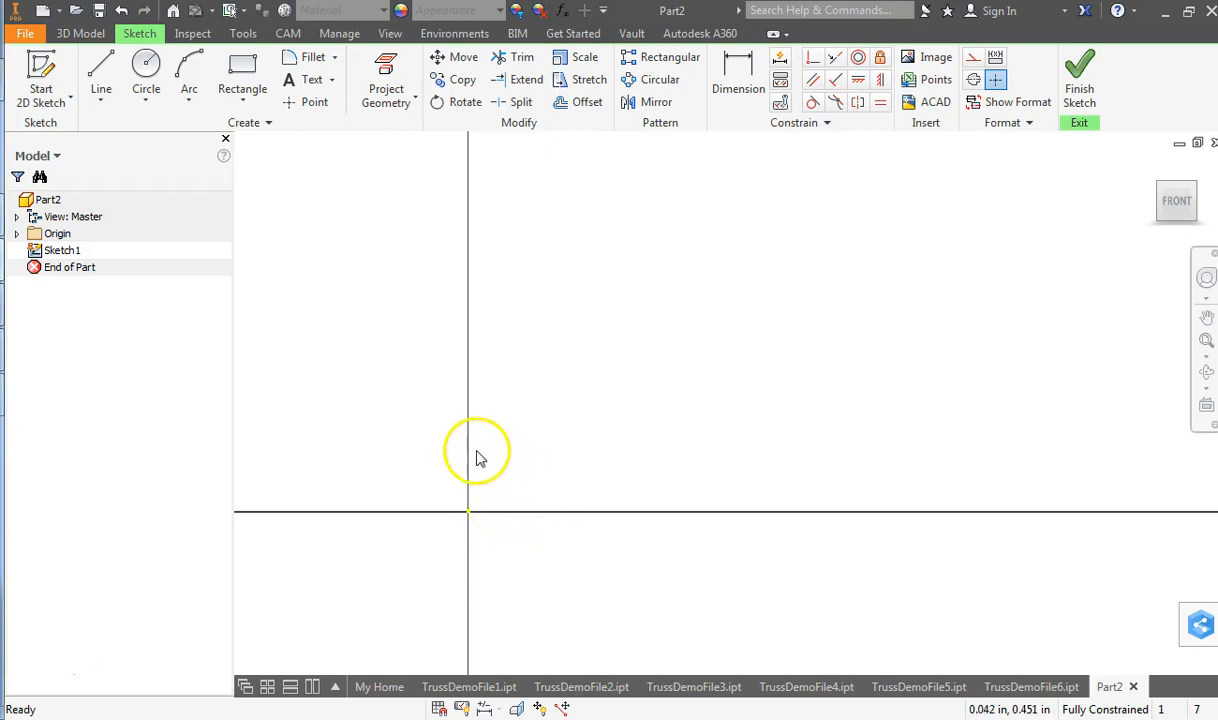
{"action": "middle_click_drag", "start_coordinate": [655, 446], "coordinate": [594, 470]}
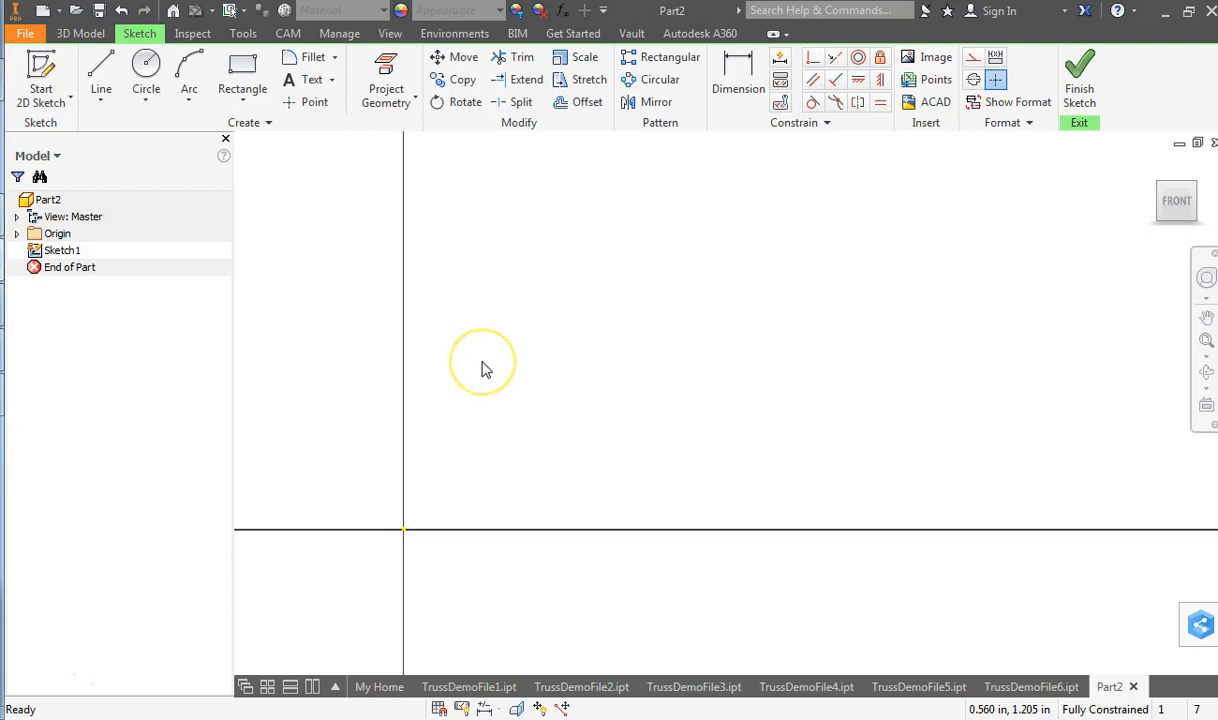
- Place a sketch point near the origin, about 0.24 in to its right and 0.25 in above it
{"action": "left_click", "coordinate": [307, 102]}
{"action": "left_click", "coordinate": [434, 502]}
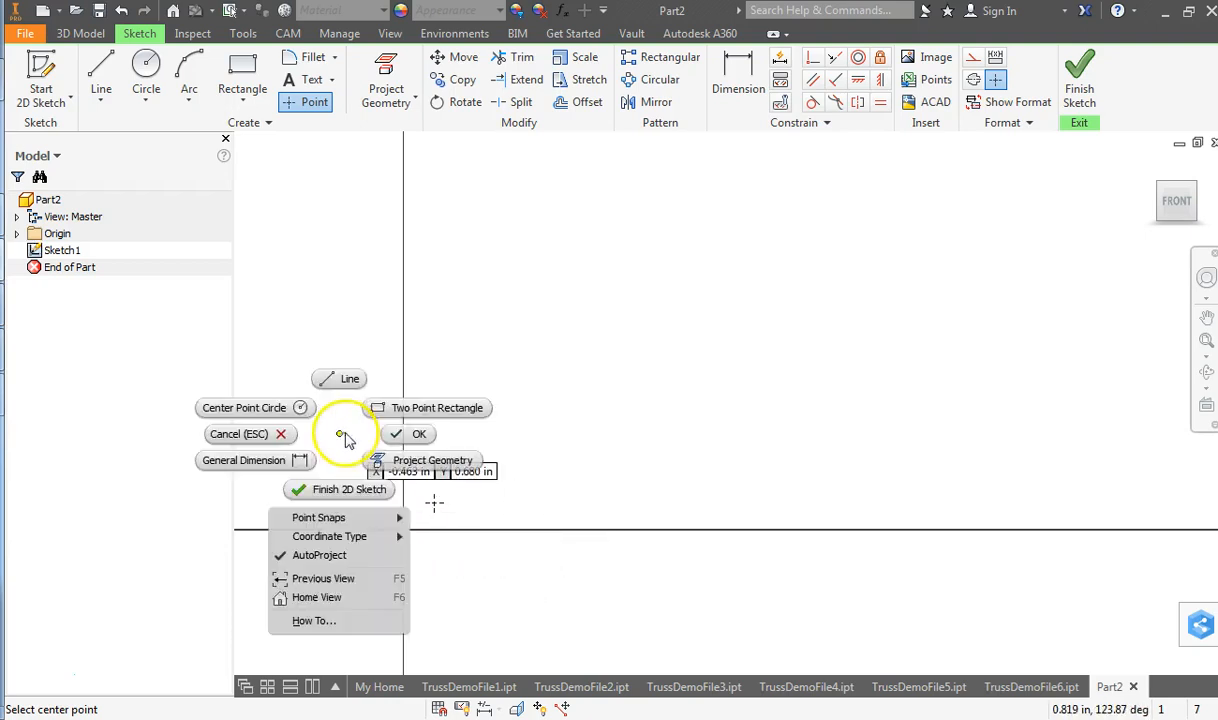
{"action": "right_click", "coordinate": [342, 436]}
{"action": "left_click", "coordinate": [383, 437]}
{"action": "mouse_move", "coordinate": [434, 502]}
{"action": "left_mouse_down"}
{"action": "mouse_move", "coordinate": [484, 517]}
{"action": "mouse_move", "coordinate": [498, 484]}
{"action": "mouse_move", "coordinate": [455, 471]}
{"action": "left_mouse_up"}
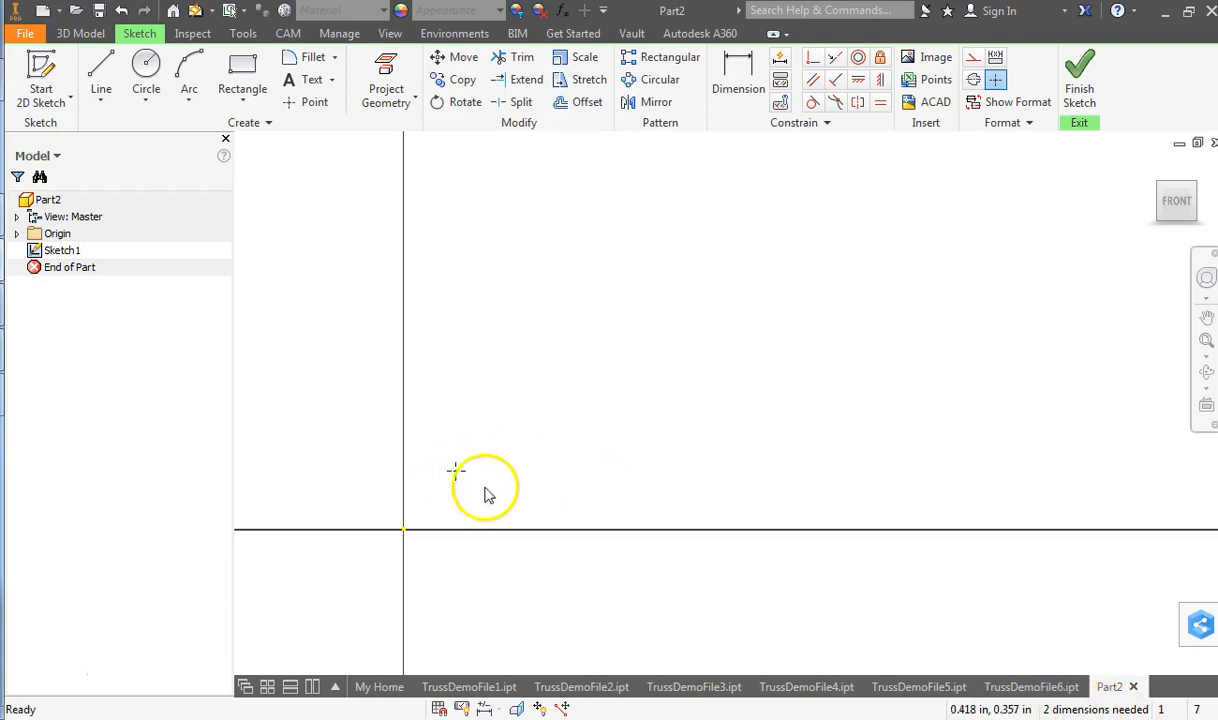
{"action": "mouse_move", "coordinate": [458, 474]}
{"action": "left_mouse_down"}
{"action": "mouse_move", "coordinate": [478, 463]}
{"action": "mouse_move", "coordinate": [436, 493]}
{"action": "left_mouse_up"}
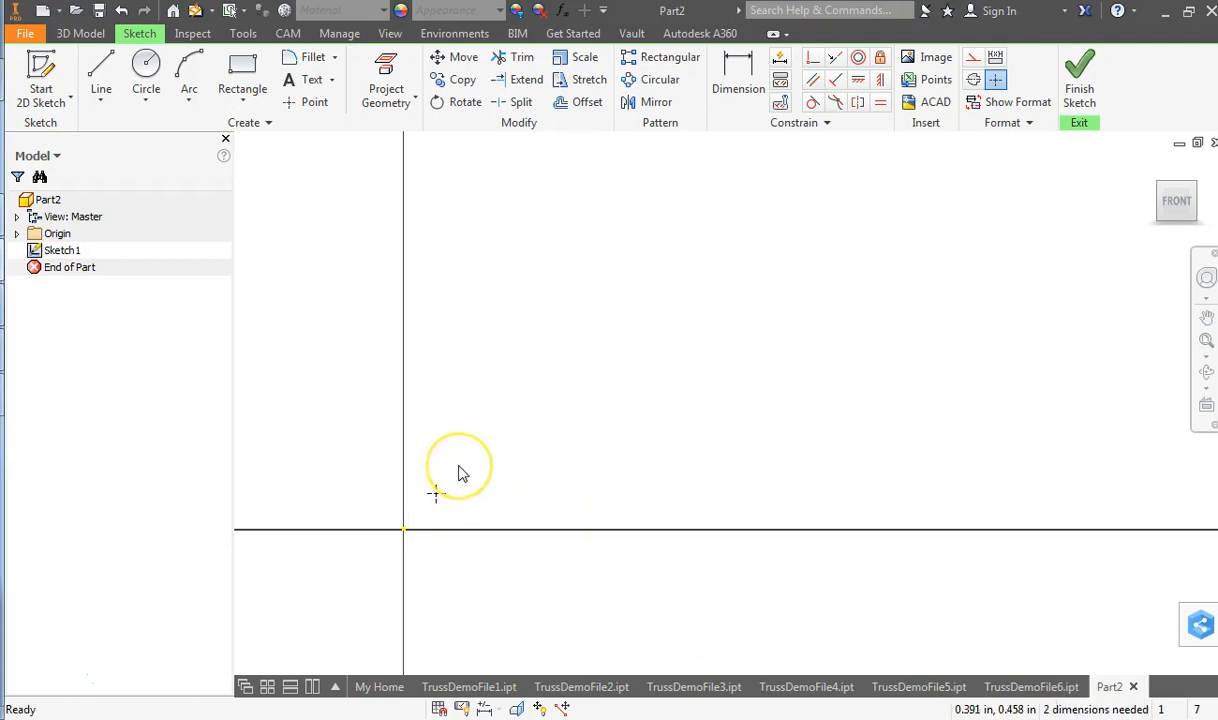
- Dimension the sketch point's horizontal and vertical distances from the origin, accepting the values as drawn
{"action": "left_click", "coordinate": [736, 76]}
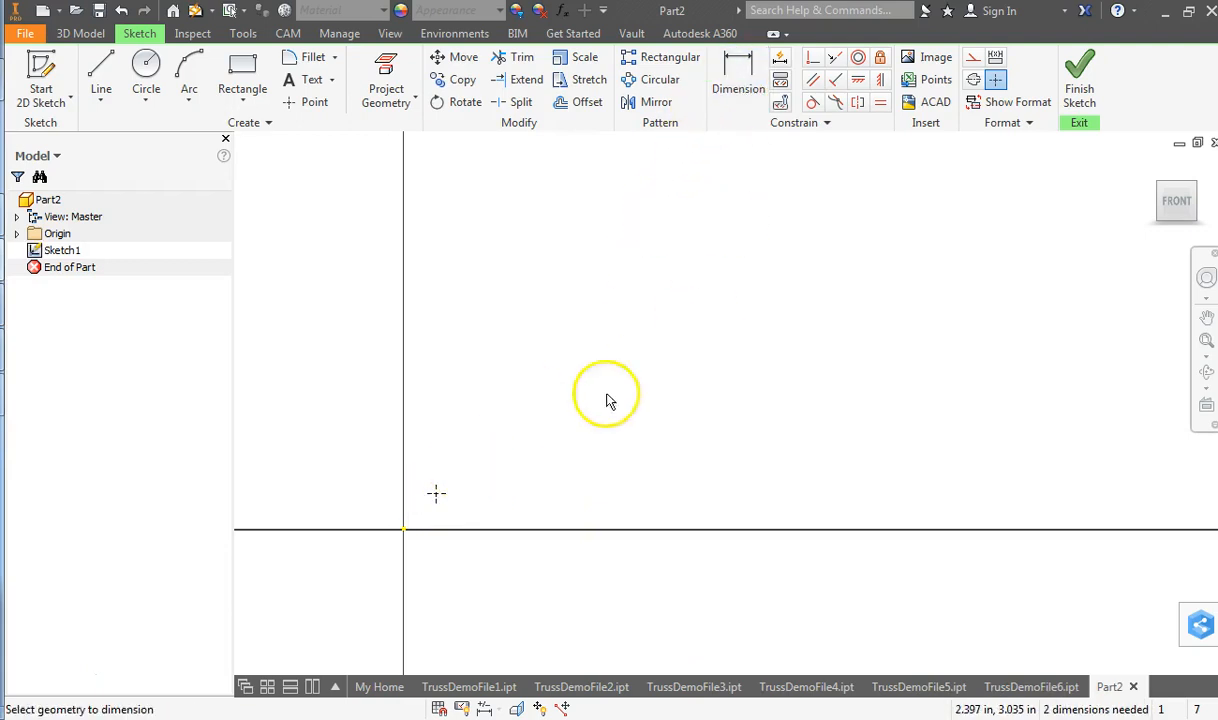
{"action": "left_click", "coordinate": [404, 531]}
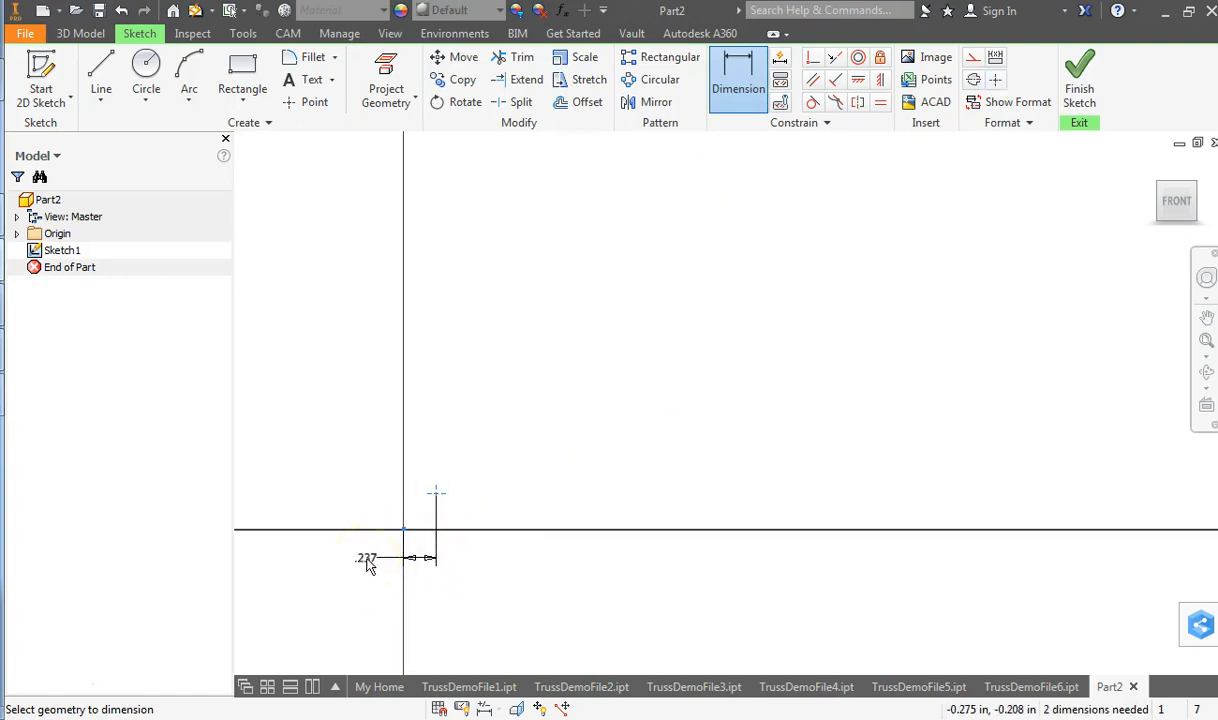
{"action": "left_click", "coordinate": [368, 565]}
{"action": "left_click", "coordinate": [427, 625]}
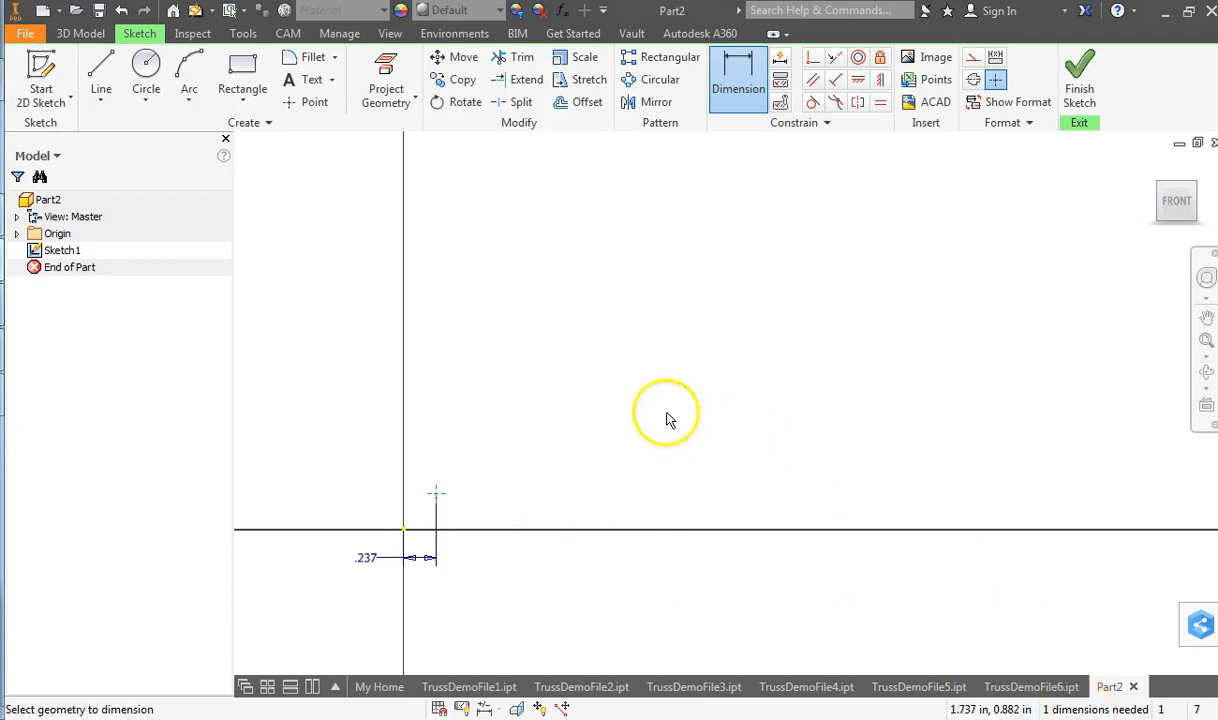
{"action": "left_click", "coordinate": [404, 531]}
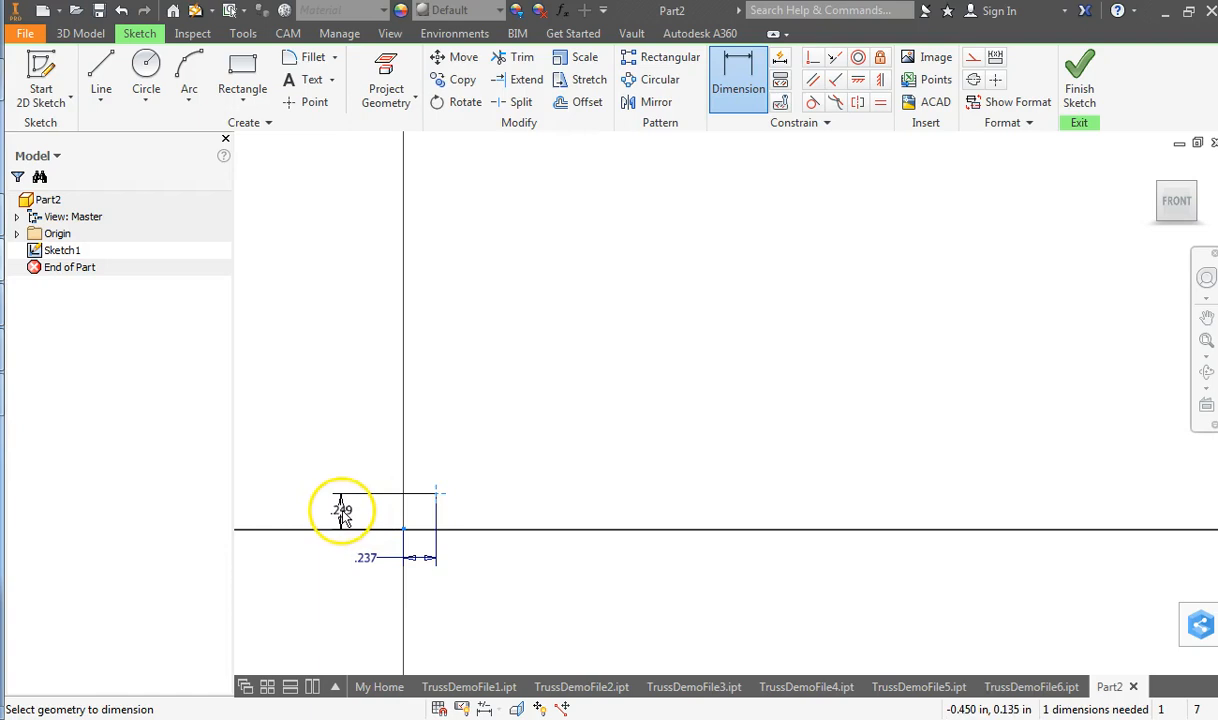
{"action": "left_click", "coordinate": [342, 512]}
{"action": "left_click", "coordinate": [410, 582]}
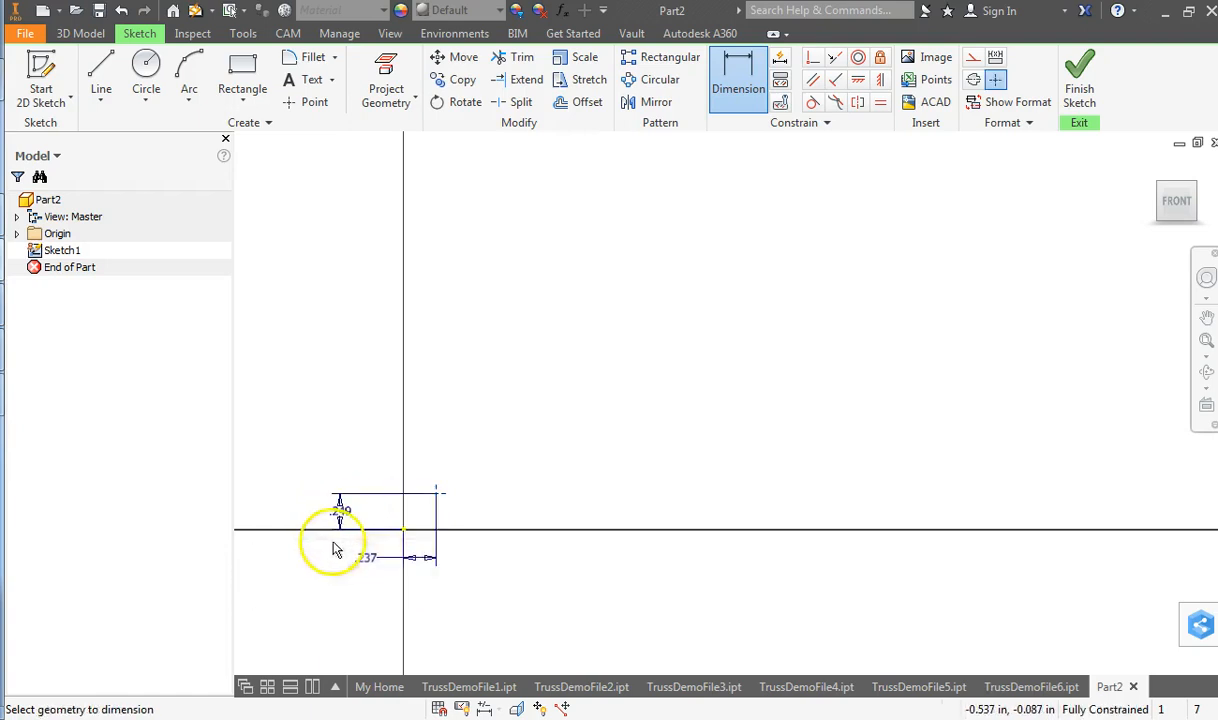
{"action": "right_click", "coordinate": [539, 396]}
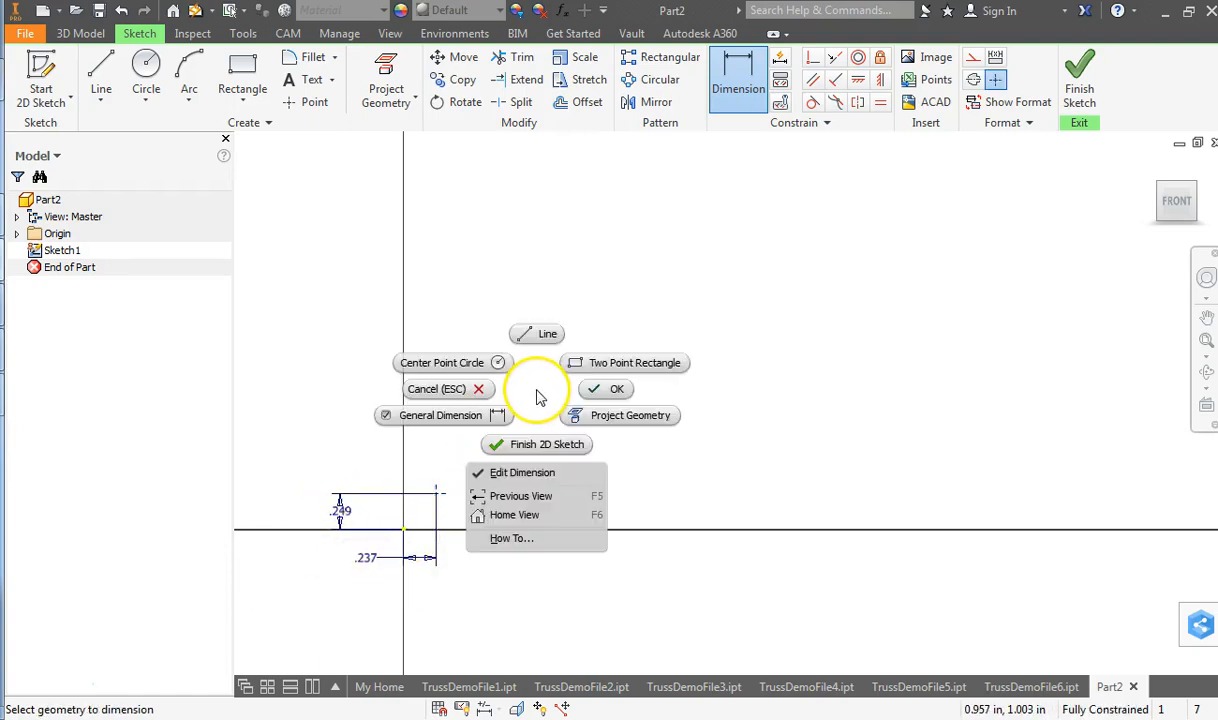
{"action": "left_click", "coordinate": [612, 389]}
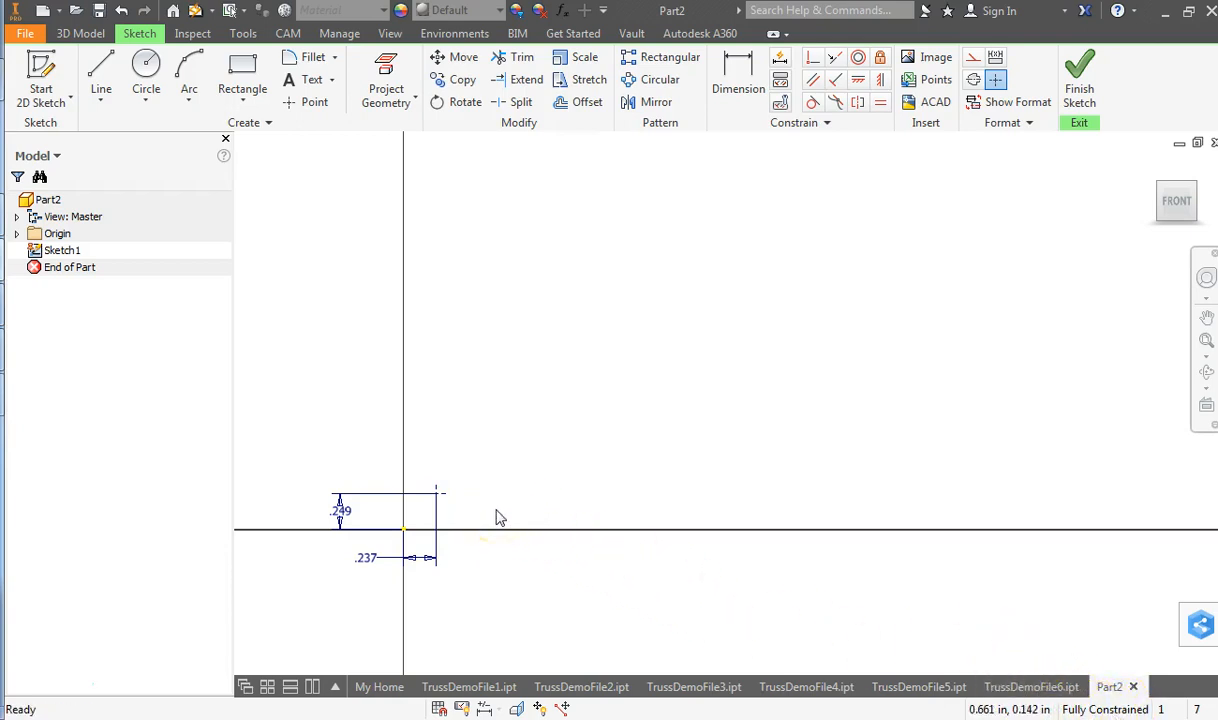
- Look through the TrussDemoFile3, 4 and 5 parts, examine the truss dimensions in TrussDemoFile5's Extrusion1 without changing it, and return to Part2
{"action": "left_click", "coordinate": [729, 690]}
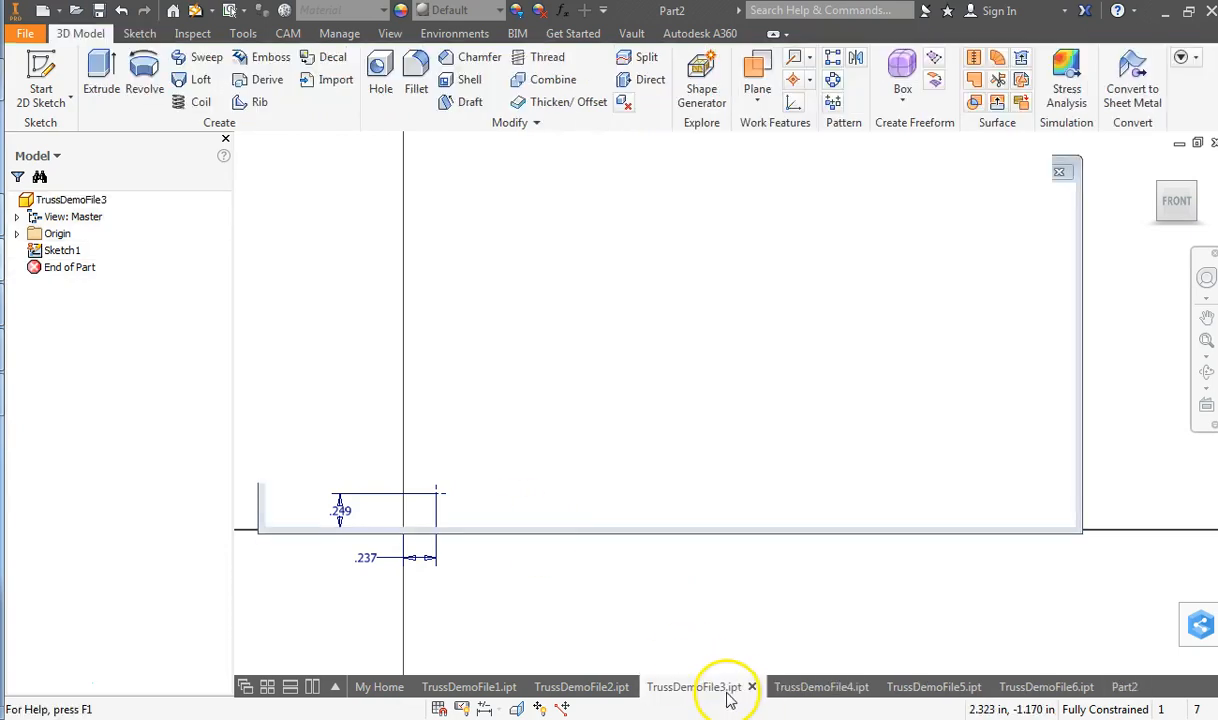
{"action": "left_click", "coordinate": [790, 687]}
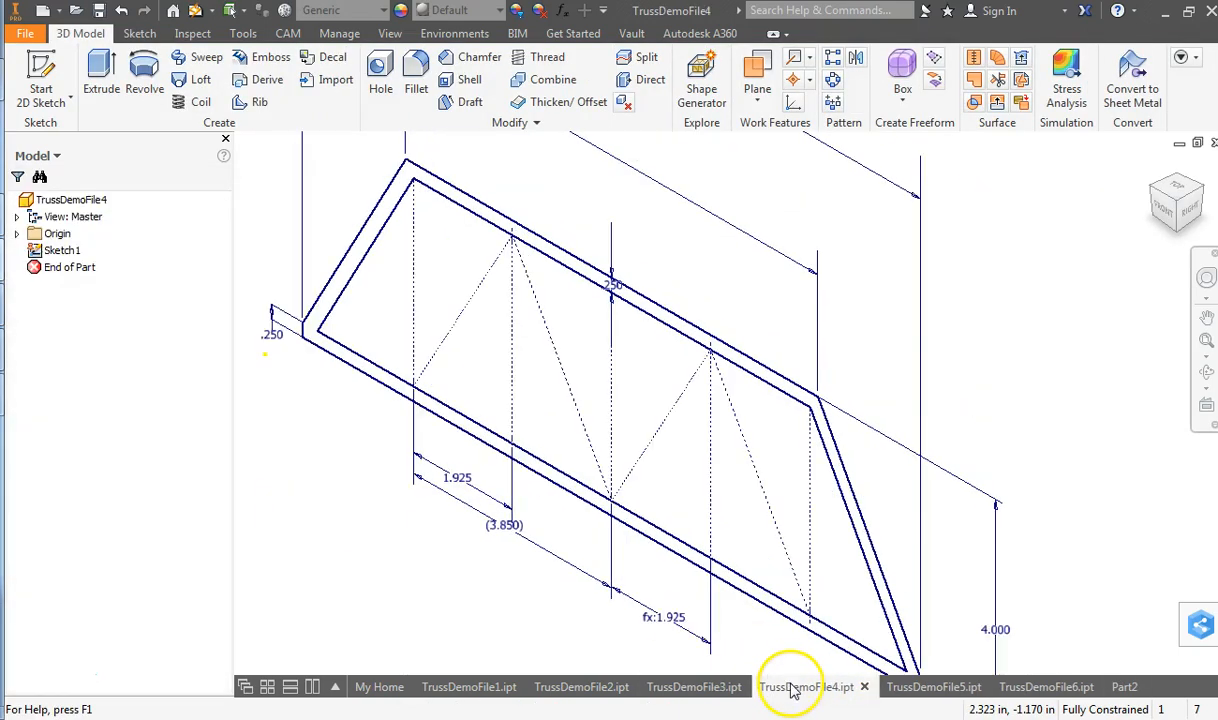
{"action": "left_click", "coordinate": [900, 686]}
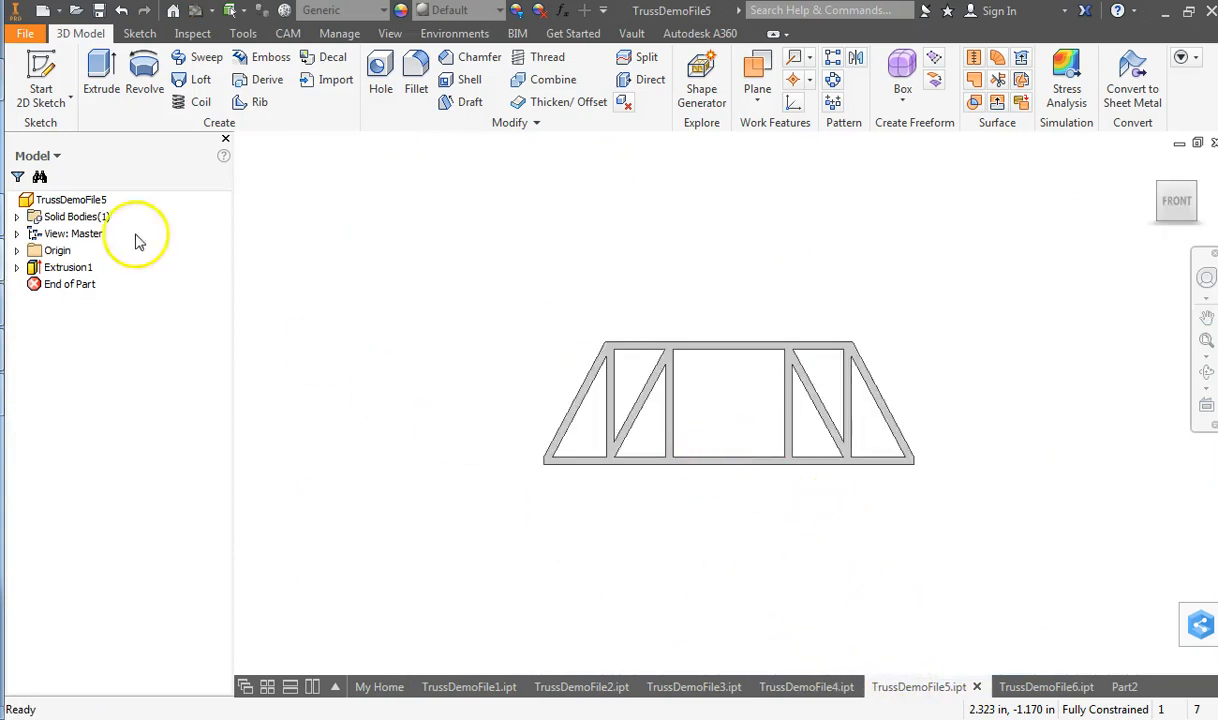
{"action": "double_click", "coordinate": [62, 267]}
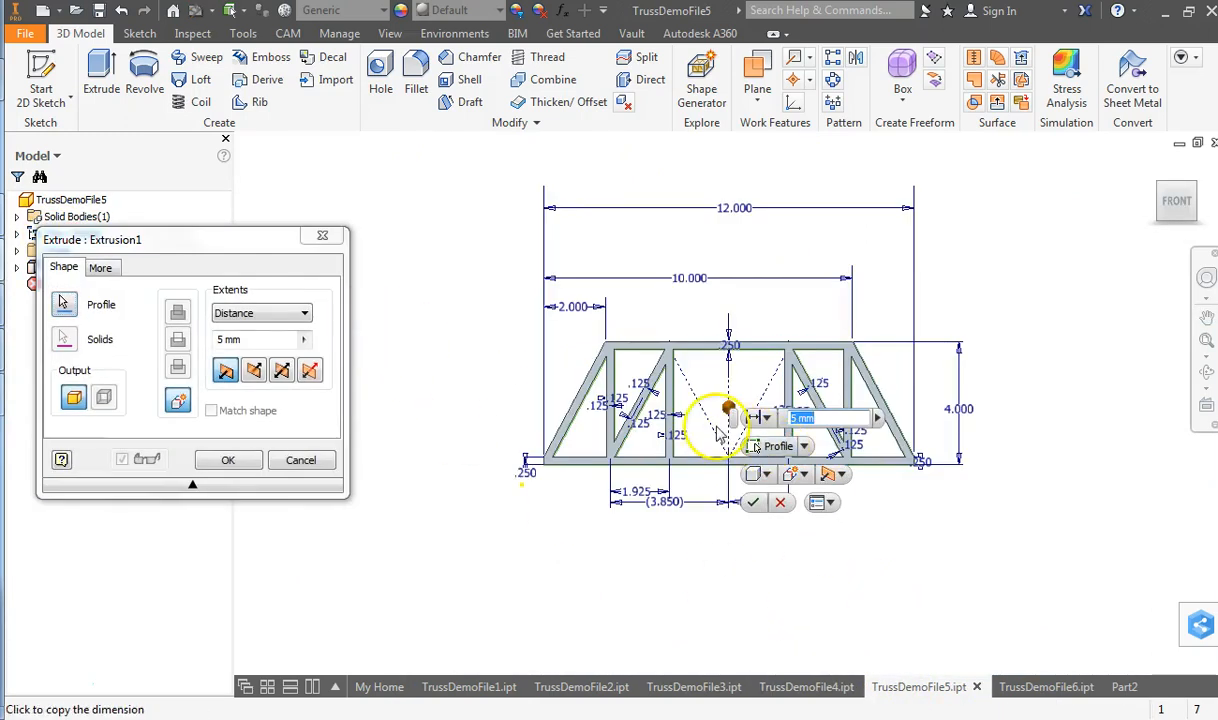
{"action": "scroll", "coordinate": [720, 408], "scroll_direction": "up", "scroll_amount": 5}
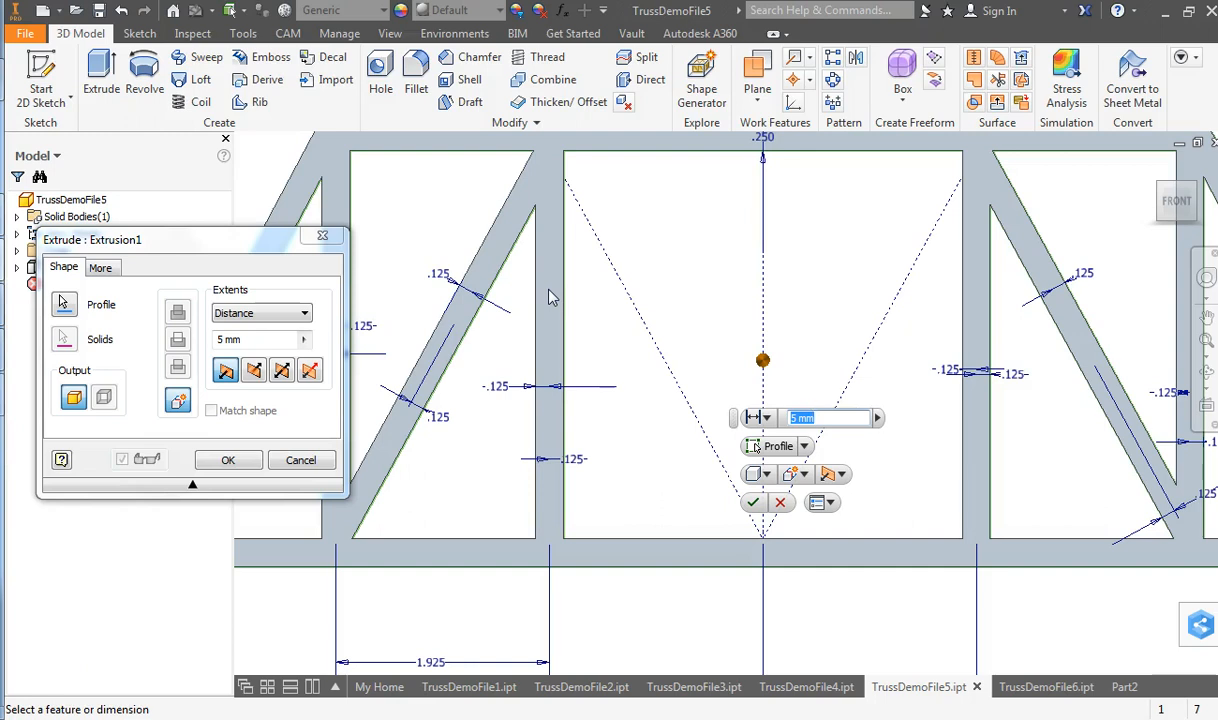
{"action": "left_click", "coordinate": [317, 465]}
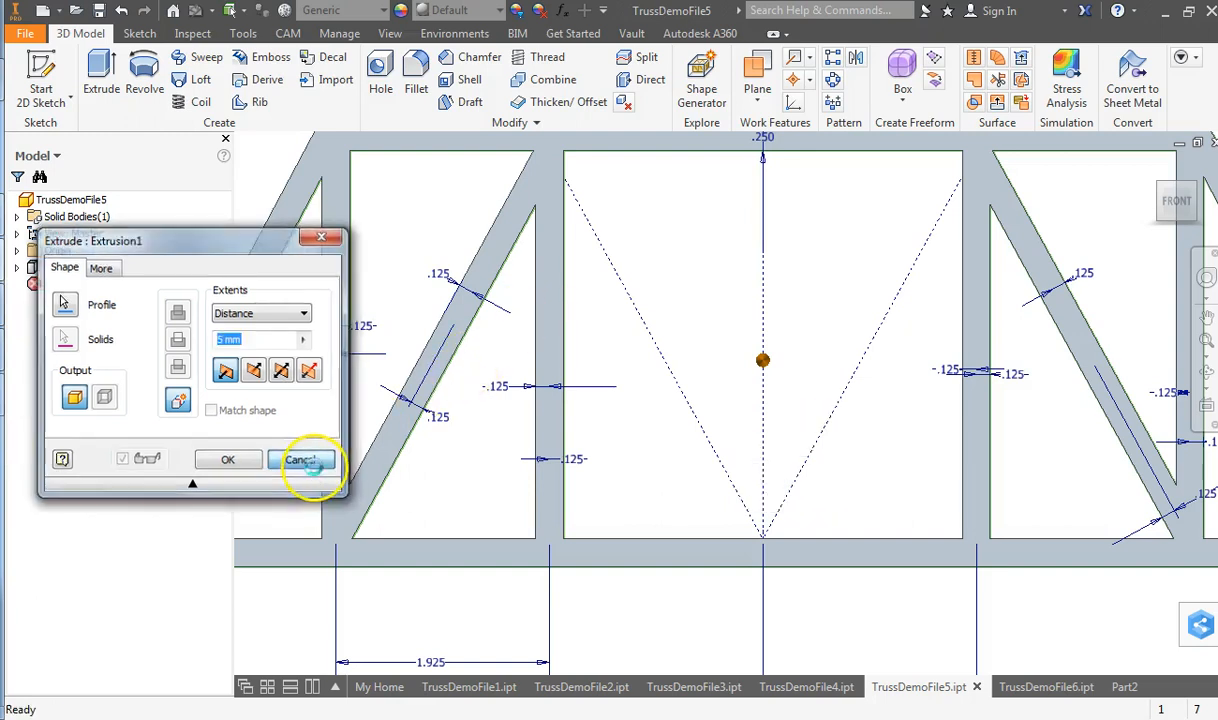
{"action": "left_click", "coordinate": [1124, 686]}
{"action": "left_click", "coordinate": [1133, 686]}
{"action": "left_click", "coordinate": [613, 407]}
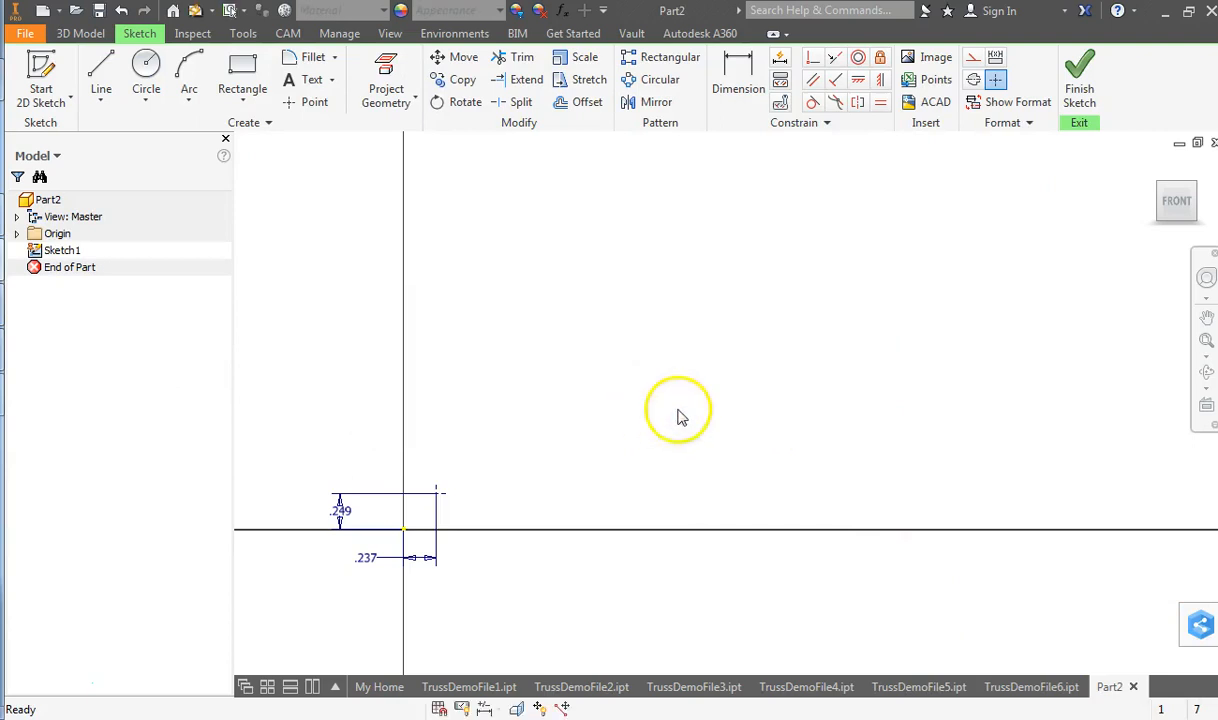
- Delete the vertical and horizontal dimensions between the sketch point and the origin
{"action": "right_click", "coordinate": [340, 510]}
{"action": "left_click", "coordinate": [343, 457]}
{"action": "right_click", "coordinate": [402, 557]}
{"action": "left_click", "coordinate": [372, 500]}
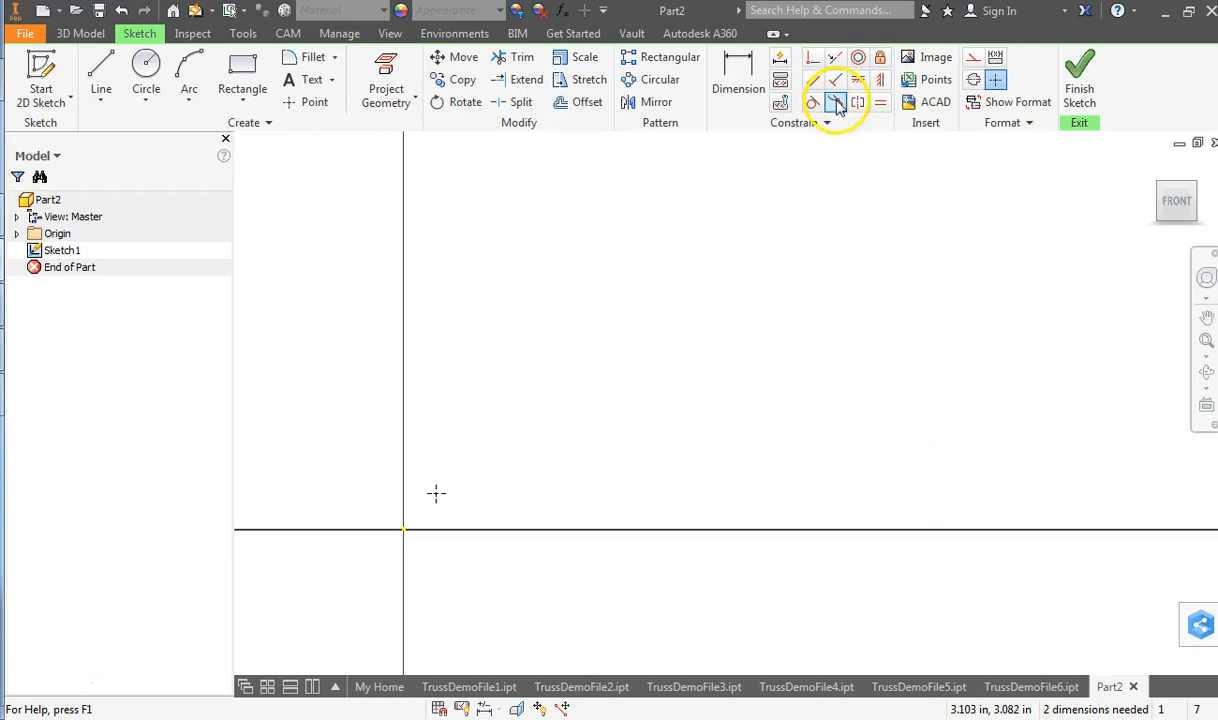
- Lock the sketch point in place with a Fix constraint
{"action": "left_click", "coordinate": [881, 60]}
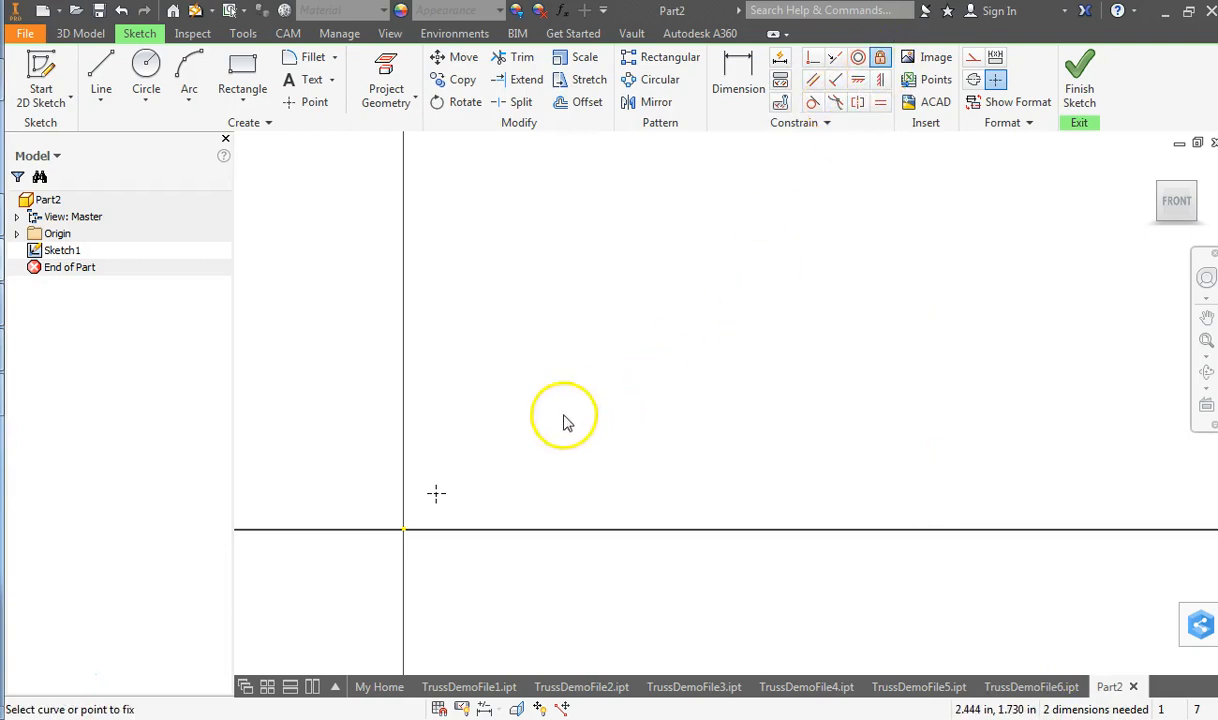
{"action": "left_click", "coordinate": [437, 497]}
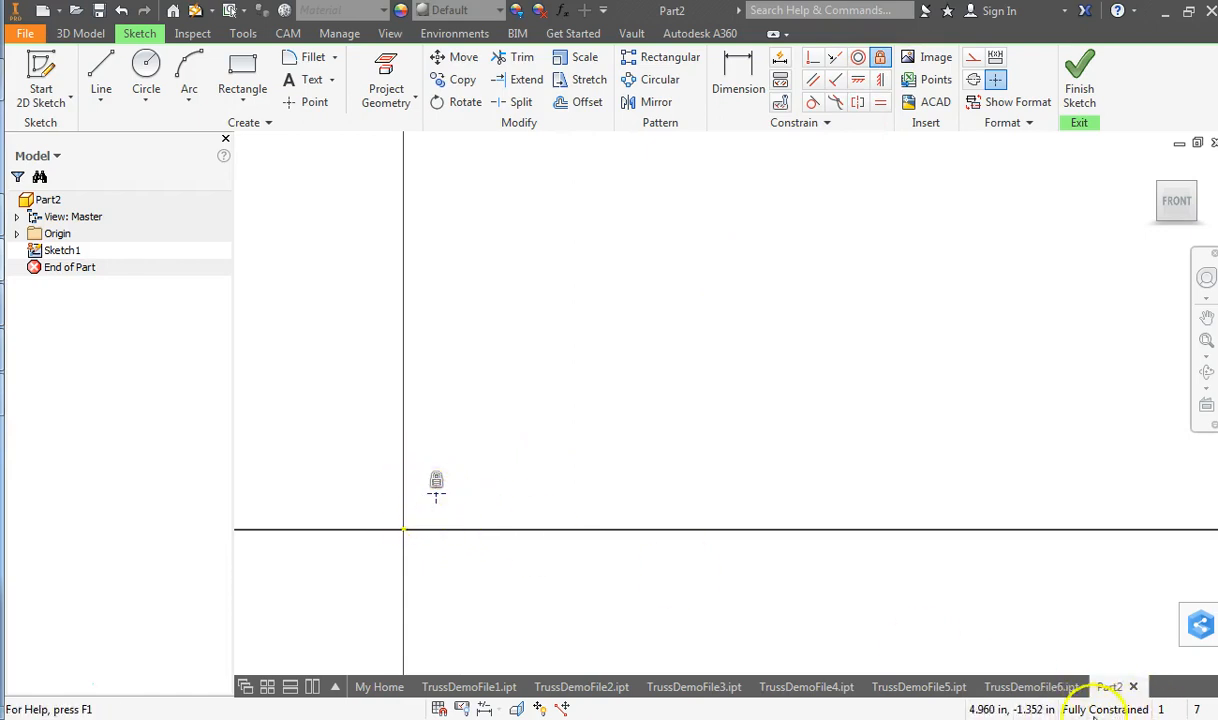
{"action": "right_click", "coordinate": [567, 402]}
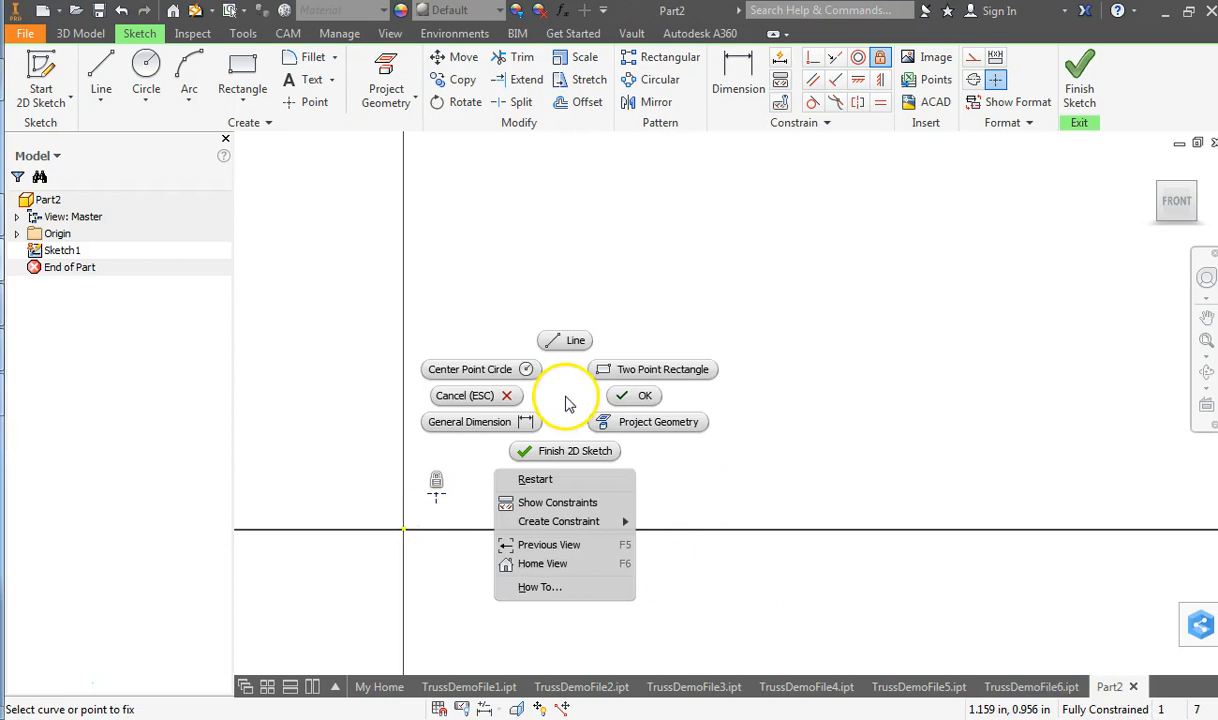
{"action": "left_click", "coordinate": [622, 393]}
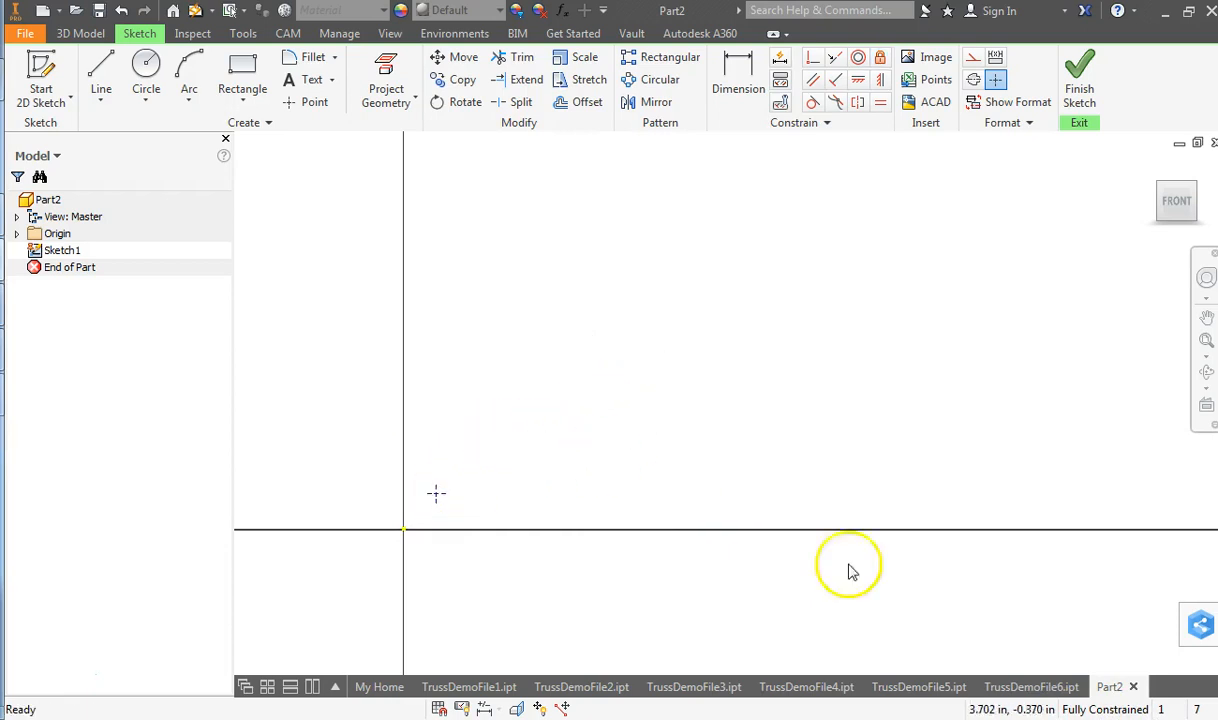
- Draw a vertical line 0.25 in long upward from the fixed sketch point
{"action": "left_click", "coordinate": [101, 78]}
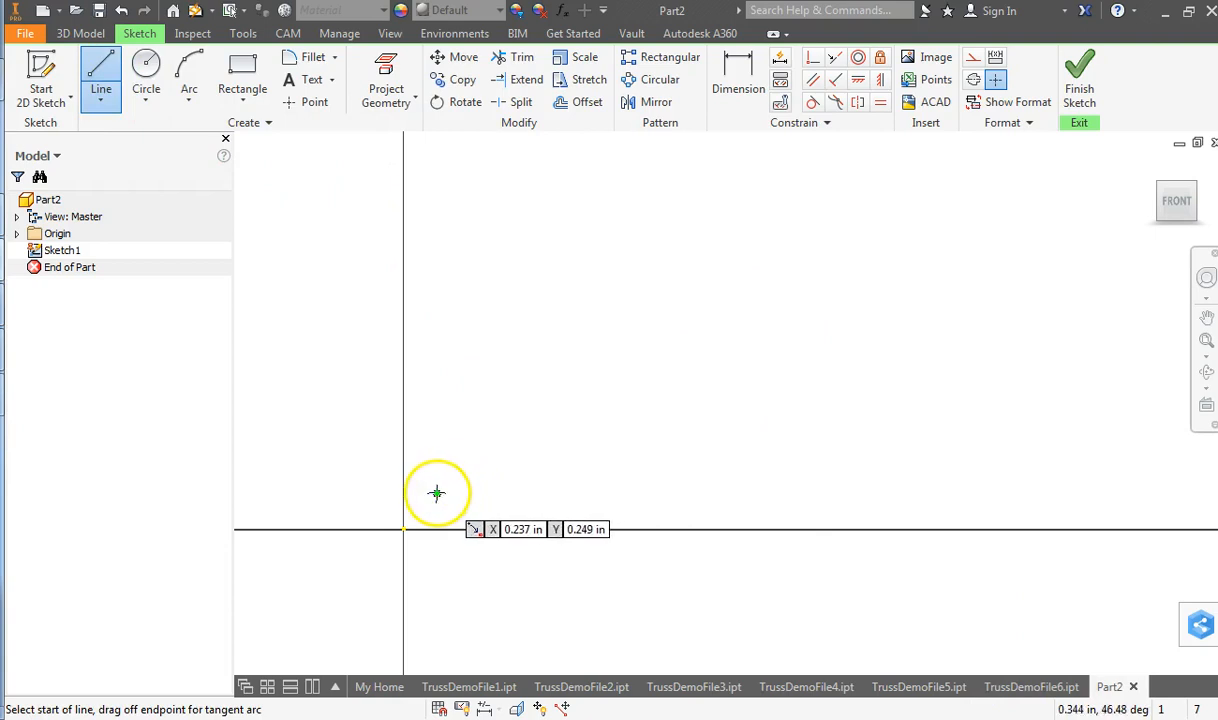
{"action": "left_click", "coordinate": [436, 492]}
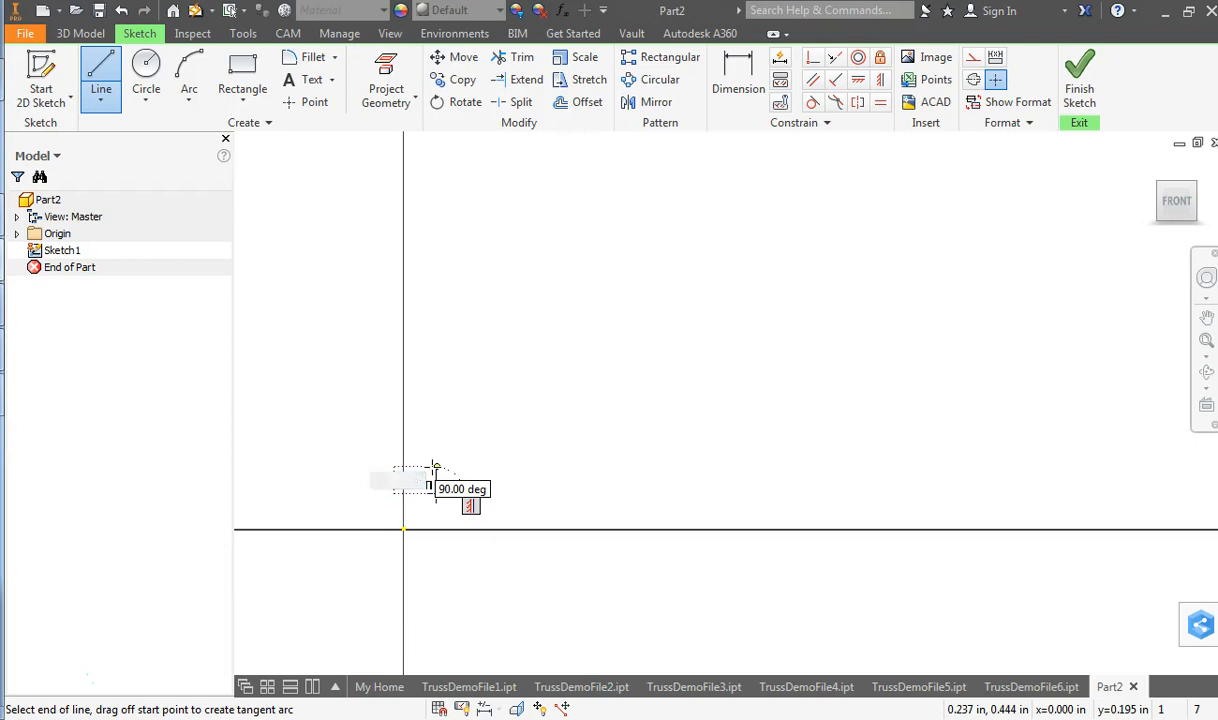
{"action": "key", "text": "Return"}
- Draw a sloped line from the top of the short vertical edge up and to the right, spanning about 1.64 in horizontally
{"action": "left_click_drag", "start_coordinate": [436, 465], "coordinate": [517, 342]}
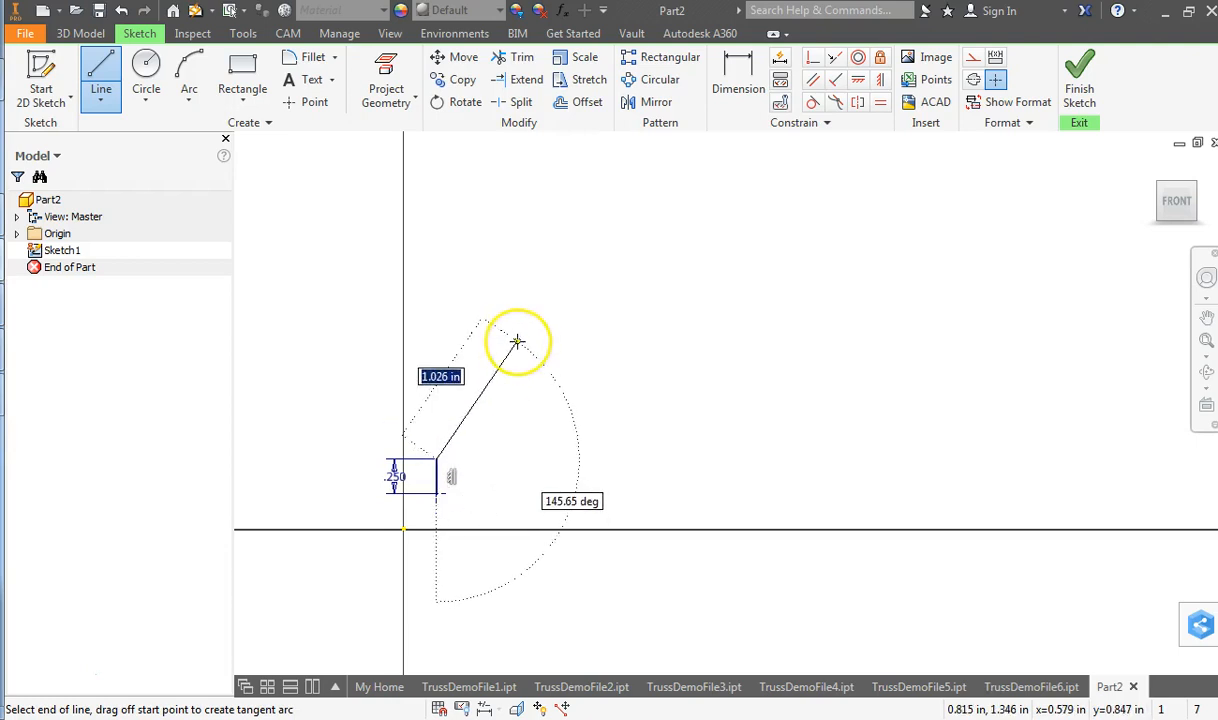
{"action": "left_click_drag", "start_coordinate": [436, 462], "coordinate": [490, 337]}
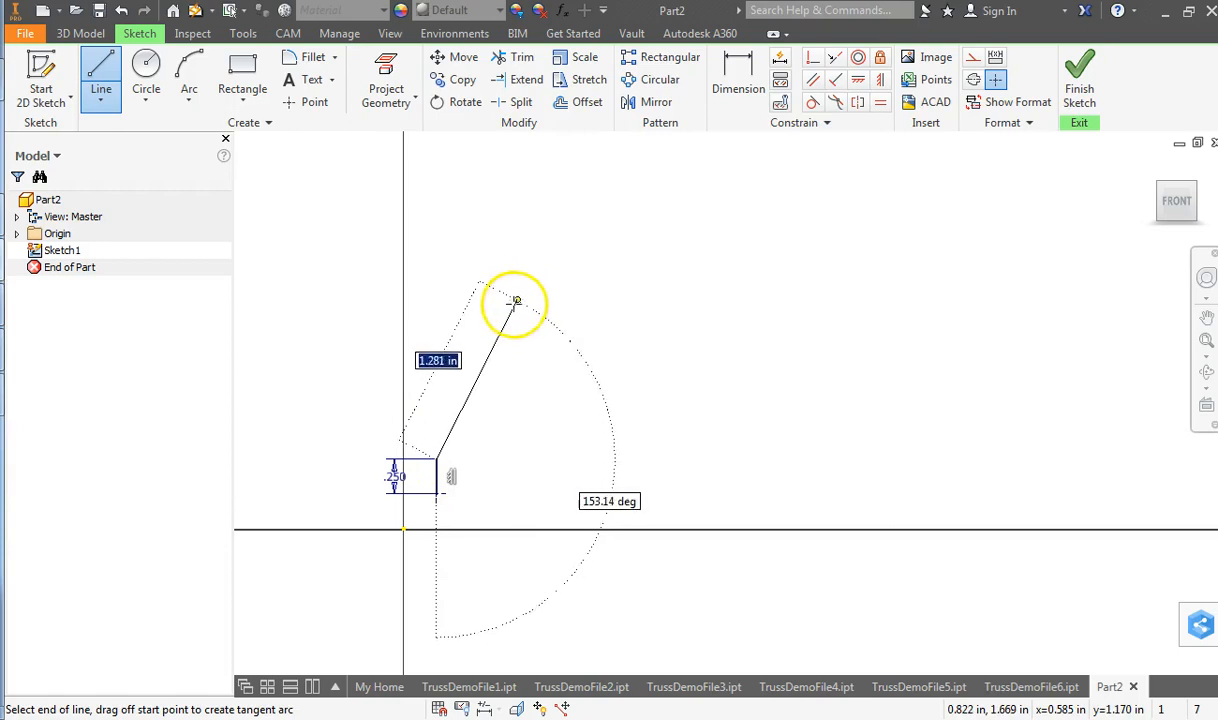
{"action": "middle_click_drag", "start_coordinate": [517, 299], "coordinate": [389, 367]}
{"action": "scroll", "coordinate": [389, 367], "scroll_direction": "down", "scroll_amount": 3}
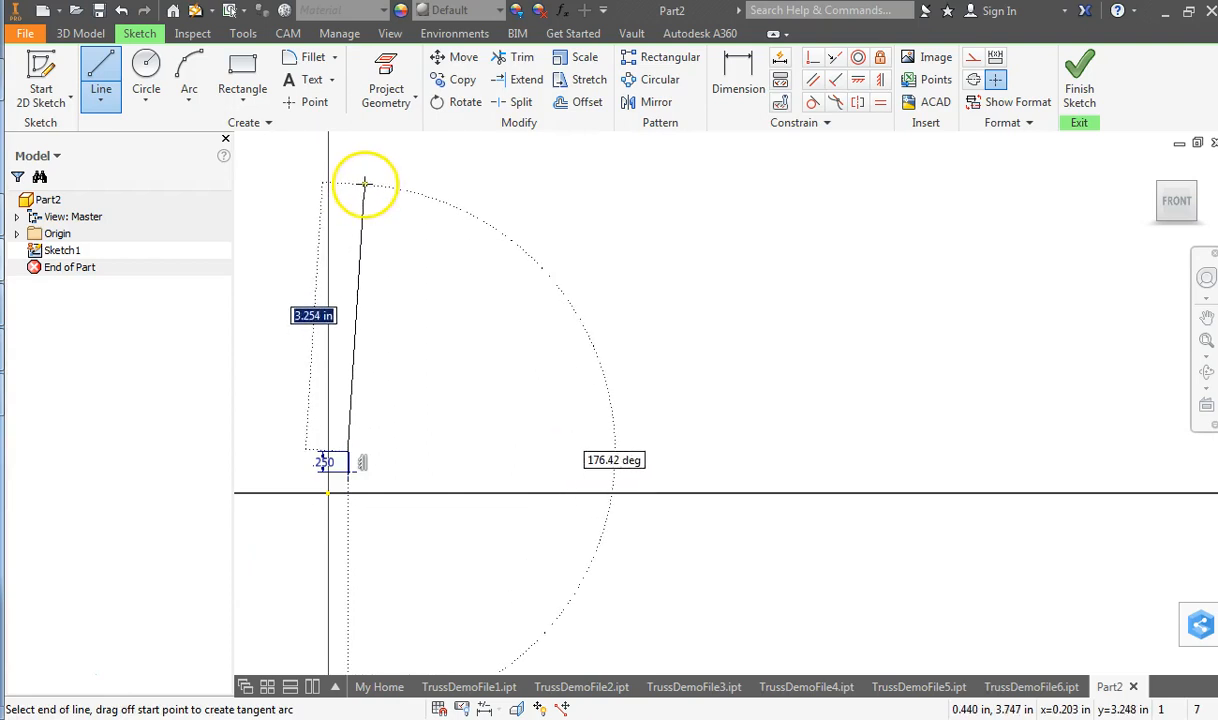
{"action": "left_click", "coordinate": [482, 186]}
- Continue the outline with a horizontal top edge about 7.78 in long, running right from the end of the slope
{"action": "scroll", "coordinate": [483, 186], "scroll_direction": "down", "scroll_amount": 2}
{"action": "scroll", "coordinate": [592, 196], "scroll_direction": "down", "scroll_amount": 2}
{"action": "middle_click_drag", "start_coordinate": [592, 196], "coordinate": [494, 231]}
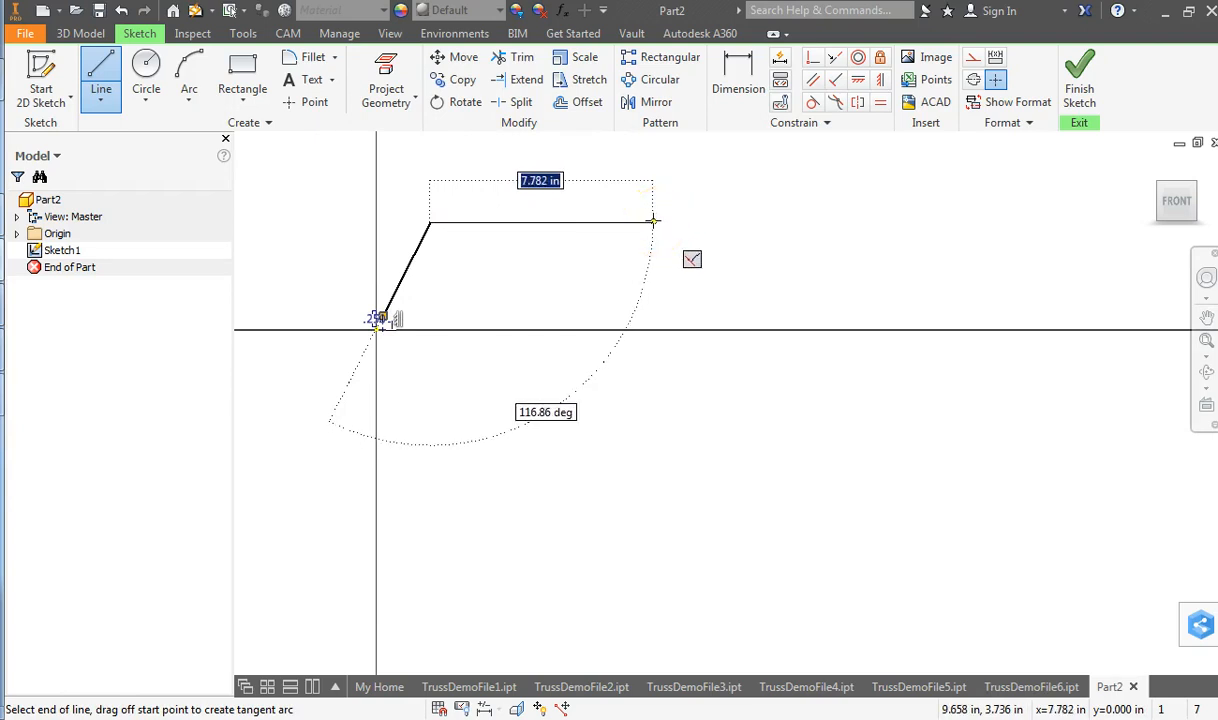
{"action": "left_click", "coordinate": [653, 220]}
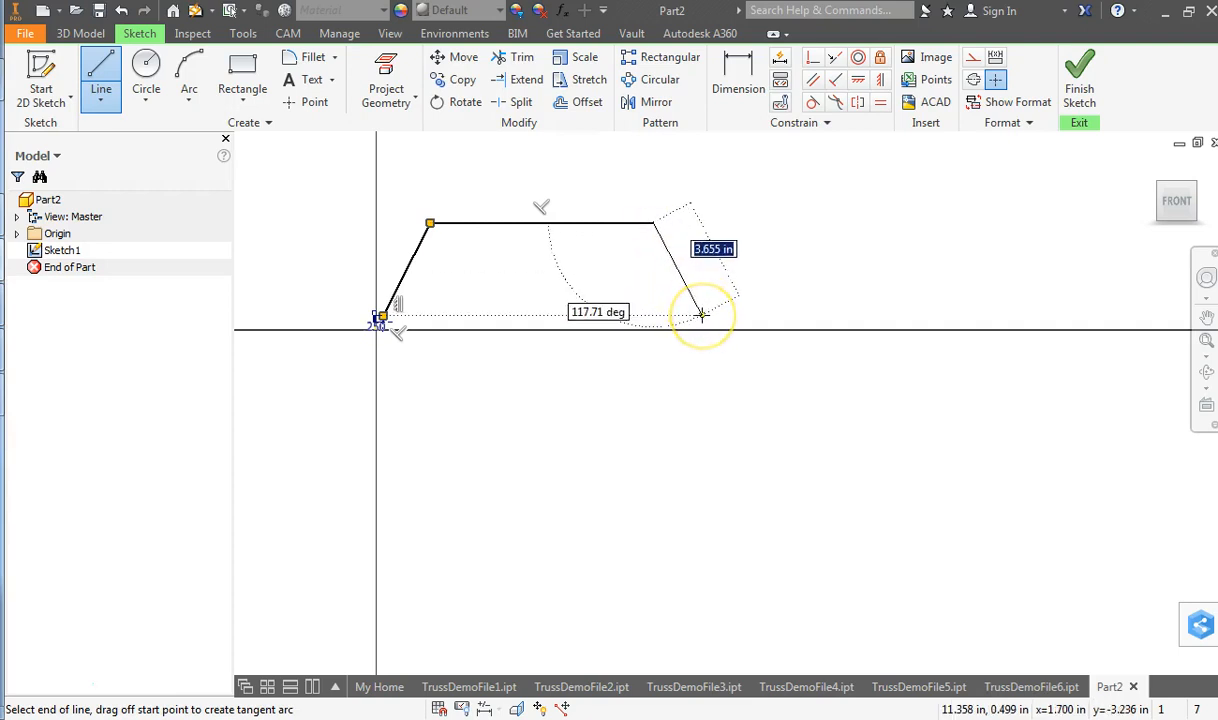
- Draw the right sloped edge down from the top edge, ending level with the upper end of the left short vertical edge
{"action": "scroll", "coordinate": [702, 315], "scroll_direction": "up", "scroll_amount": 3}
{"action": "scroll", "coordinate": [702, 315], "scroll_direction": "down", "scroll_amount": 2}
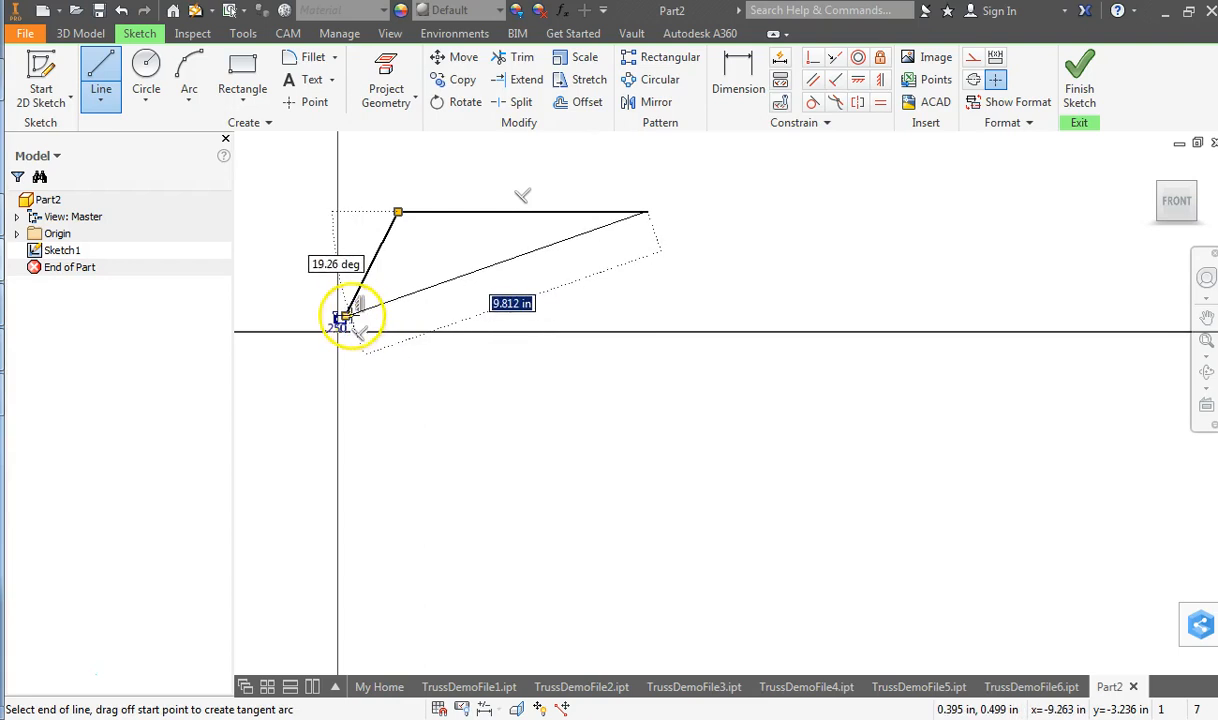
{"action": "scroll", "coordinate": [347, 318], "scroll_direction": "up", "scroll_amount": 3}
{"action": "scroll", "coordinate": [448, 304], "scroll_direction": "down", "scroll_amount": 4}
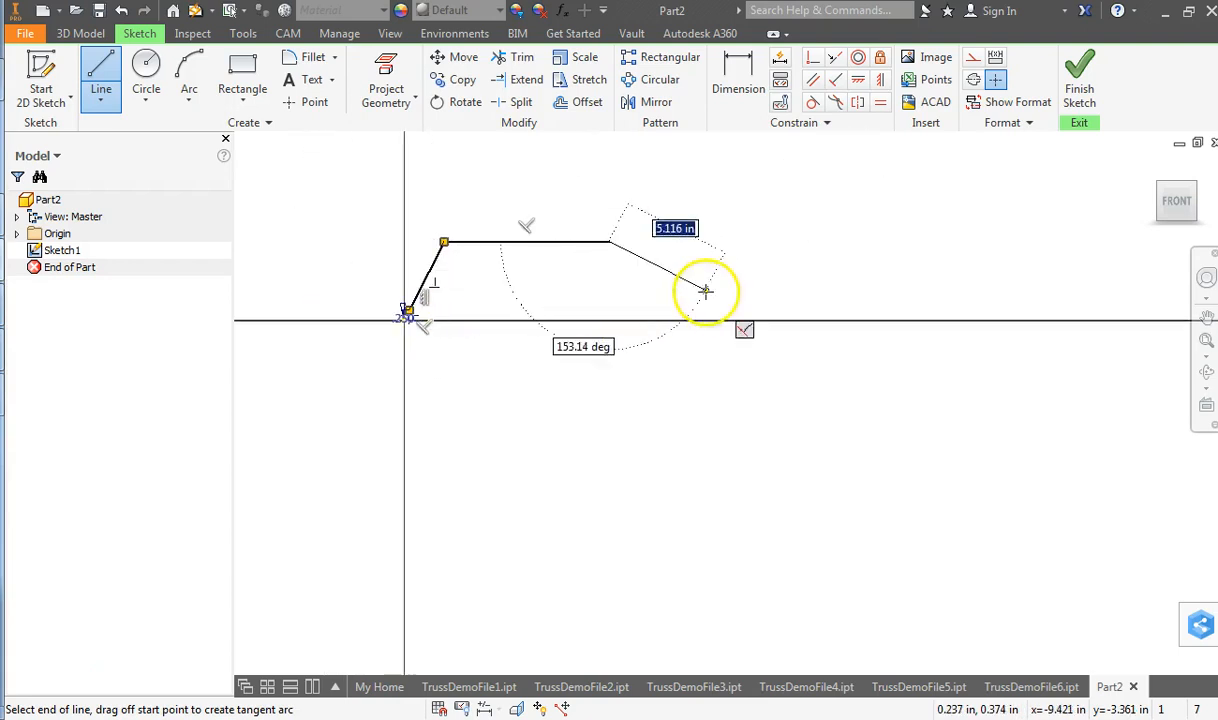
{"action": "left_click", "coordinate": [650, 309]}
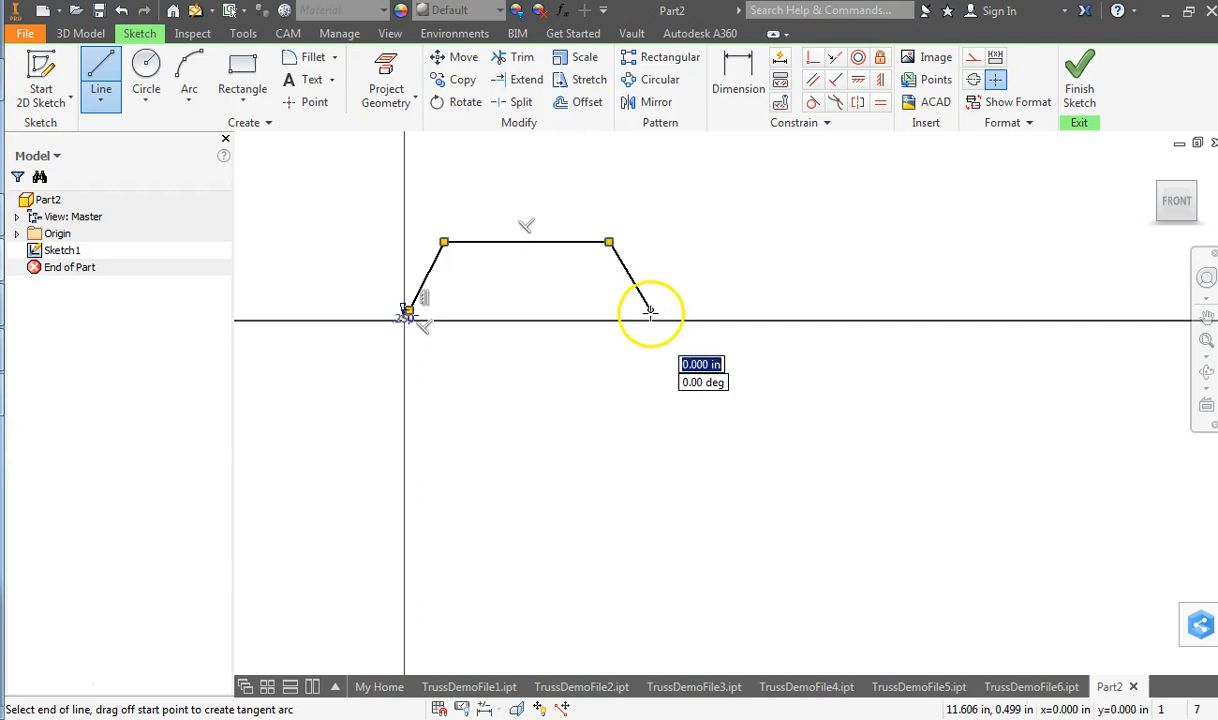
- Draw a 0.25 in vertical line down from the right slope and close the outline with a horizontal bottom edge to the fixed point
{"action": "scroll", "coordinate": [650, 303], "scroll_direction": "up", "scroll_amount": 4}
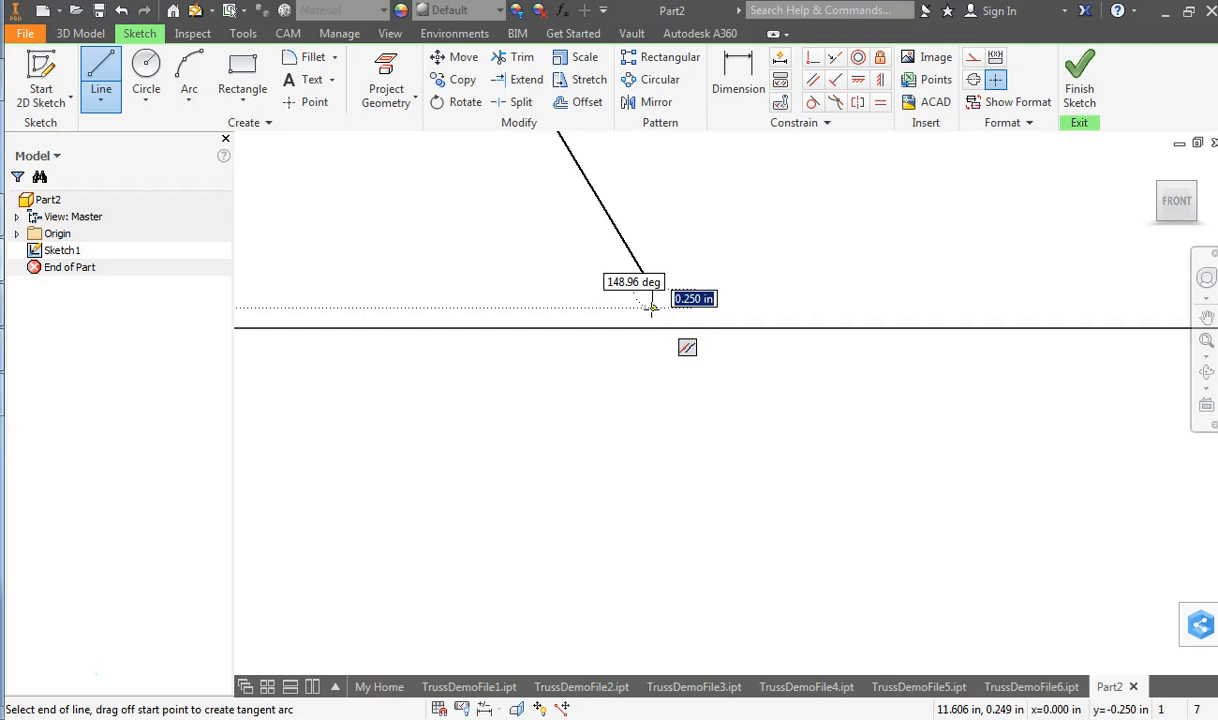
{"action": "left_click", "coordinate": [652, 309]}
{"action": "scroll", "coordinate": [650, 305], "scroll_direction": "down", "scroll_amount": 5}
{"action": "scroll", "coordinate": [300, 308], "scroll_direction": "up", "scroll_amount": 4}
{"action": "scroll", "coordinate": [298, 308], "scroll_direction": "up", "scroll_amount": 3}
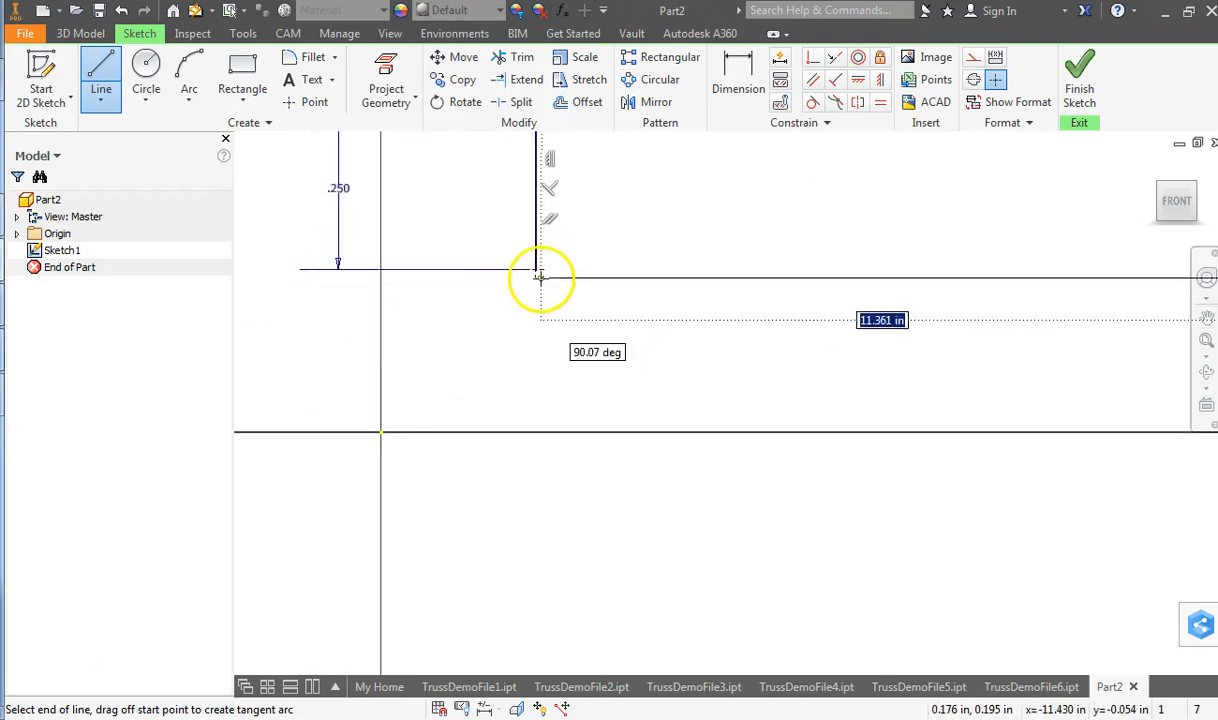
{"action": "left_click", "coordinate": [535, 269]}
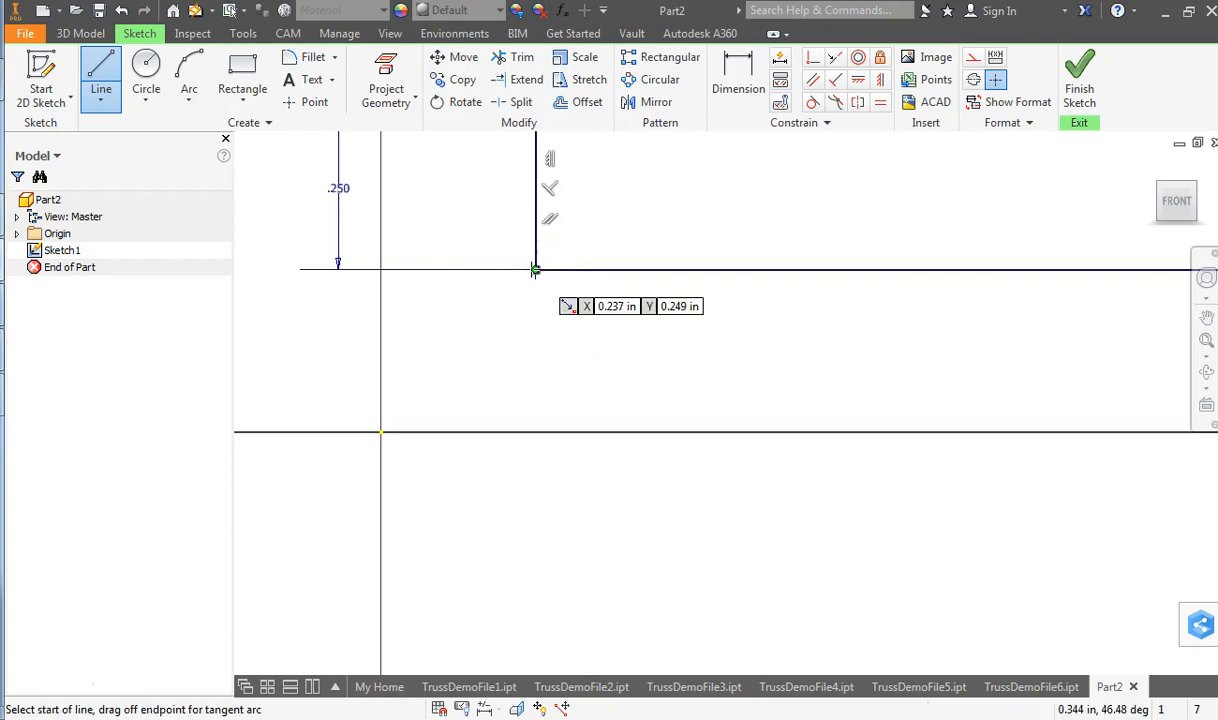
- Dimension the horizontal distance from the left short vertical edge to the outline's upper-left corner as 2 in
{"action": "scroll", "coordinate": [525, 275], "scroll_direction": "down", "scroll_amount": 4}
{"action": "middle_click_drag", "start_coordinate": [623, 269], "coordinate": [510, 300]}
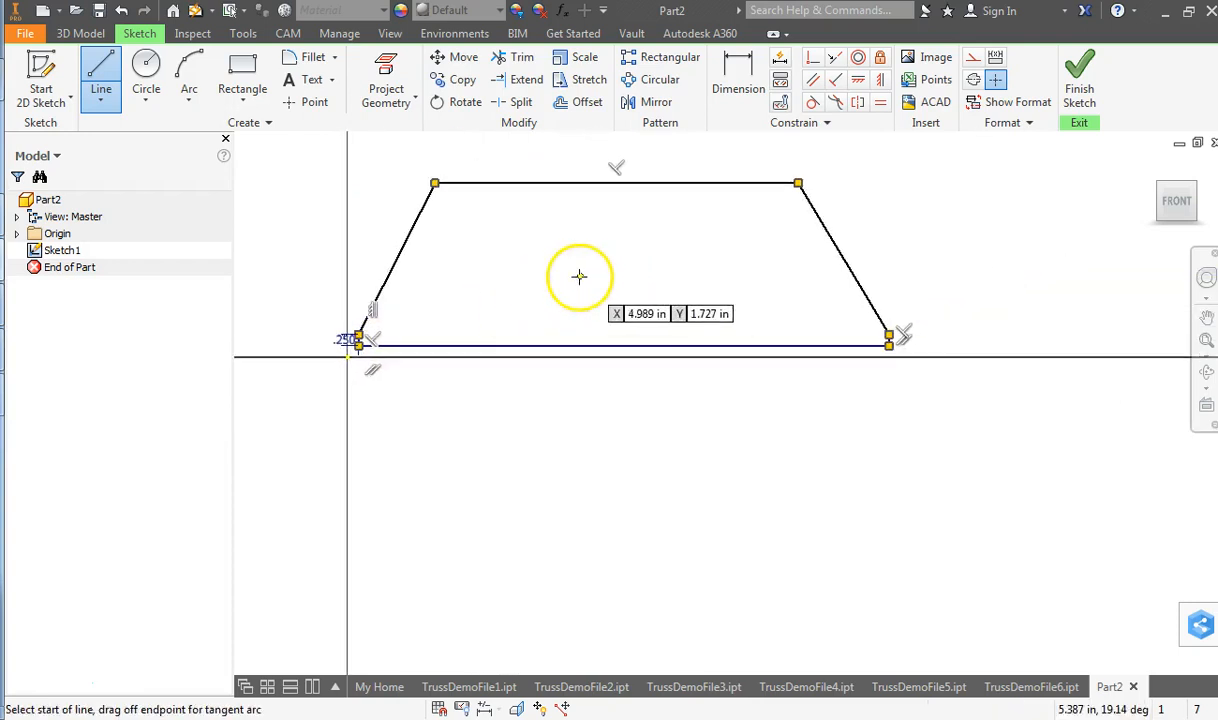
{"action": "left_click", "coordinate": [742, 88]}
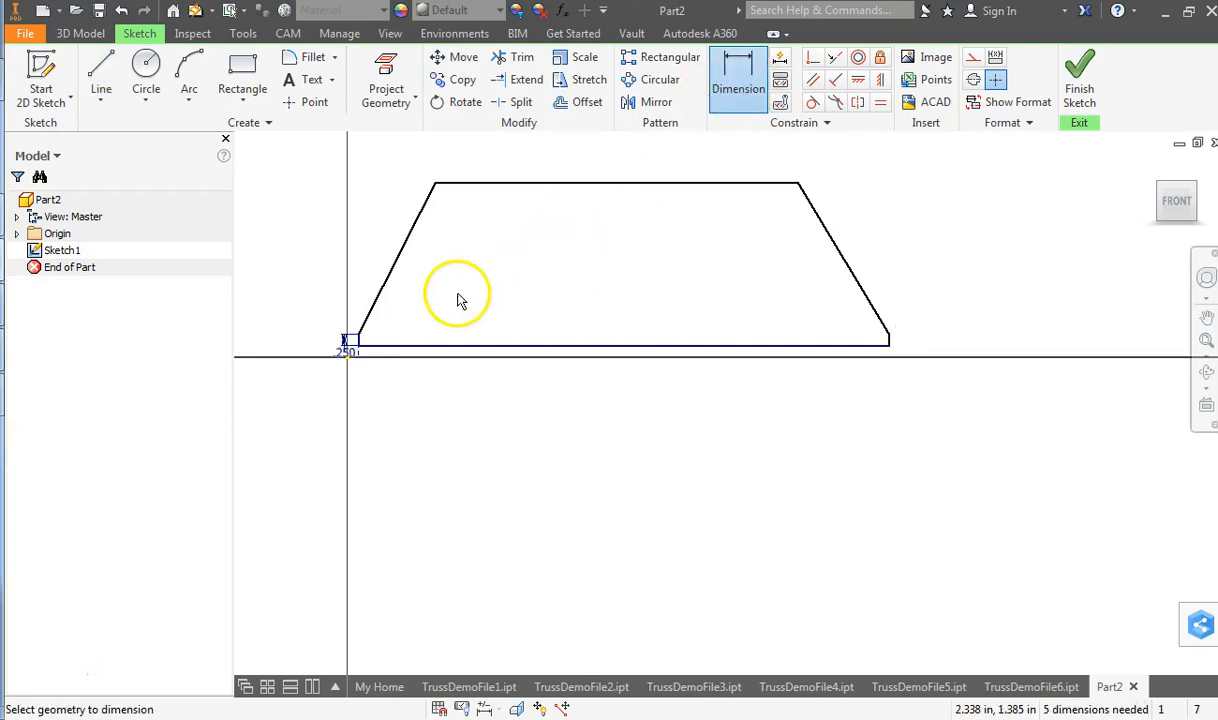
{"action": "scroll", "coordinate": [450, 305], "scroll_direction": "up", "scroll_amount": 3}
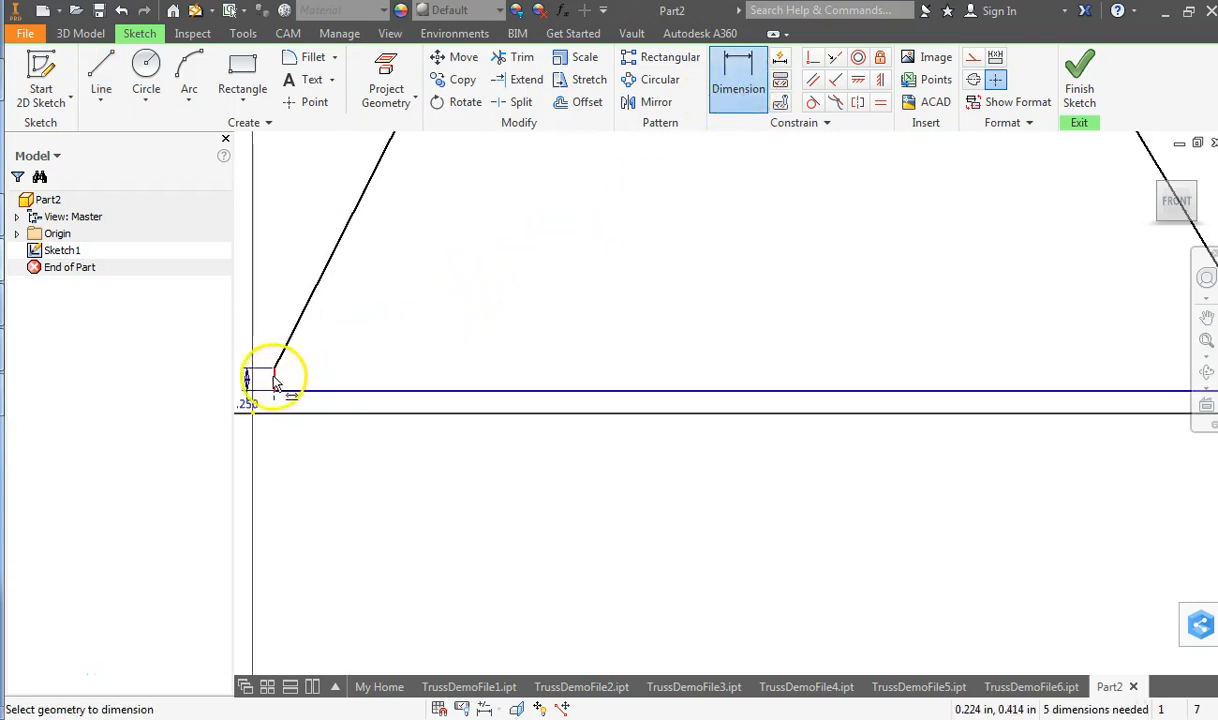
{"action": "scroll", "coordinate": [328, 359], "scroll_direction": "down", "scroll_amount": 3}
{"action": "left_click", "coordinate": [387, 193]}
{"action": "left_click", "coordinate": [348, 165]}
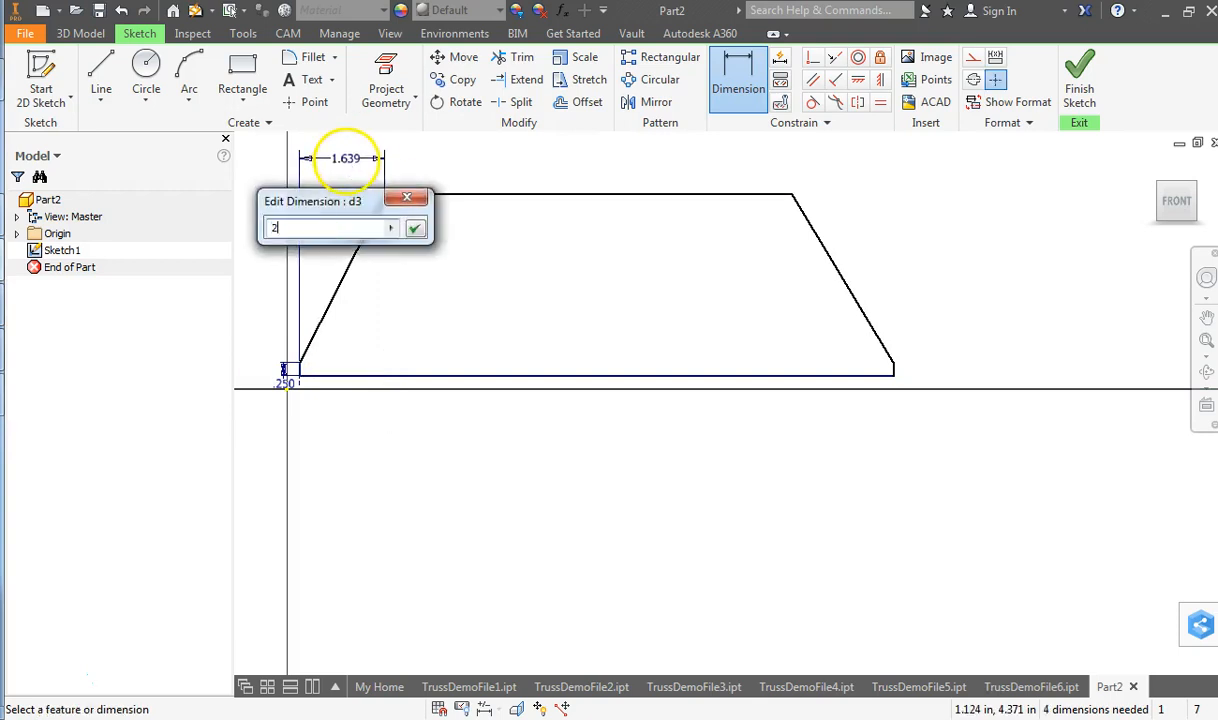
{"action": "key", "text": "Return"}
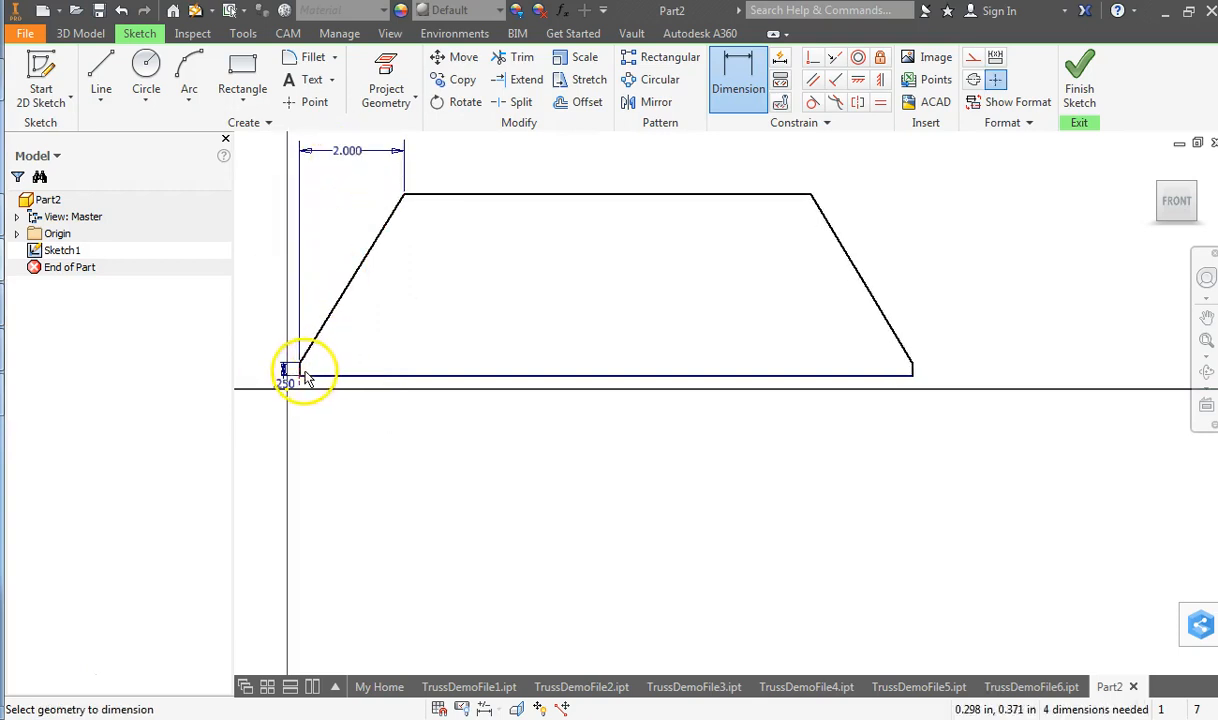
- Dimension the horizontal distance from the left short vertical edge to the outline's upper-right corner as 10 in
{"action": "scroll", "coordinate": [300, 370], "scroll_direction": "up", "scroll_amount": 3}
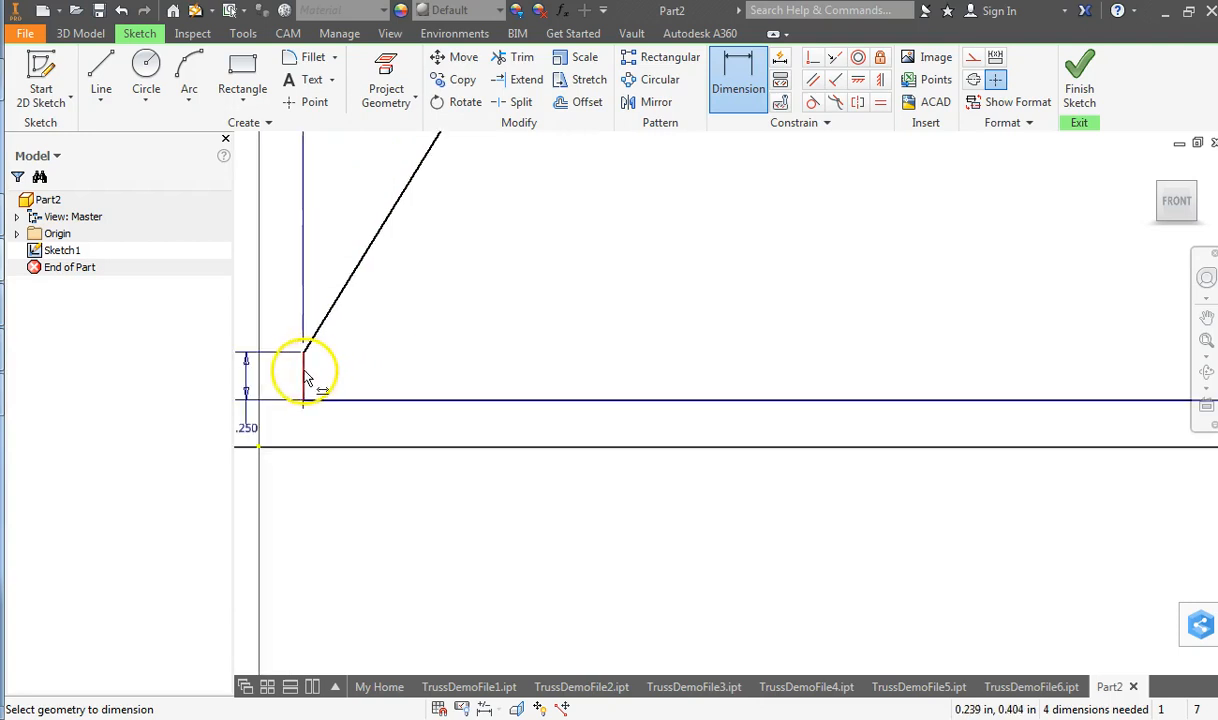
{"action": "scroll", "coordinate": [307, 378], "scroll_direction": "down", "scroll_amount": 5}
{"action": "left_click", "coordinate": [728, 236]}
{"action": "left_click", "coordinate": [520, 178]}
{"action": "type", "text": "10"}
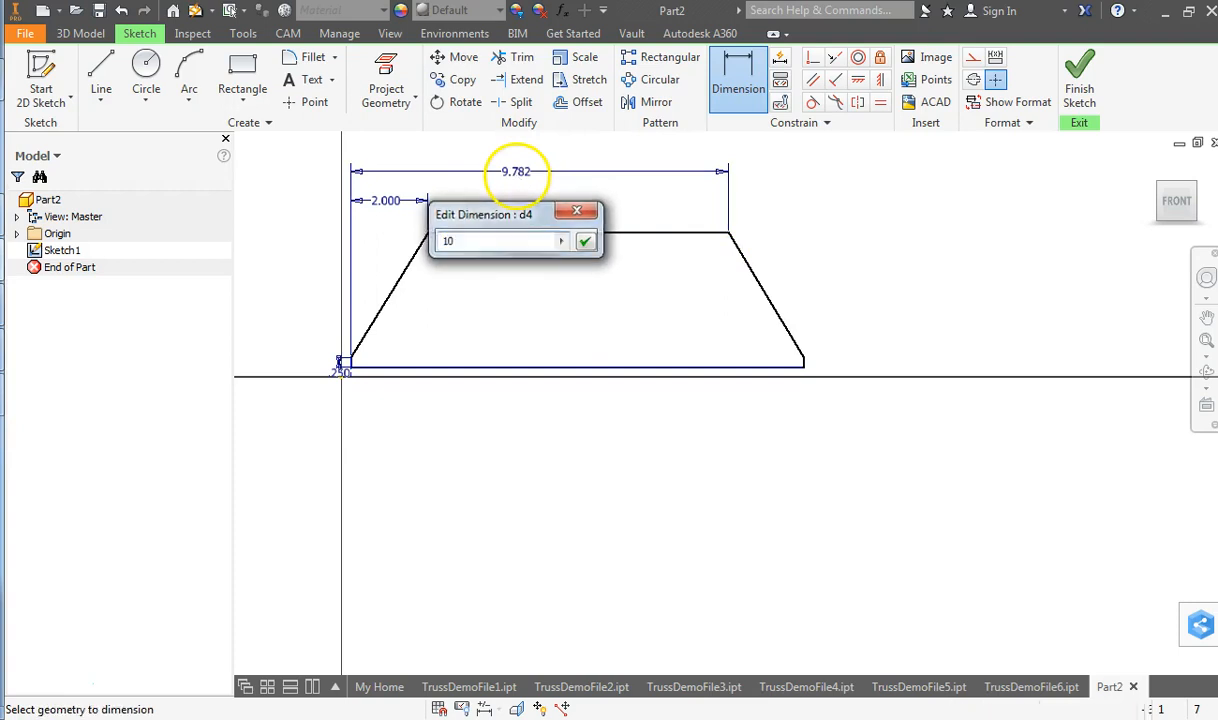
{"action": "key", "text": "Return"}
- Dimension the overall width between the left and right short vertical edges as 12 in
{"action": "scroll", "coordinate": [410, 300], "scroll_direction": "up", "scroll_amount": 3}
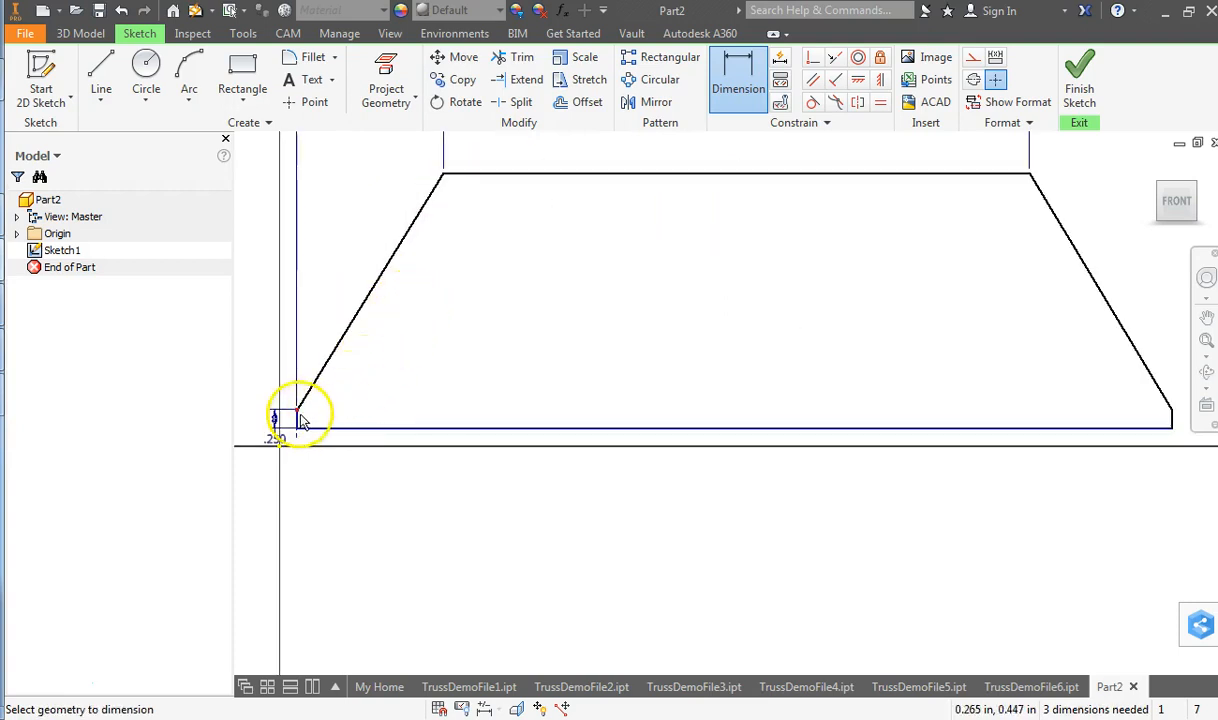
{"action": "scroll", "coordinate": [300, 425], "scroll_direction": "up", "scroll_amount": 3}
{"action": "left_click", "coordinate": [298, 425]}
{"action": "scroll", "coordinate": [290, 418], "scroll_direction": "down", "scroll_amount": 3}
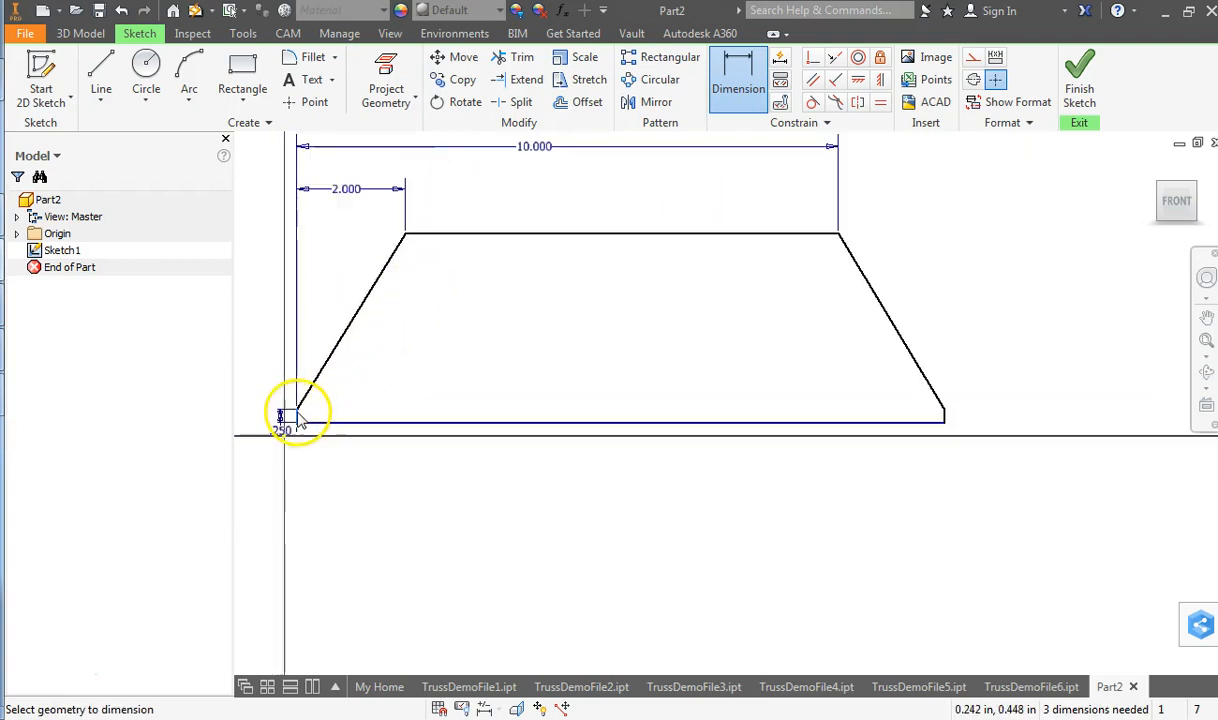
{"action": "scroll", "coordinate": [950, 413], "scroll_direction": "up", "scroll_amount": 4}
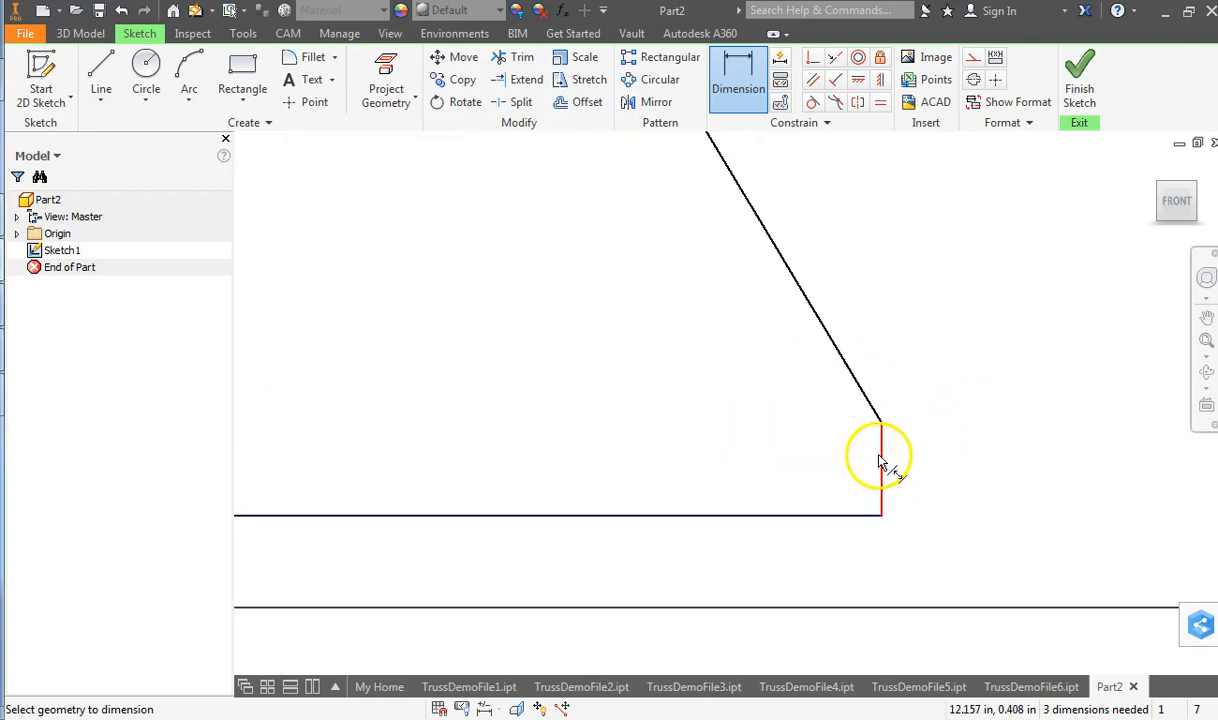
{"action": "left_click", "coordinate": [882, 461]}
{"action": "scroll", "coordinate": [870, 440], "scroll_direction": "down", "scroll_amount": 5}
{"action": "left_click", "coordinate": [672, 258]}
{"action": "type", "text": "12"}
{"action": "key", "text": "Return"}
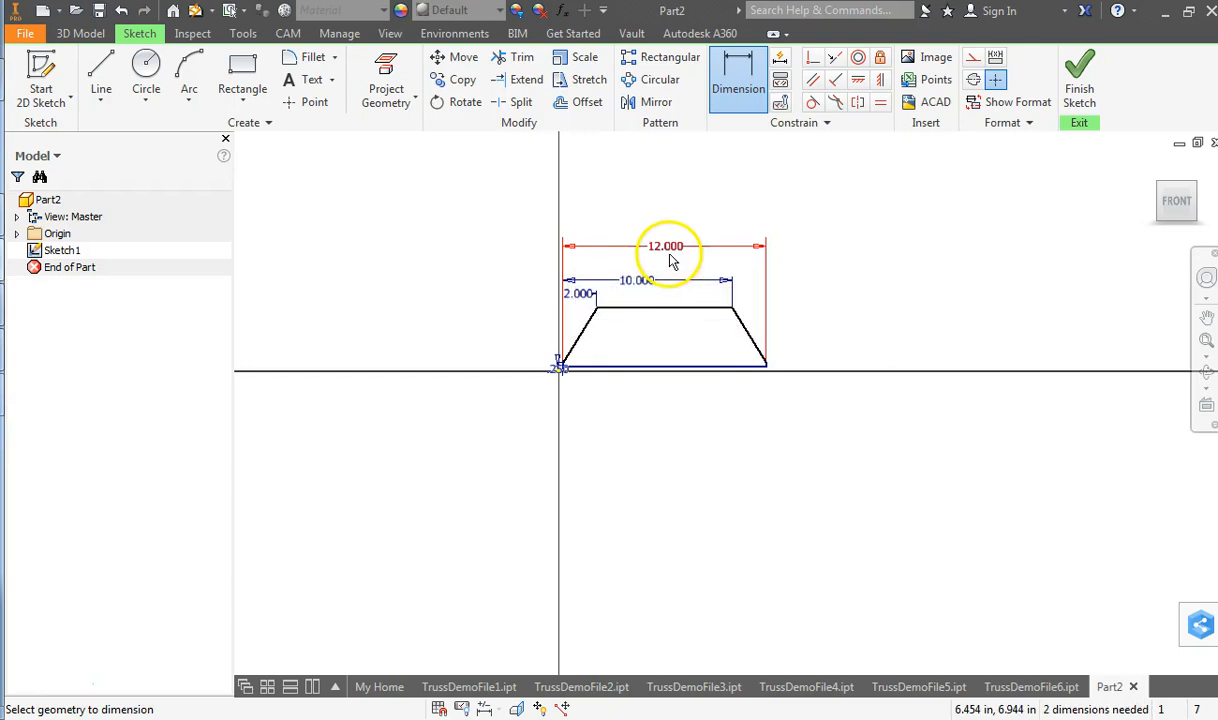
- Dimension the height between the outline's top and bottom edges as 4 in
{"action": "scroll", "coordinate": [685, 290], "scroll_direction": "up", "scroll_amount": 3}
{"action": "left_click", "coordinate": [753, 327]}
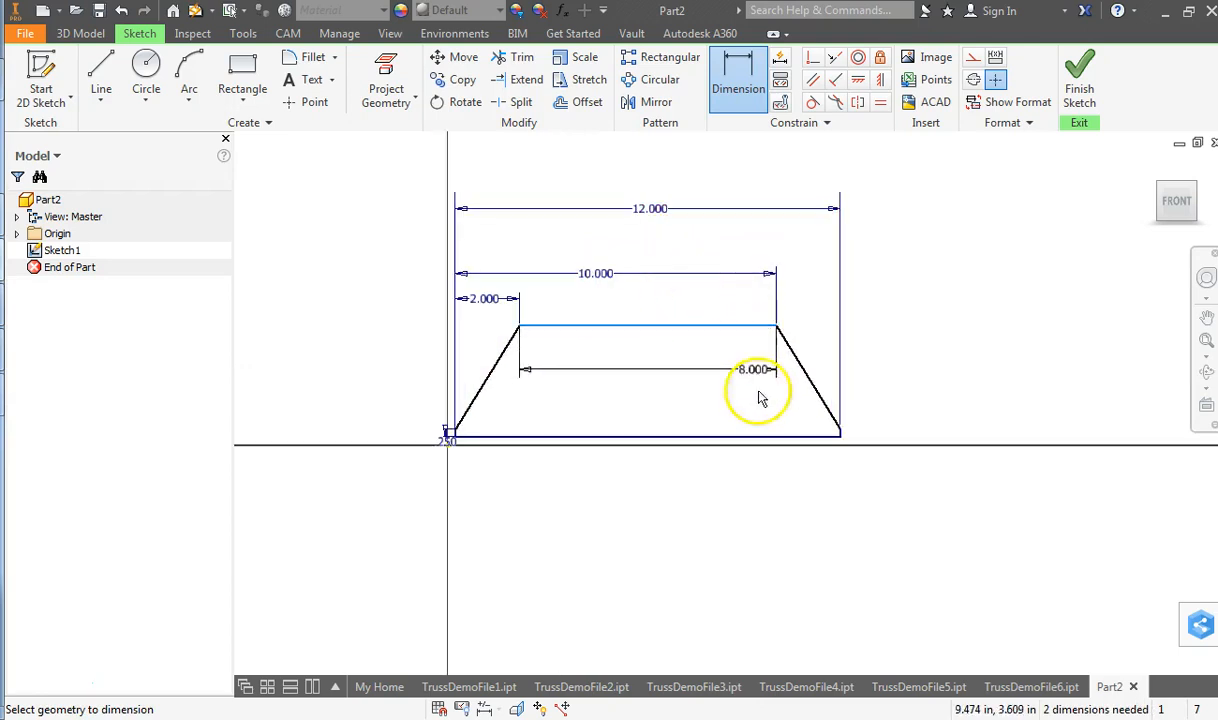
{"action": "left_click", "coordinate": [778, 438]}
{"action": "left_click", "coordinate": [918, 386]}
{"action": "type", "text": "4"}
{"action": "key", "text": "Return"}
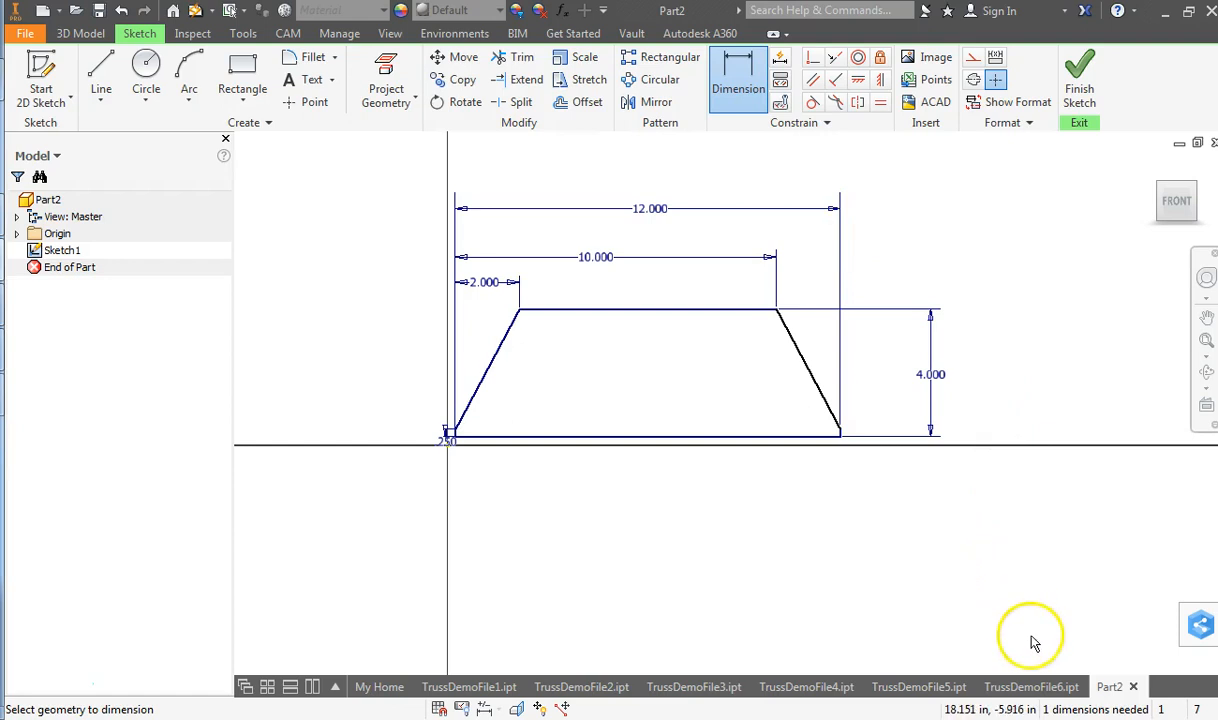
- End dimensioning and pull the right slope's lower endpoint upward, making the right short vertical edge about 1.4 in tall
{"action": "right_click", "coordinate": [896, 240]}
{"action": "left_click", "coordinate": [945, 232]}
{"action": "mouse_move", "coordinate": [805, 363]}
{"action": "left_mouse_down"}
{"action": "mouse_move", "coordinate": [827, 340]}
{"action": "mouse_move", "coordinate": [836, 380]}
{"action": "left_mouse_up"}
{"action": "left_click", "coordinate": [724, 360]}
{"action": "scroll", "coordinate": [850, 408], "scroll_direction": "down", "scroll_amount": 3}
{"action": "left_click_drag", "start_coordinate": [838, 457], "coordinate": [905, 380]}
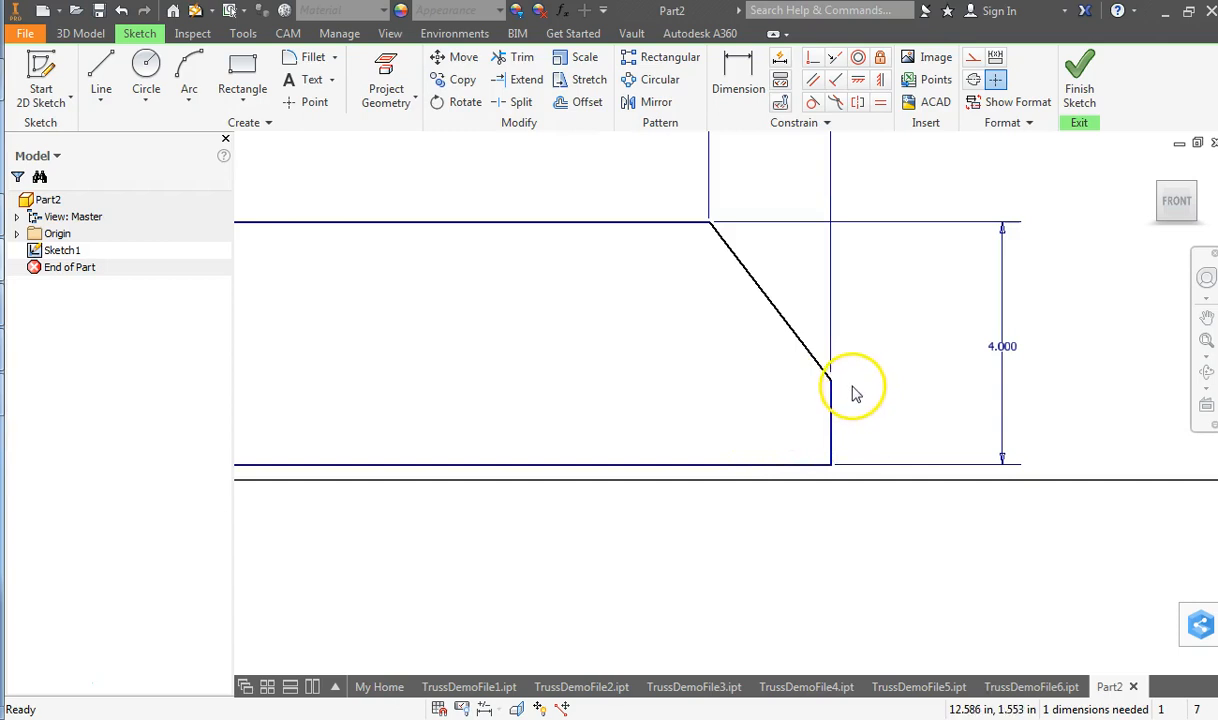
- Dimension the height of the right short vertical edge above the bottom edge as 0.25 in
{"action": "left_click", "coordinate": [737, 80]}
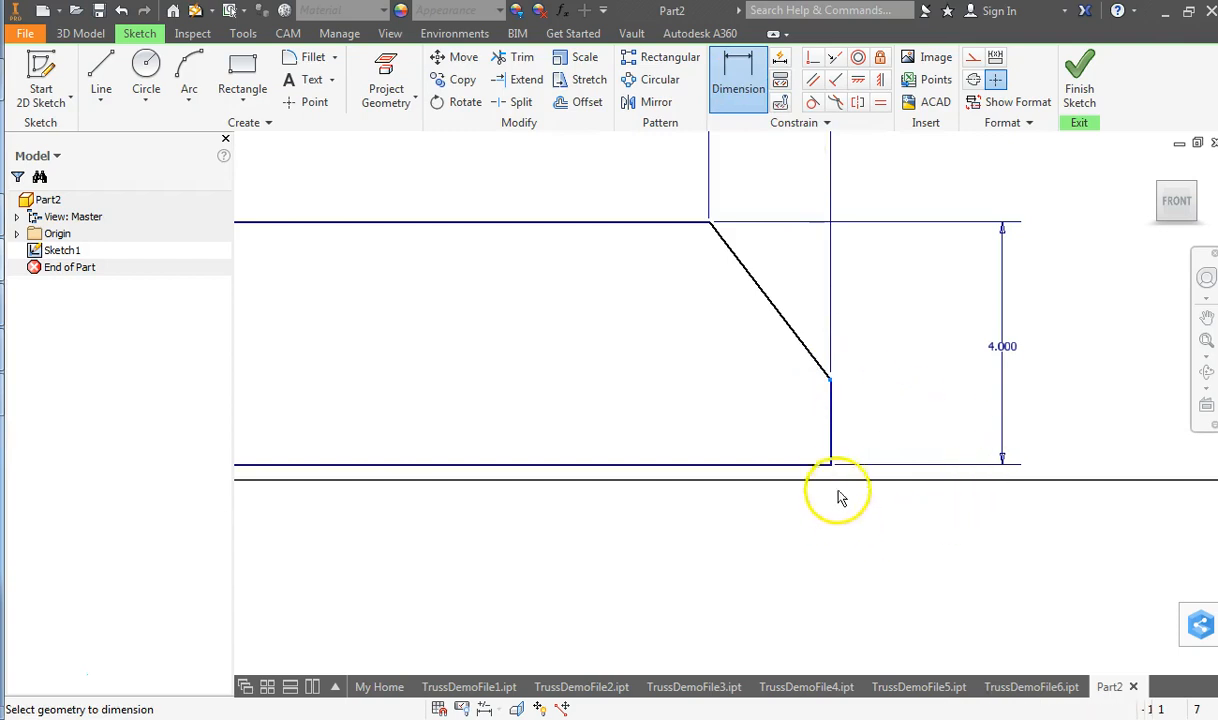
{"action": "left_click", "coordinate": [821, 465]}
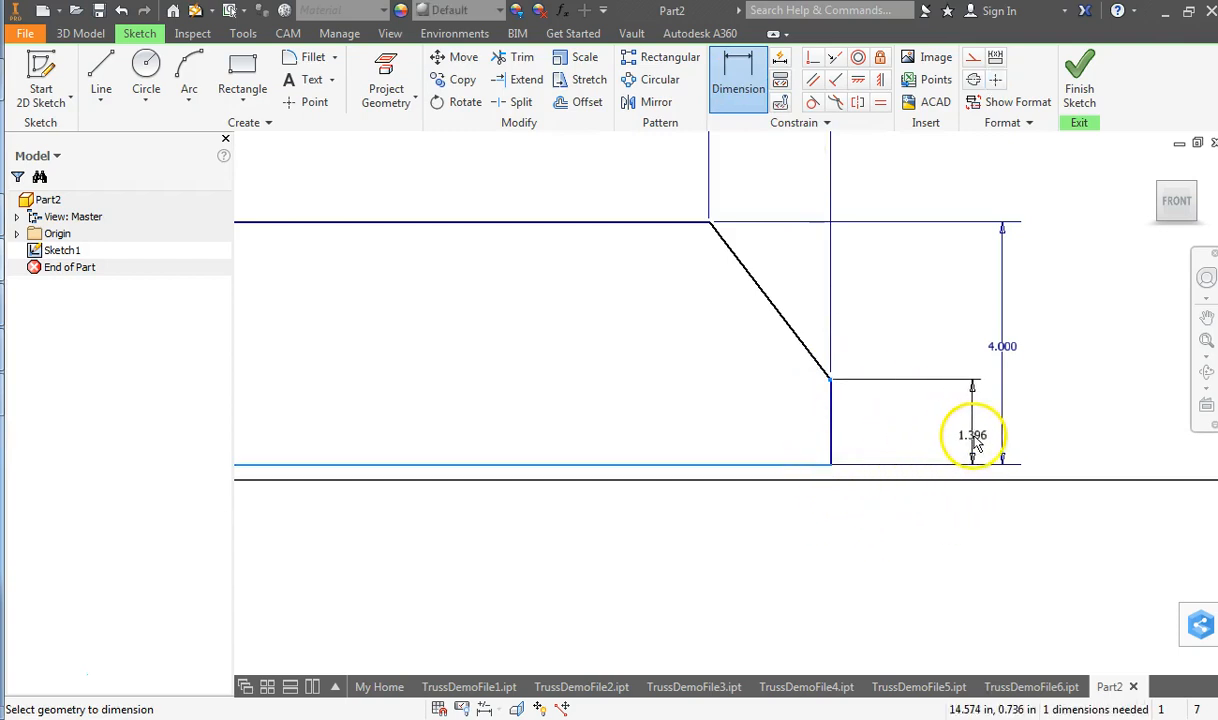
{"action": "left_click", "coordinate": [975, 445]}
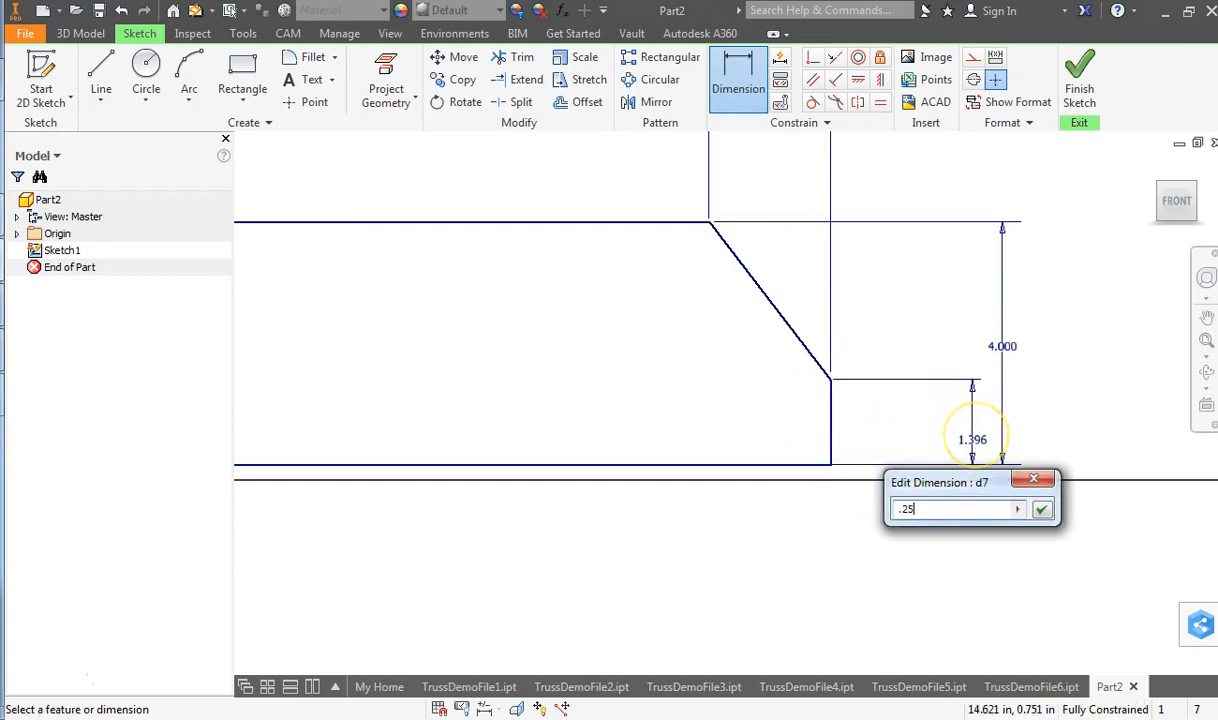
{"action": "key", "text": "Return"}
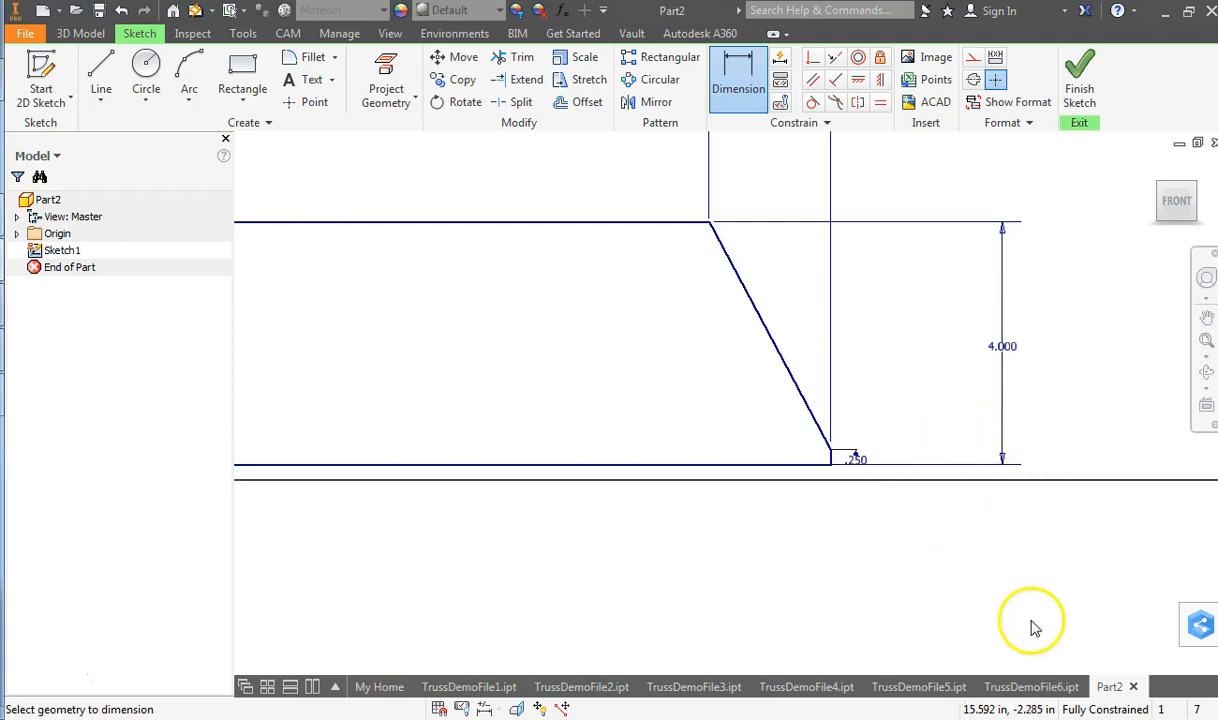
- End dimensioning and try to move the top edge to test whether the outline is fully constrained
{"action": "scroll", "coordinate": [984, 603], "scroll_direction": "down", "scroll_amount": 3}
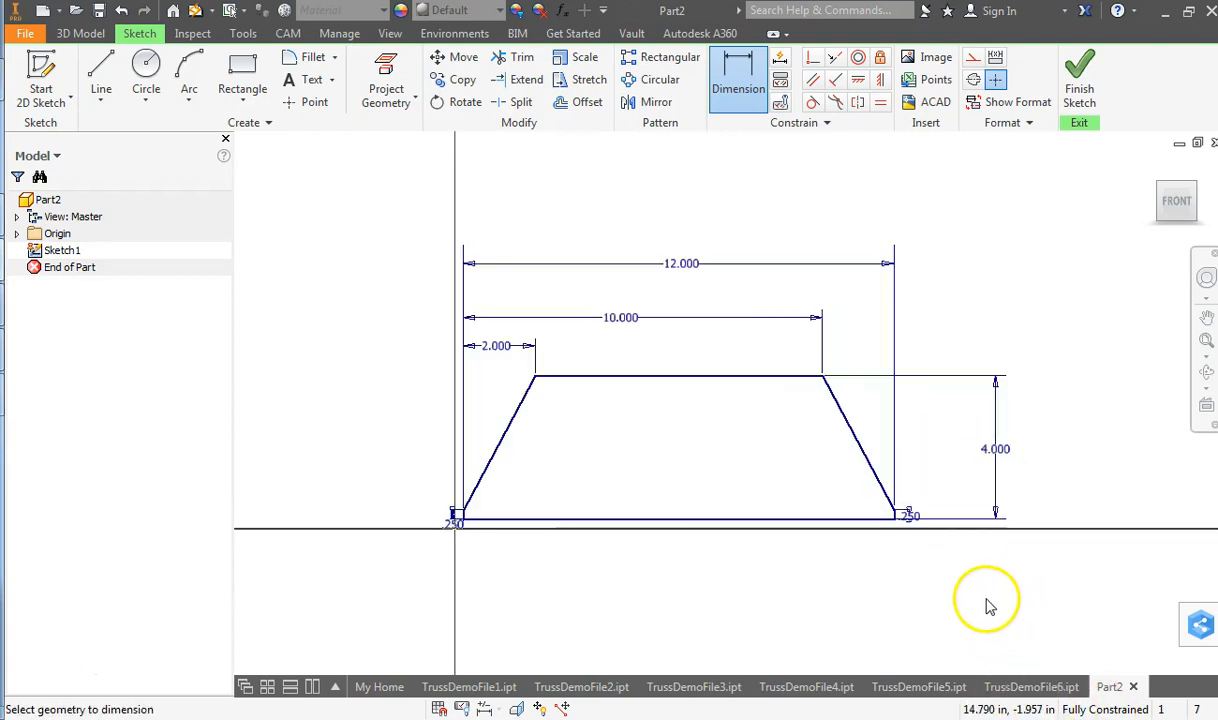
{"action": "middle_click_drag", "start_coordinate": [1055, 668], "coordinate": [999, 585]}
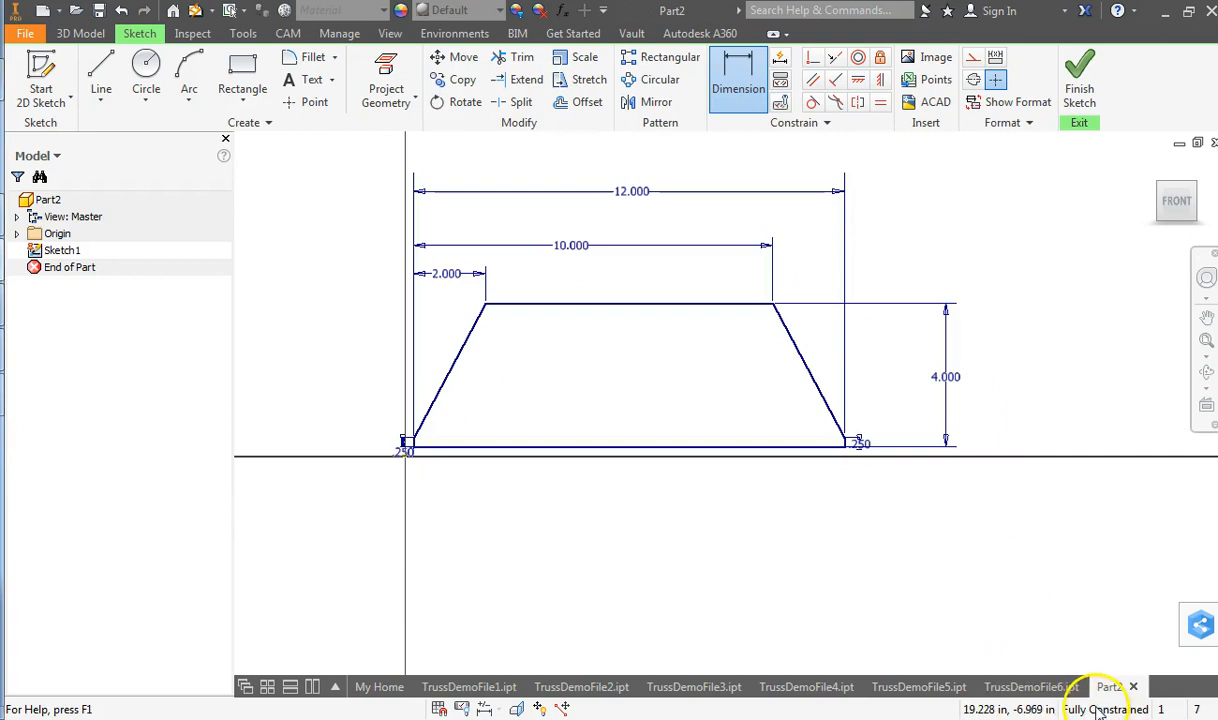
{"action": "right_click", "coordinate": [825, 518]}
{"action": "left_click", "coordinate": [848, 516]}
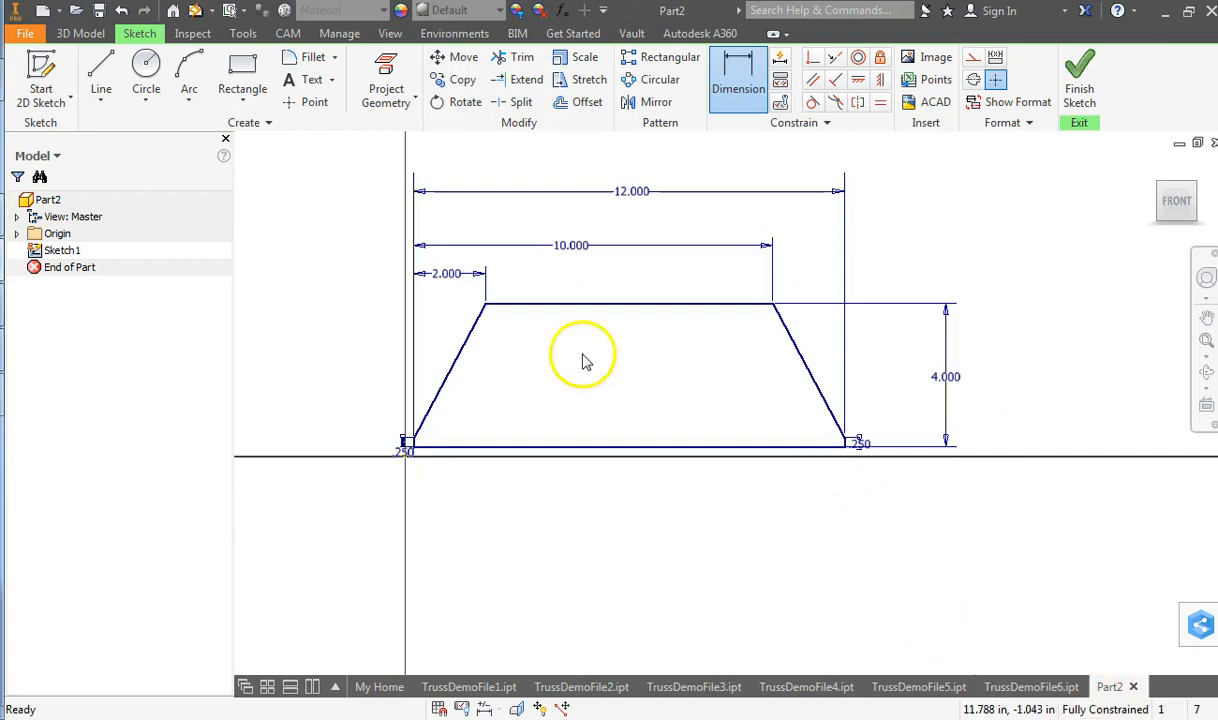
{"action": "left_click_drag", "start_coordinate": [550, 304], "coordinate": [566, 290]}
{"action": "left_click", "coordinate": [762, 356]}
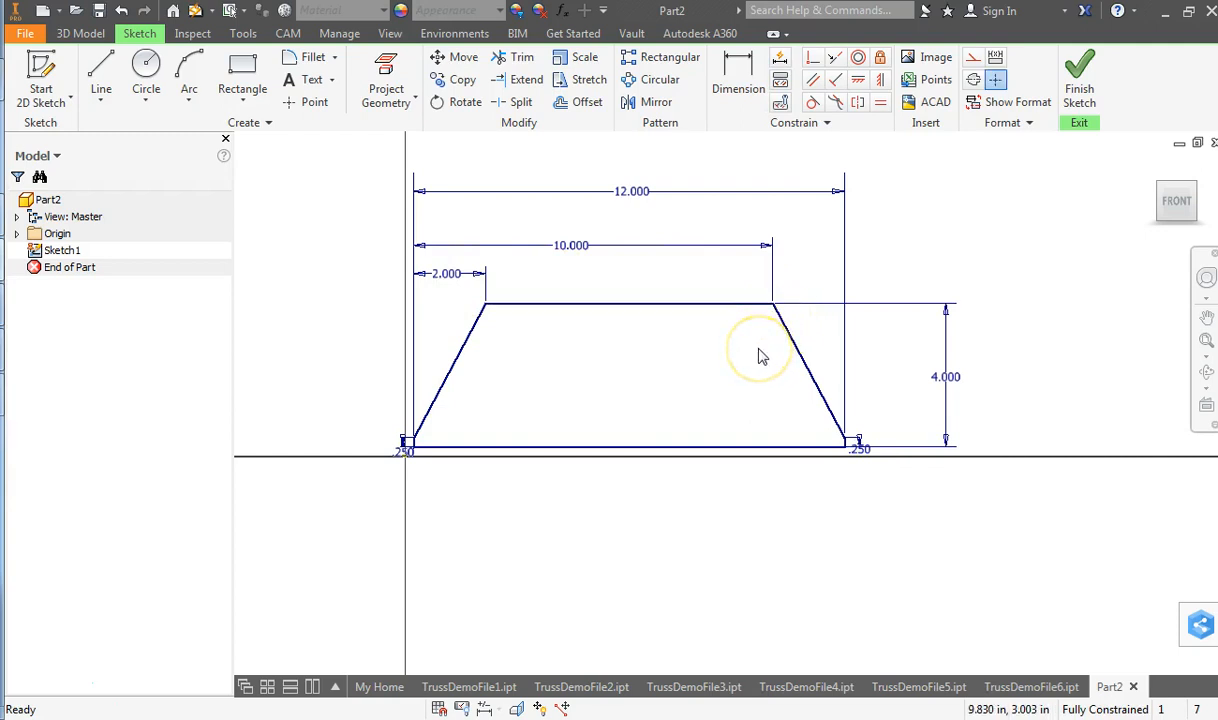
- Offset the truss outline inward by 0.25 in
{"action": "left_click", "coordinate": [585, 102]}
{"action": "left_click", "coordinate": [630, 306]}
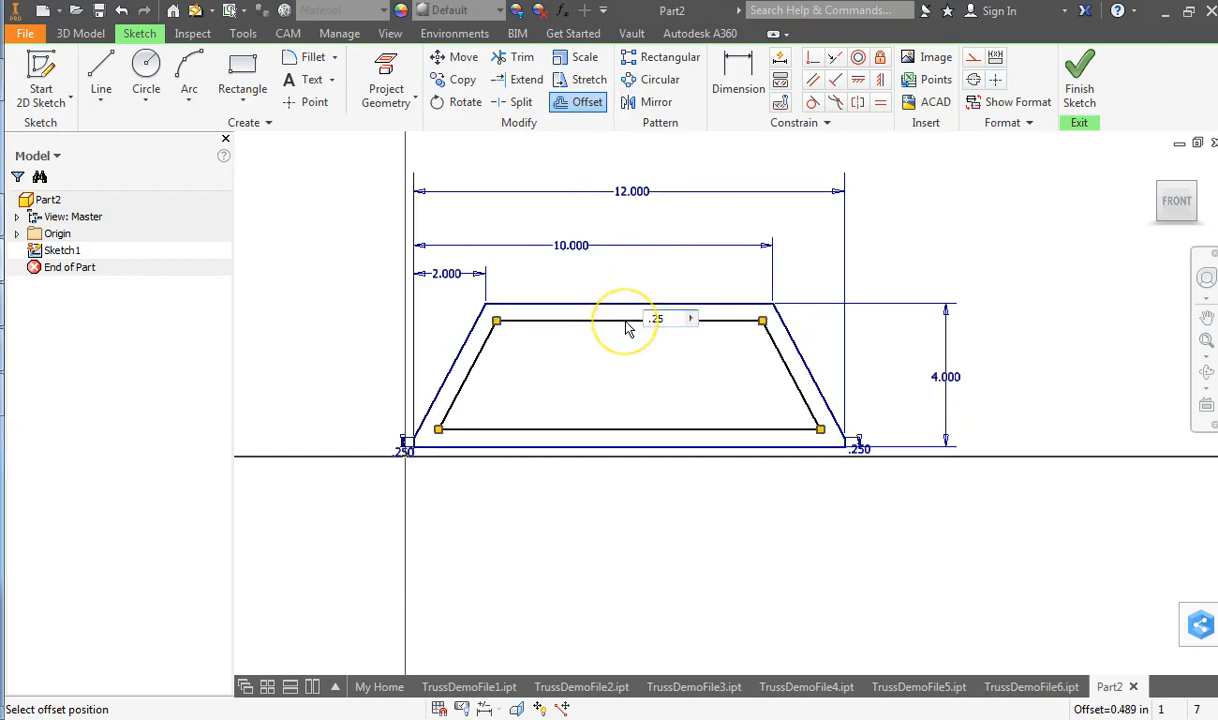
{"action": "type", "text": ".25"}
{"action": "key", "text": "Return"}
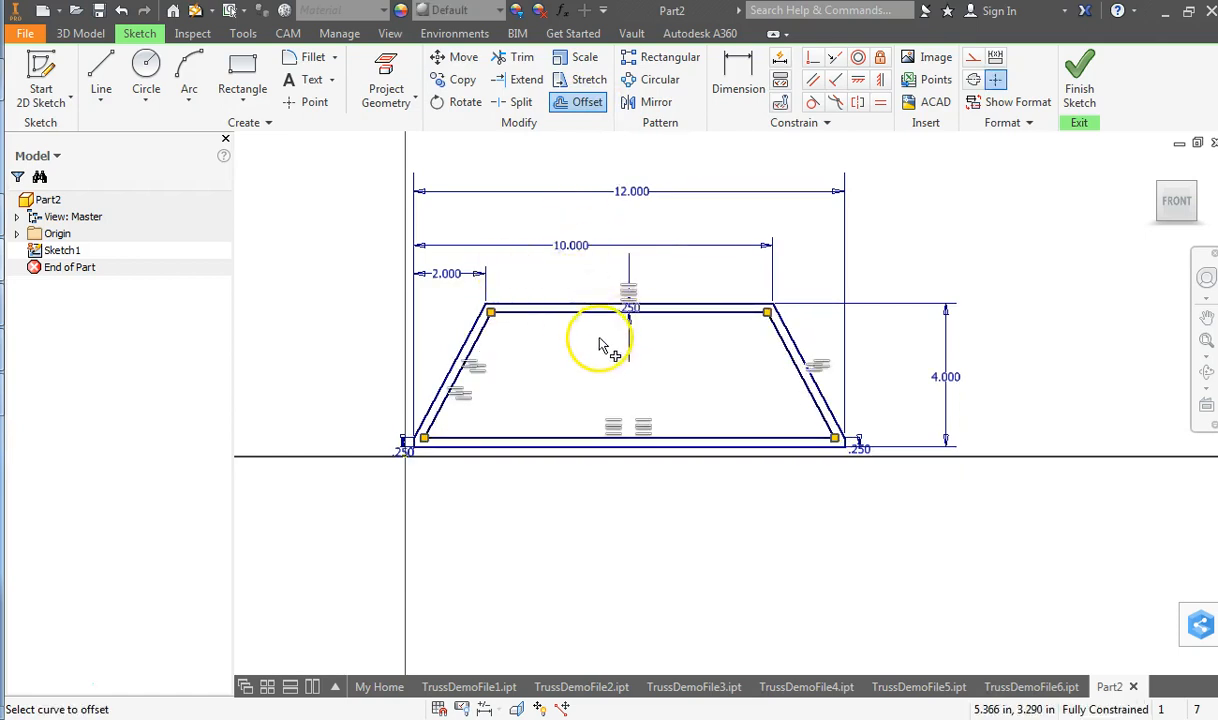
- Place sketch points at the midpoints of the inner top and bottom edges and on the inner bottom edge below each inner top corner
{"action": "scroll", "coordinate": [596, 347], "scroll_direction": "down", "scroll_amount": 3}
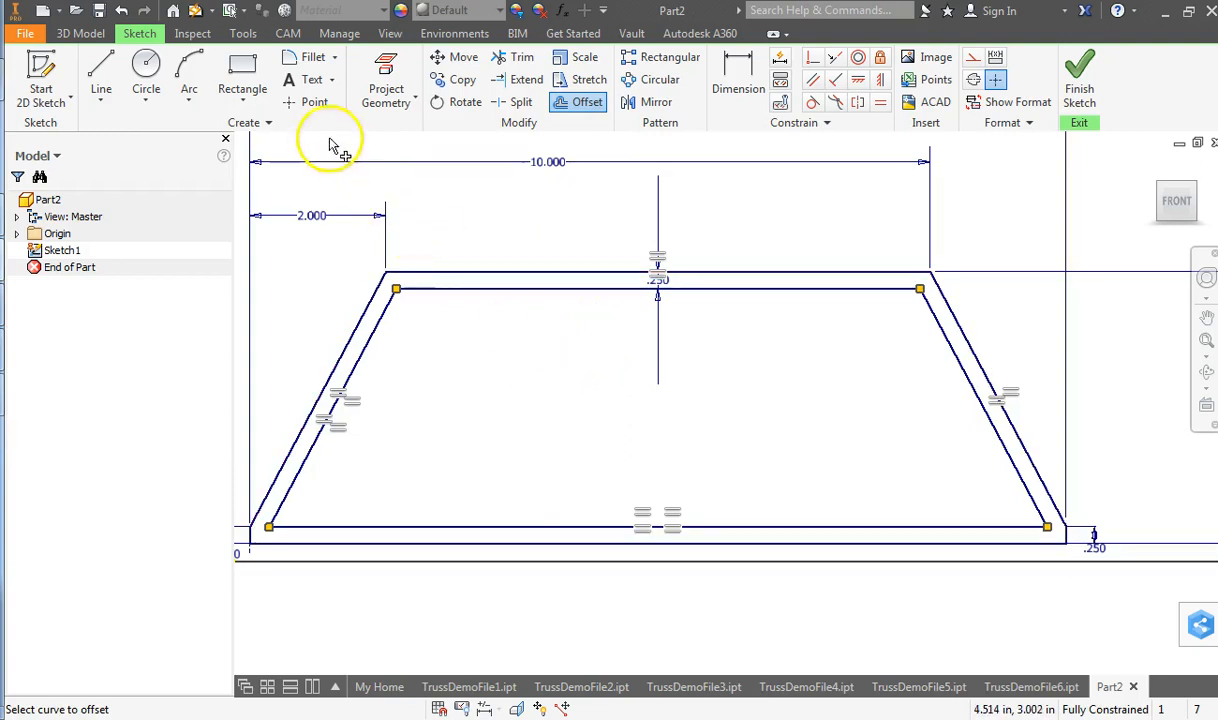
{"action": "left_click", "coordinate": [310, 102]}
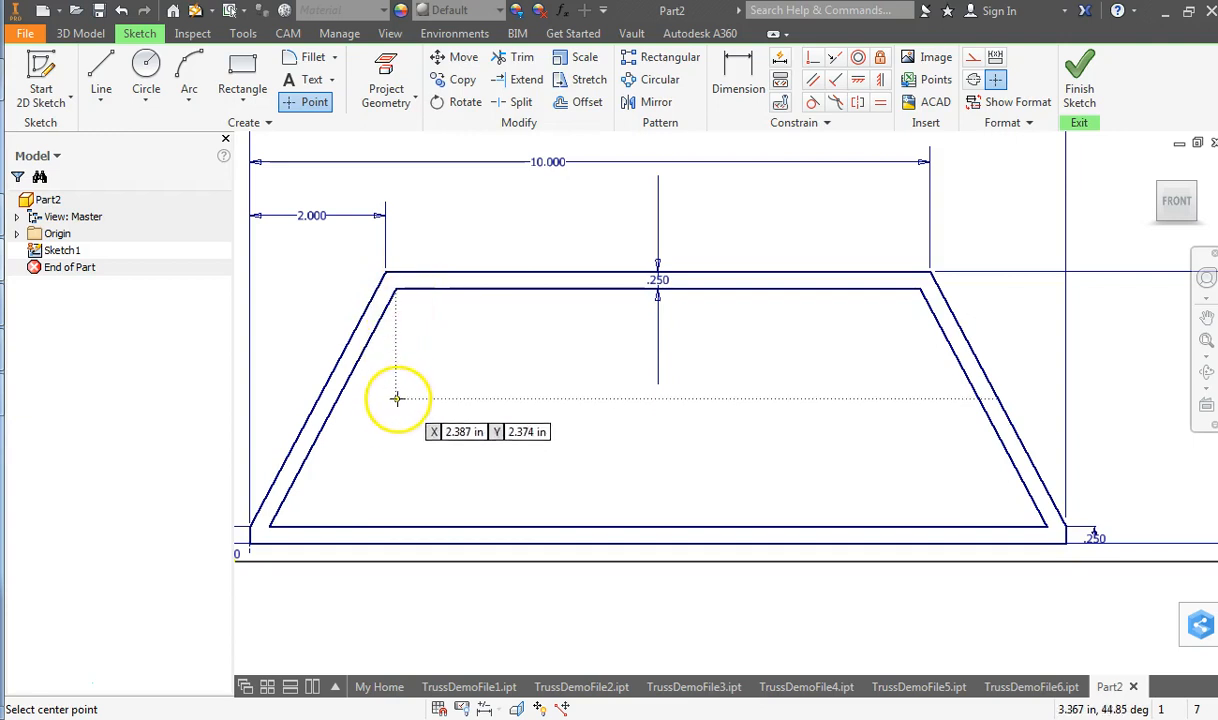
{"action": "left_click", "coordinate": [396, 527]}
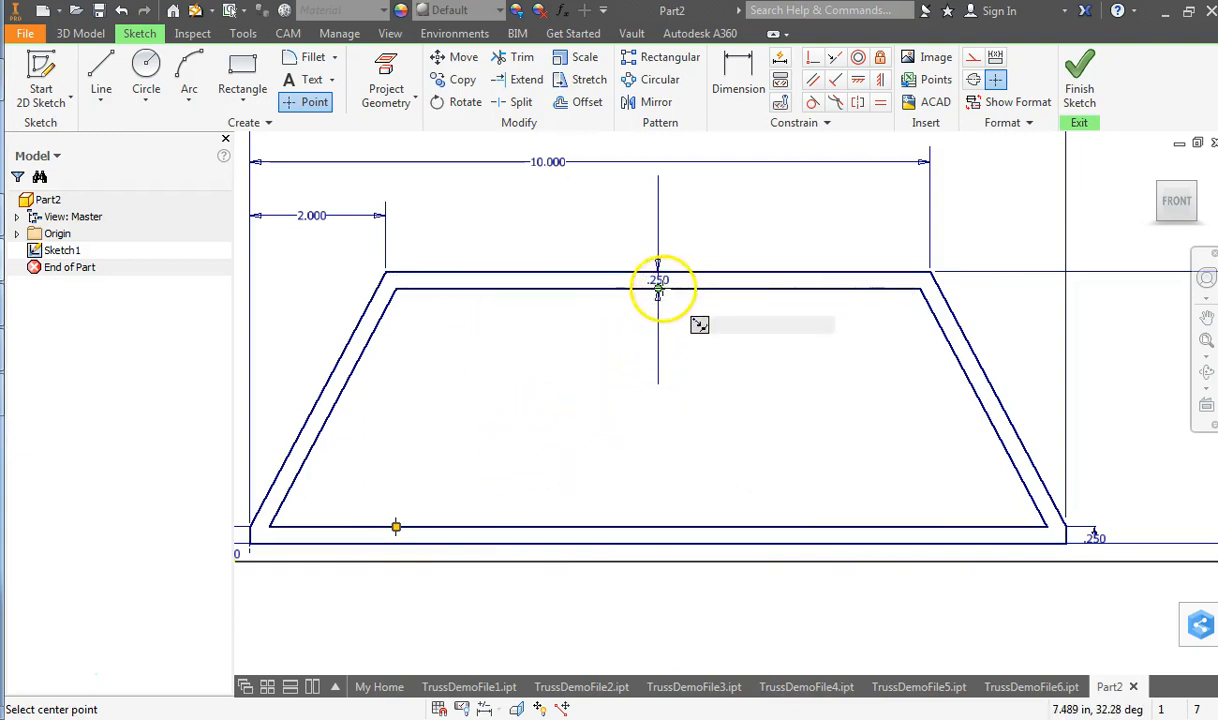
{"action": "left_click", "coordinate": [657, 285]}
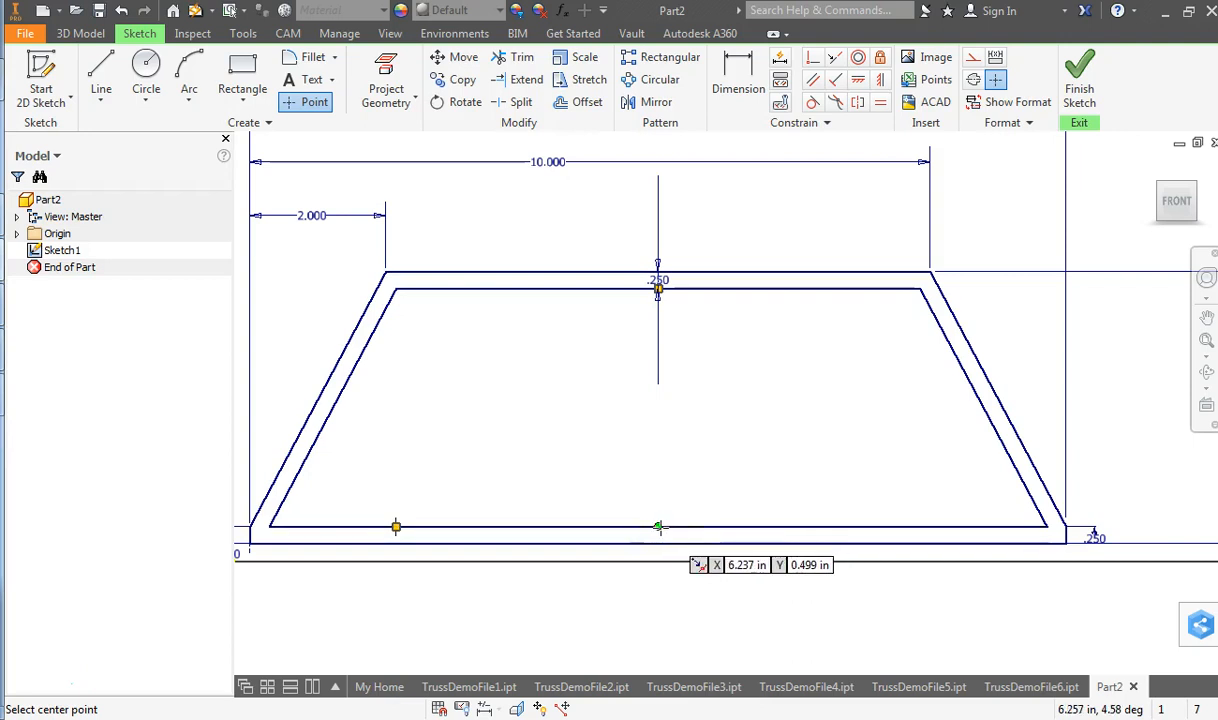
{"action": "left_click", "coordinate": [658, 527]}
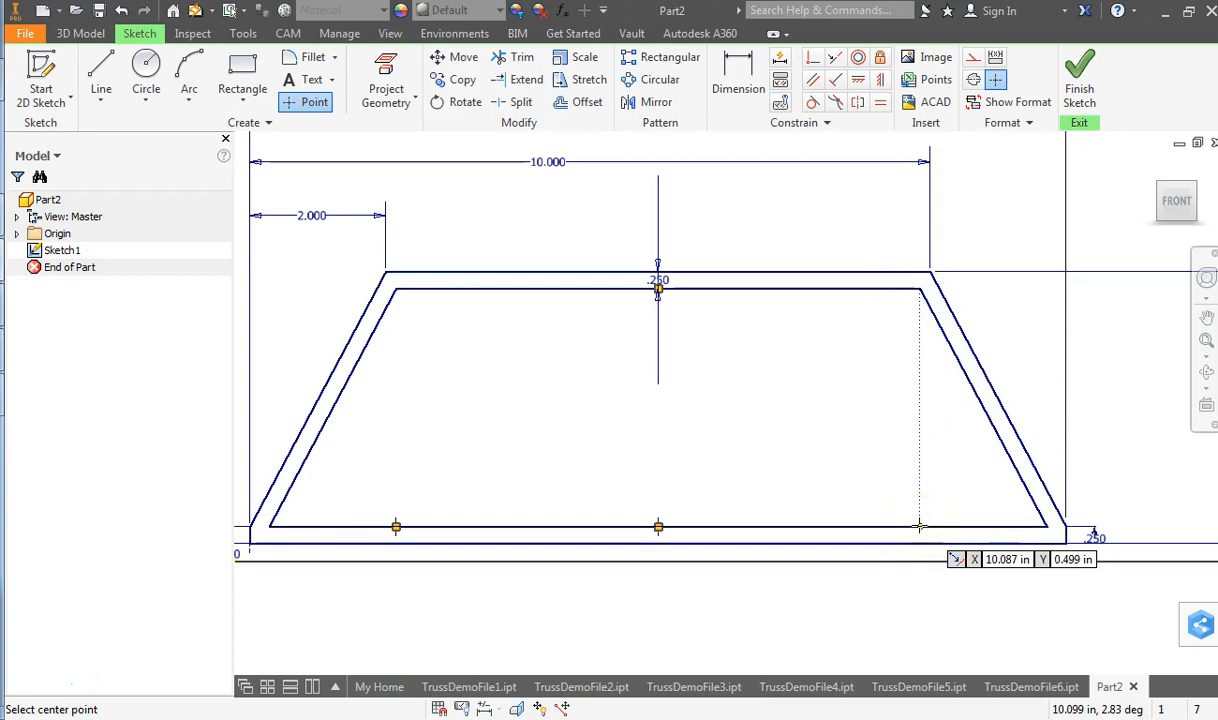
{"action": "right_click", "coordinate": [797, 342]}
{"action": "left_click", "coordinate": [865, 342]}
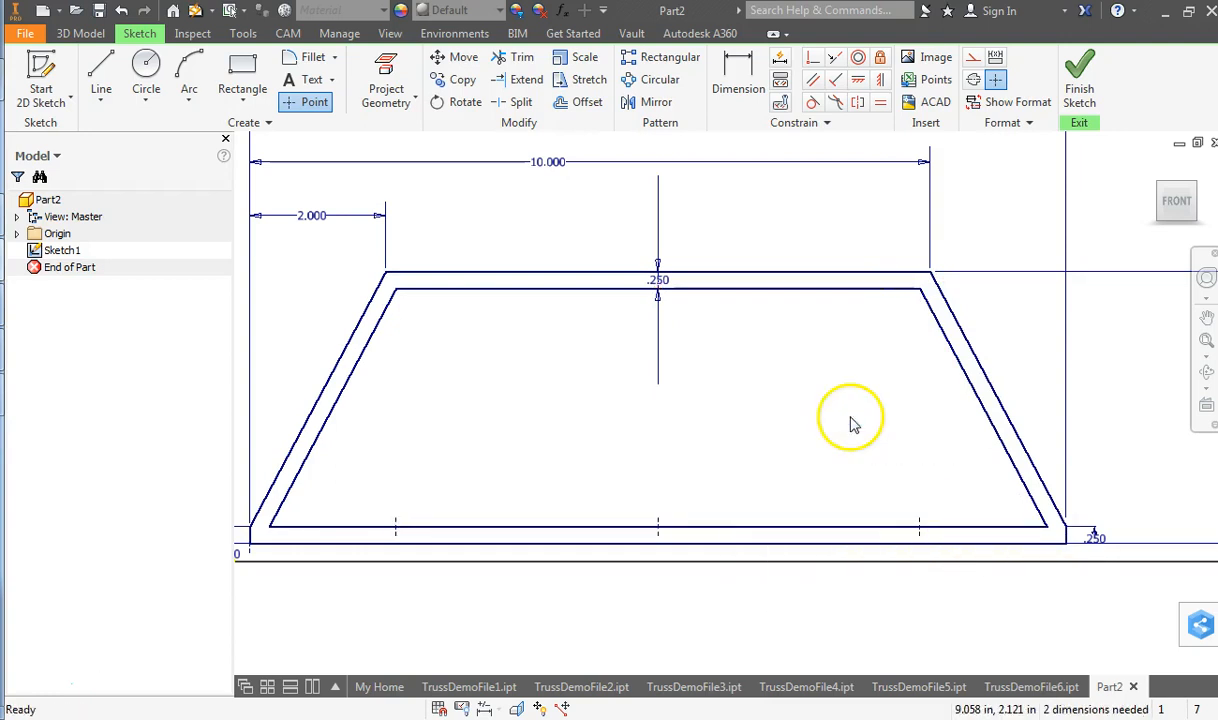
- Slide the left and right outer points inward along the inner bottom edge to test whether they are constrained
{"action": "left_click_drag", "start_coordinate": [914, 528], "coordinate": [852, 524]}
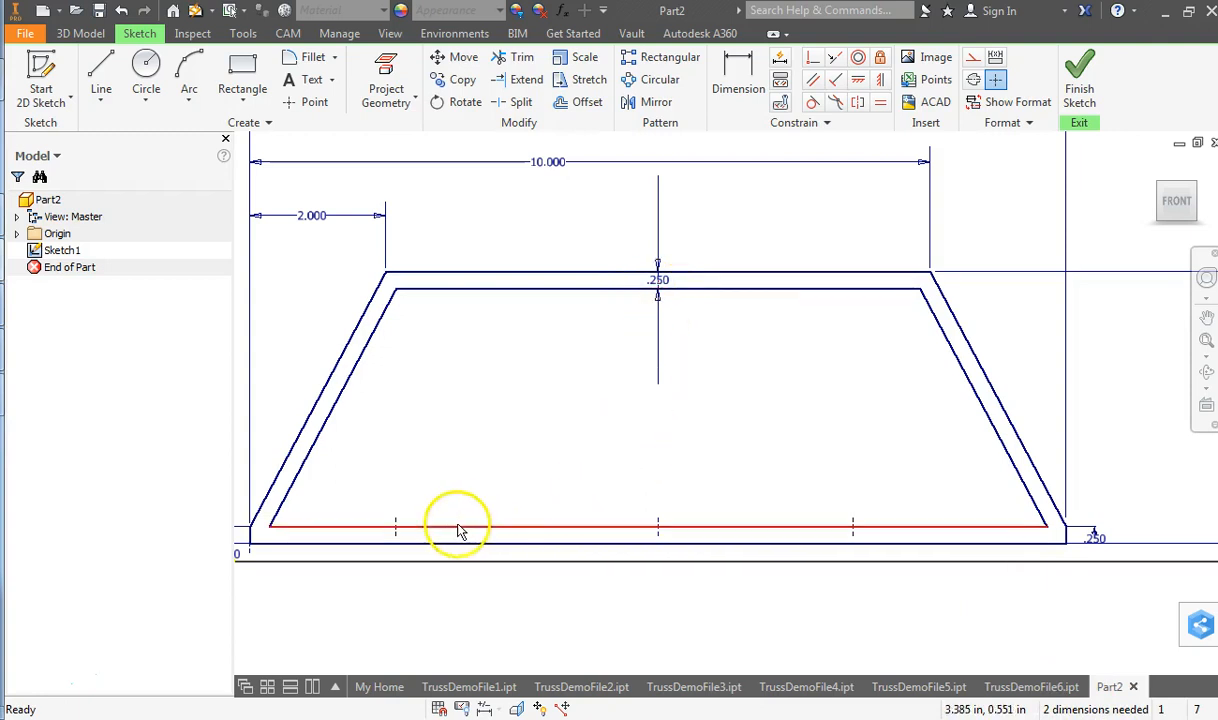
{"action": "mouse_move", "coordinate": [394, 522]}
{"action": "left_mouse_down"}
{"action": "mouse_move", "coordinate": [481, 520]}
{"action": "mouse_move", "coordinate": [454, 462]}
{"action": "mouse_move", "coordinate": [446, 481]}
{"action": "mouse_move", "coordinate": [479, 522]}
{"action": "mouse_move", "coordinate": [417, 514]}
{"action": "mouse_move", "coordinate": [462, 508]}
{"action": "mouse_move", "coordinate": [449, 504]}
{"action": "mouse_move", "coordinate": [389, 506]}
{"action": "mouse_move", "coordinate": [440, 506]}
{"action": "mouse_move", "coordinate": [397, 500]}
{"action": "mouse_move", "coordinate": [442, 491]}
{"action": "left_mouse_up"}
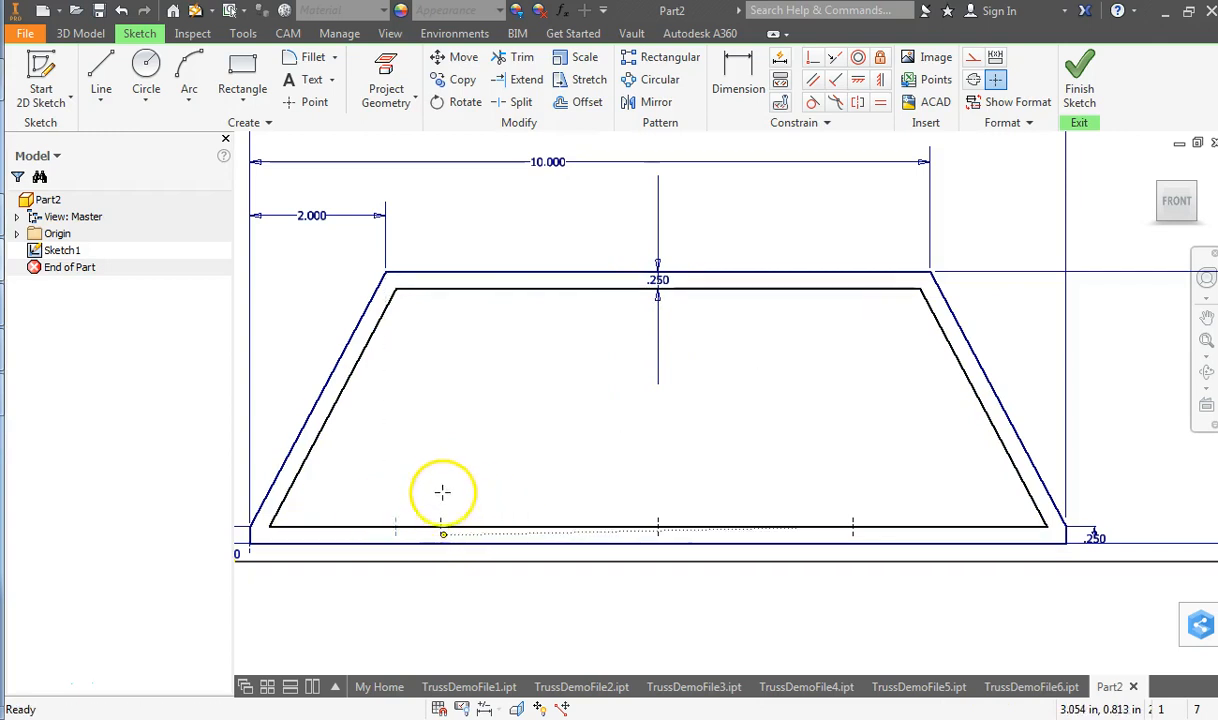
{"action": "mouse_move", "coordinate": [856, 527]}
{"action": "left_mouse_down"}
{"action": "mouse_move", "coordinate": [865, 478]}
{"action": "mouse_move", "coordinate": [934, 494]}
{"action": "mouse_move", "coordinate": [871, 476]}
{"action": "left_mouse_up"}
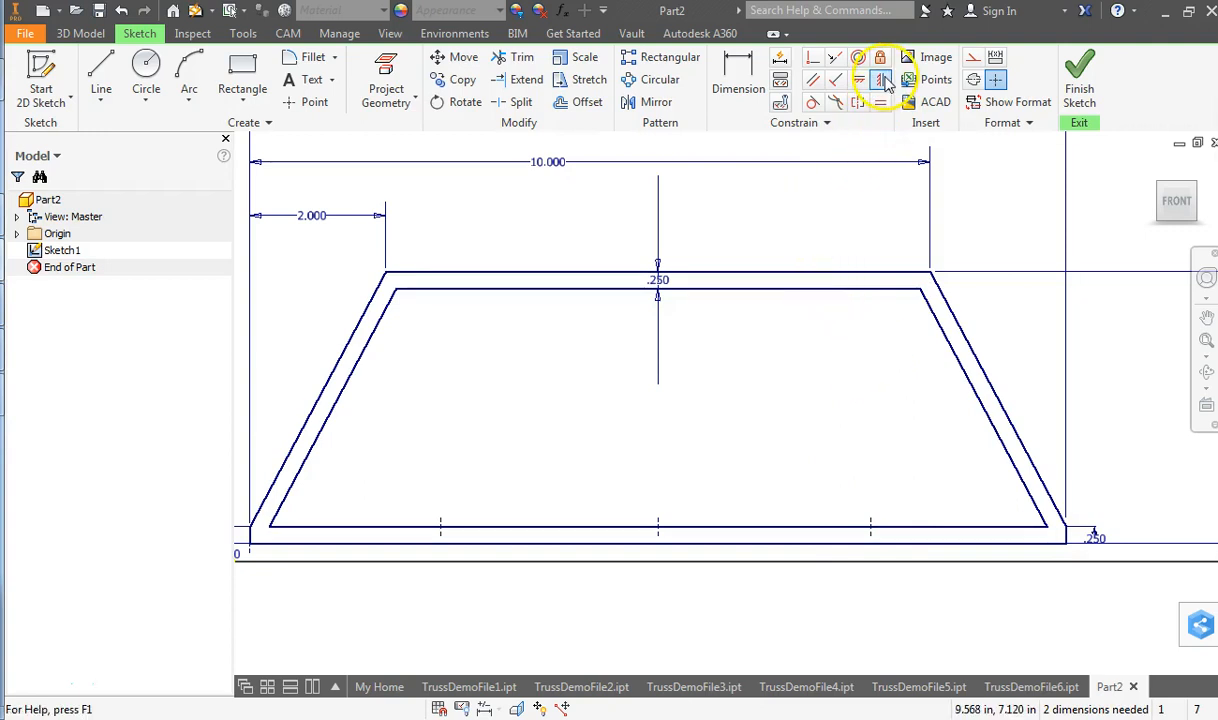
- Align the outer points on the inner bottom edge vertically with the inner top corners using the Vertical constraint
{"action": "left_click", "coordinate": [881, 80]}
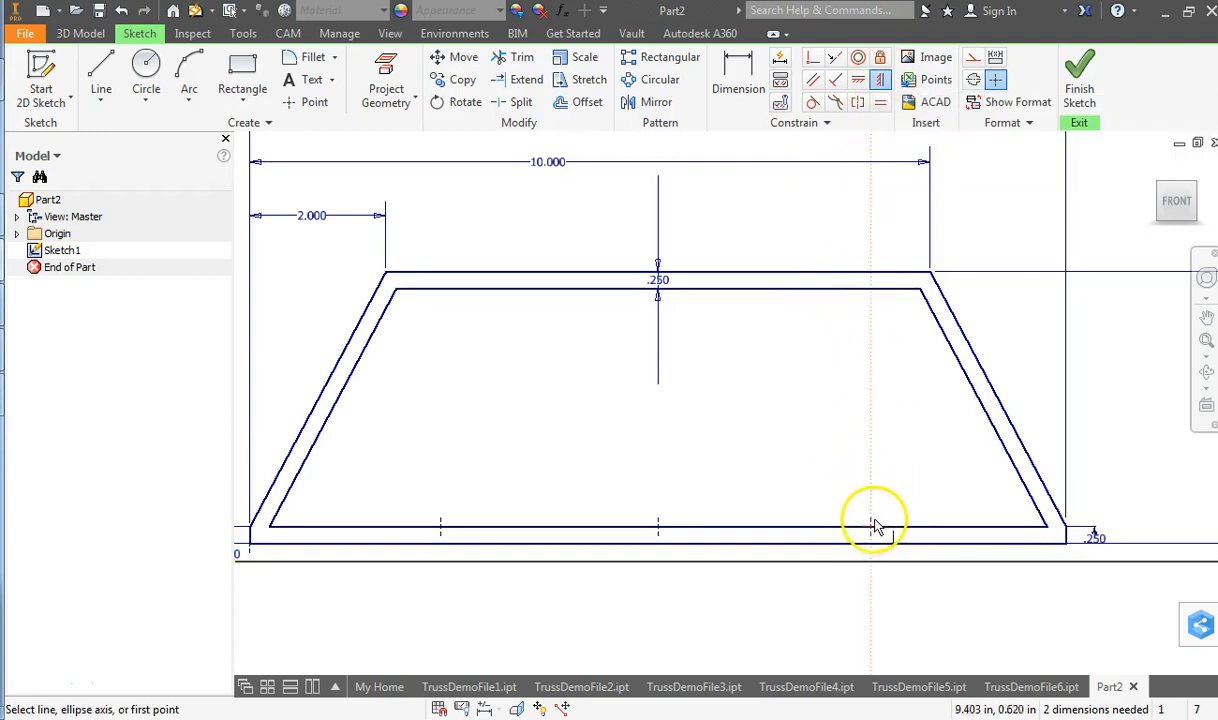
{"action": "left_click", "coordinate": [871, 526]}
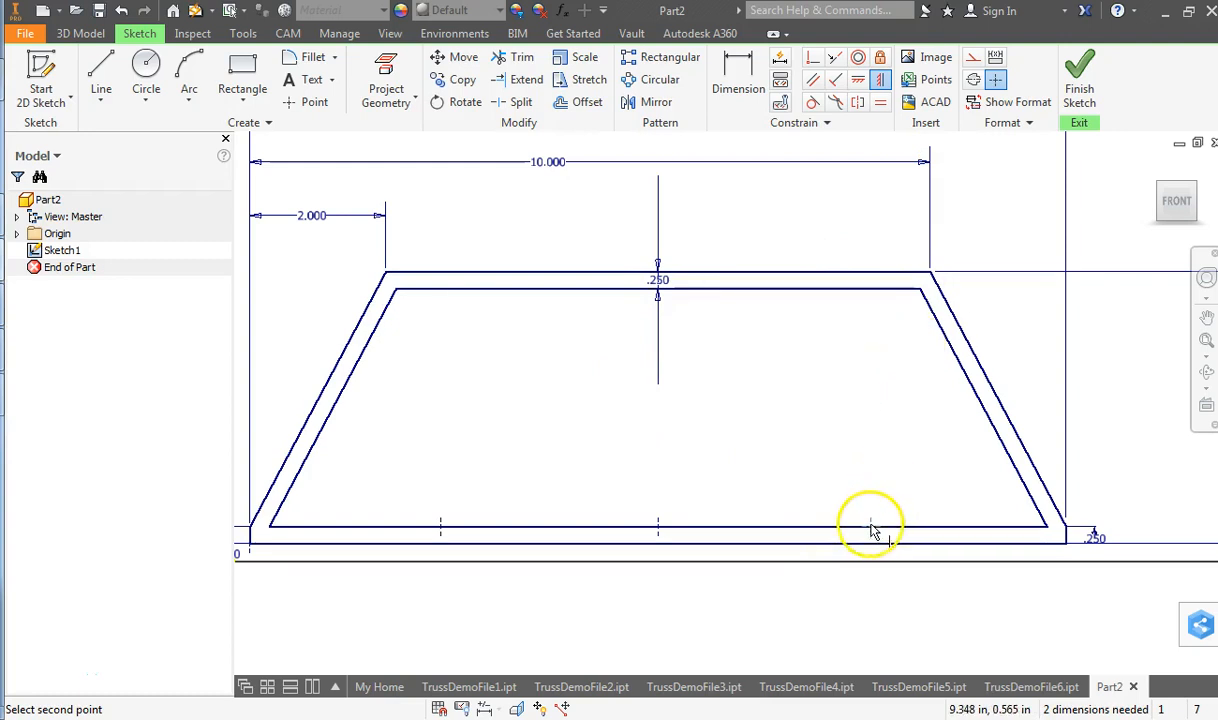
{"action": "left_click", "coordinate": [920, 292]}
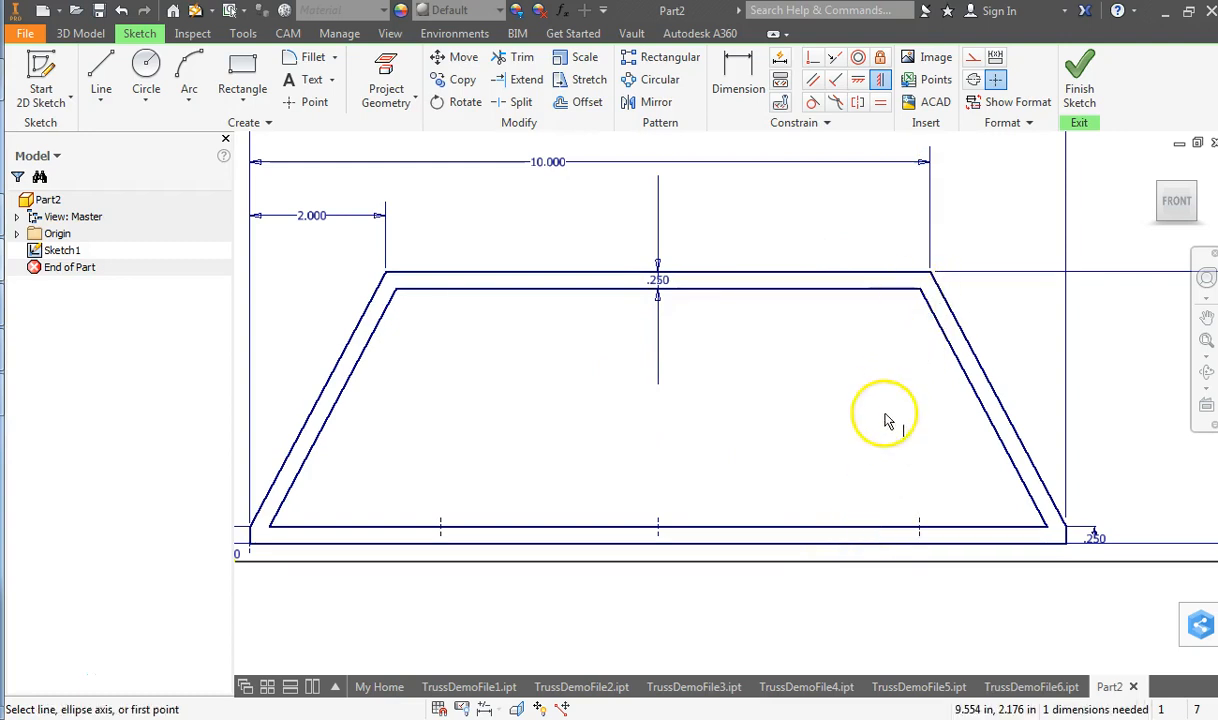
{"action": "left_click", "coordinate": [397, 291]}
{"action": "left_click", "coordinate": [445, 525]}
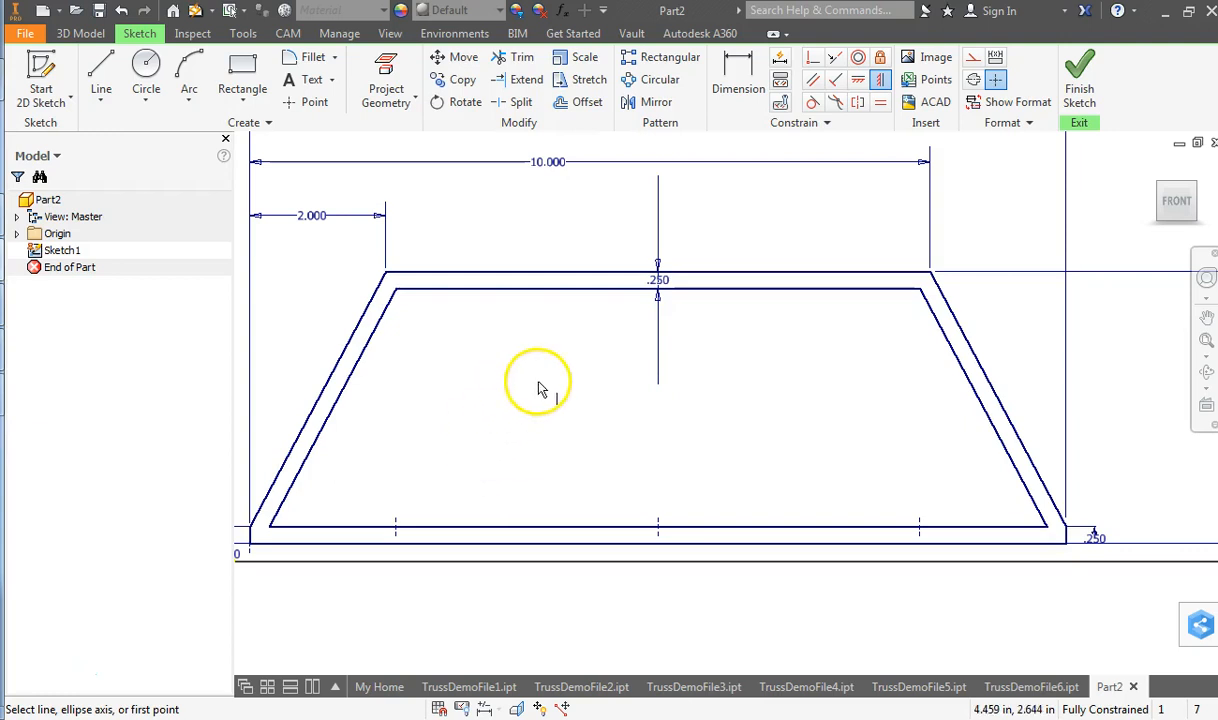
- Place points about 1.9 in and 1.7 in inside the inner top edge's left and right corners, plus matching points on the inner bottom edge
{"action": "left_click", "coordinate": [303, 103]}
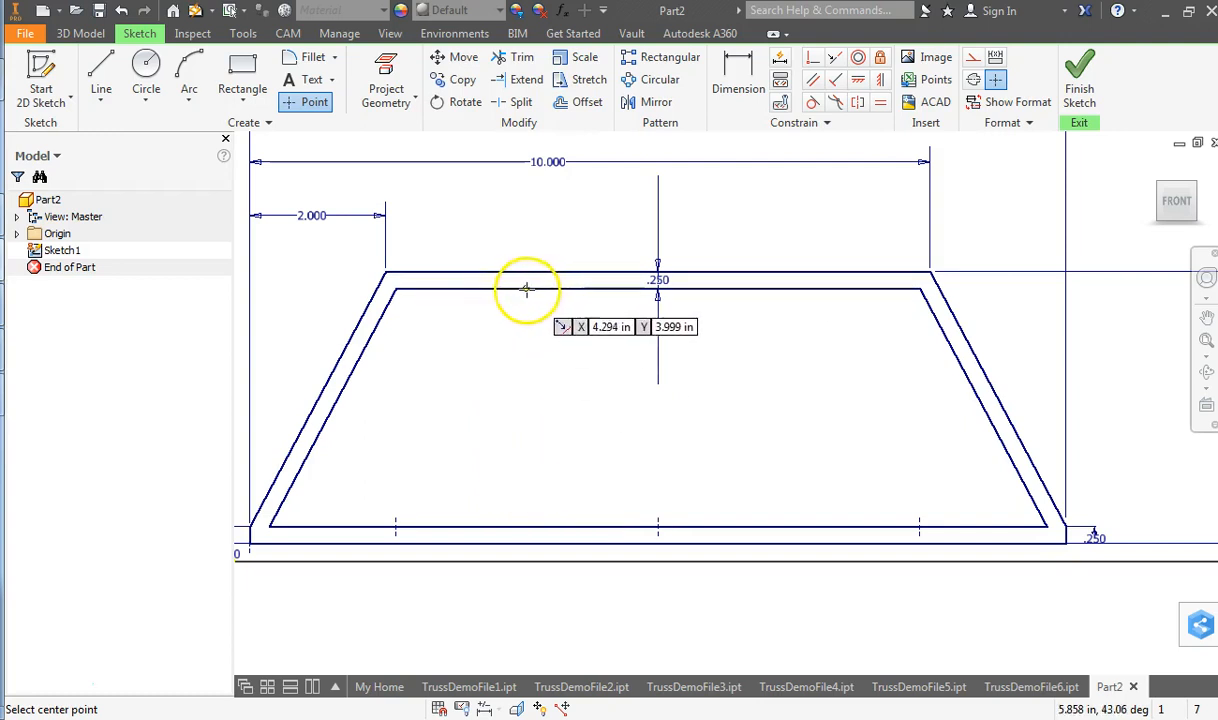
{"action": "left_click", "coordinate": [523, 289]}
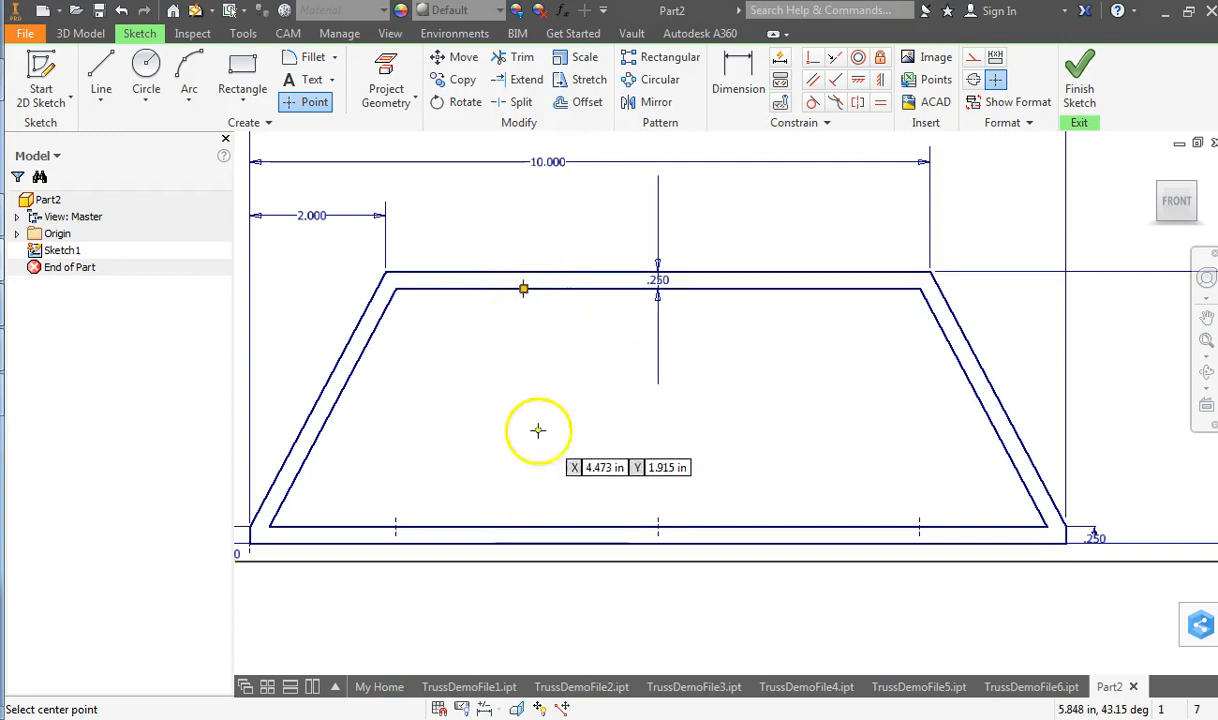
{"action": "left_click", "coordinate": [524, 526]}
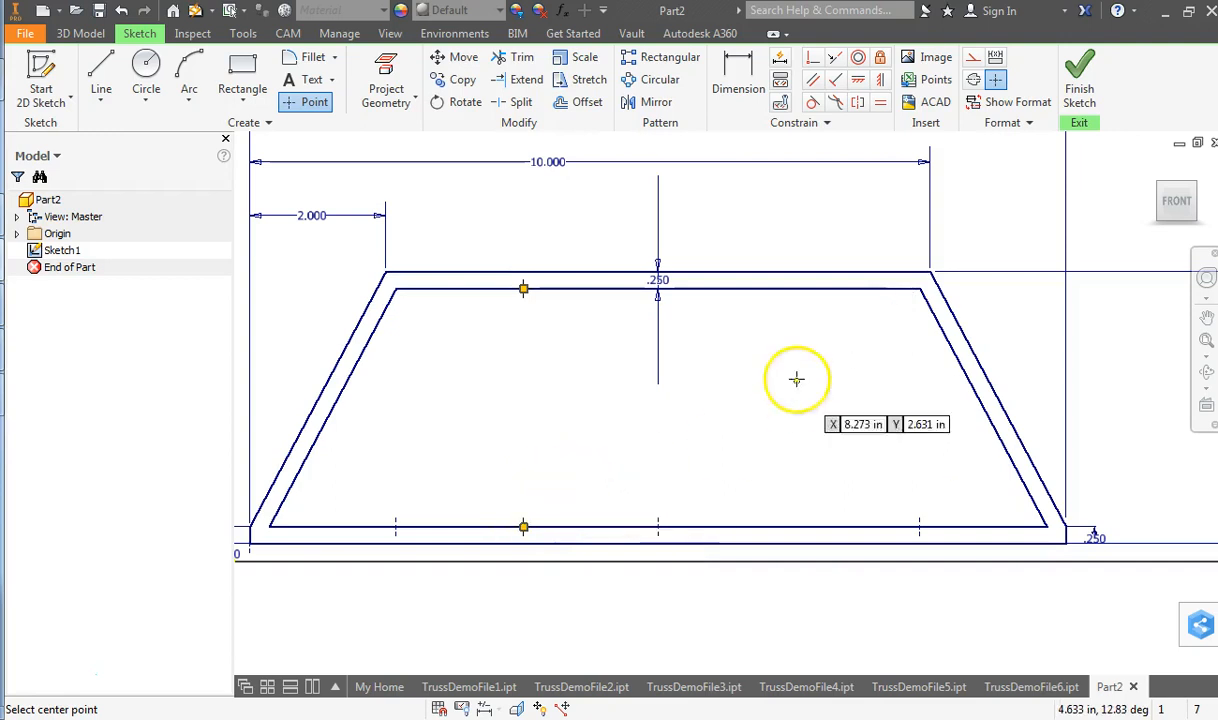
{"action": "left_click", "coordinate": [803, 289]}
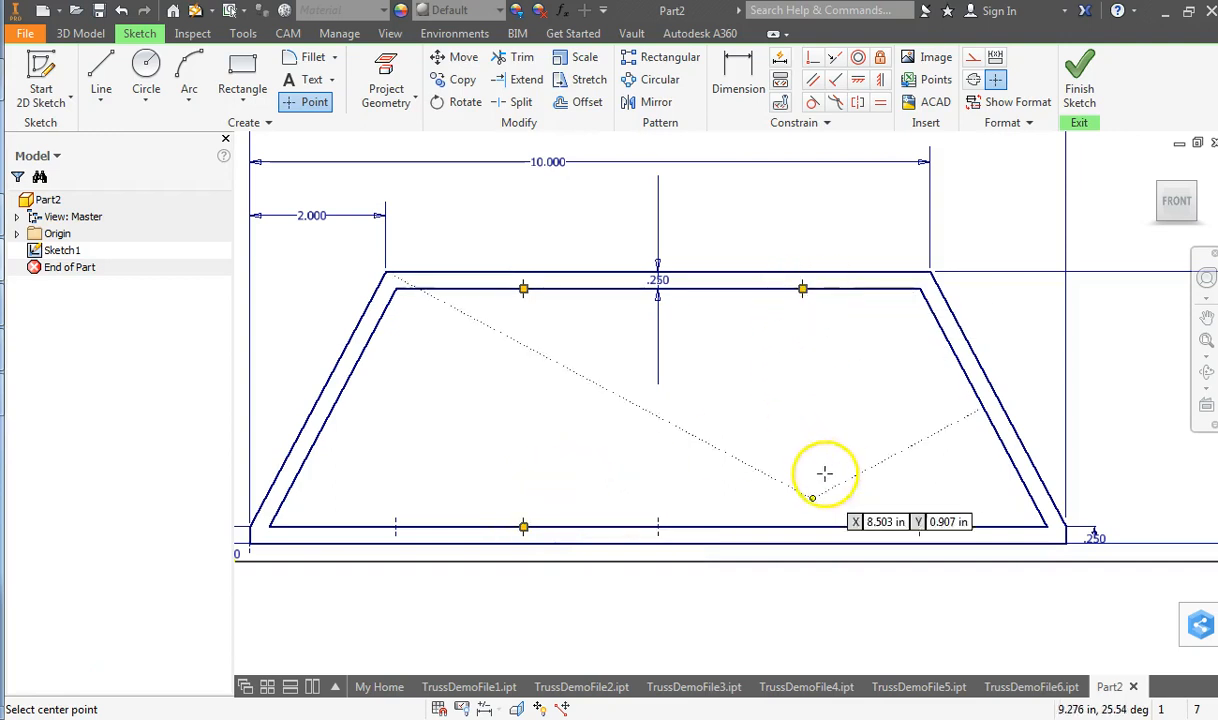
{"action": "left_click", "coordinate": [805, 526]}
{"action": "right_click", "coordinate": [807, 226]}
{"action": "left_click", "coordinate": [859, 226]}
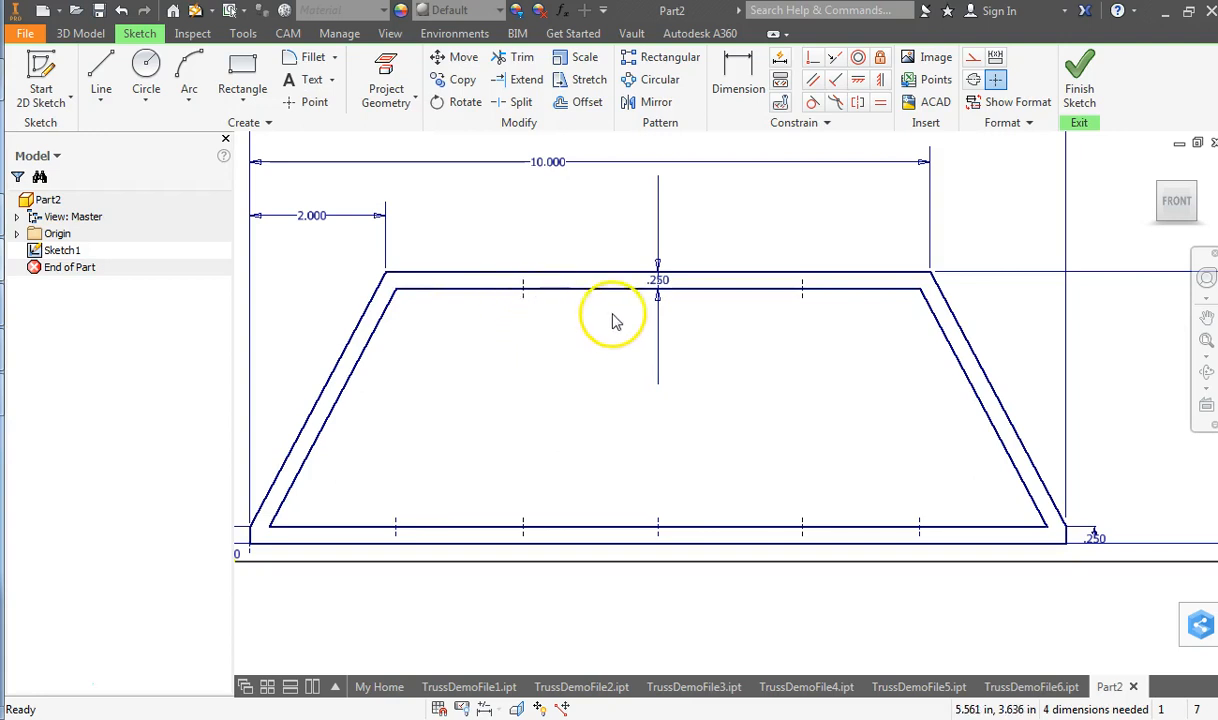
- Add a driven horizontal dimension from the inner top-left corner to the midpoint of the inner top edge
{"action": "left_click", "coordinate": [736, 80]}
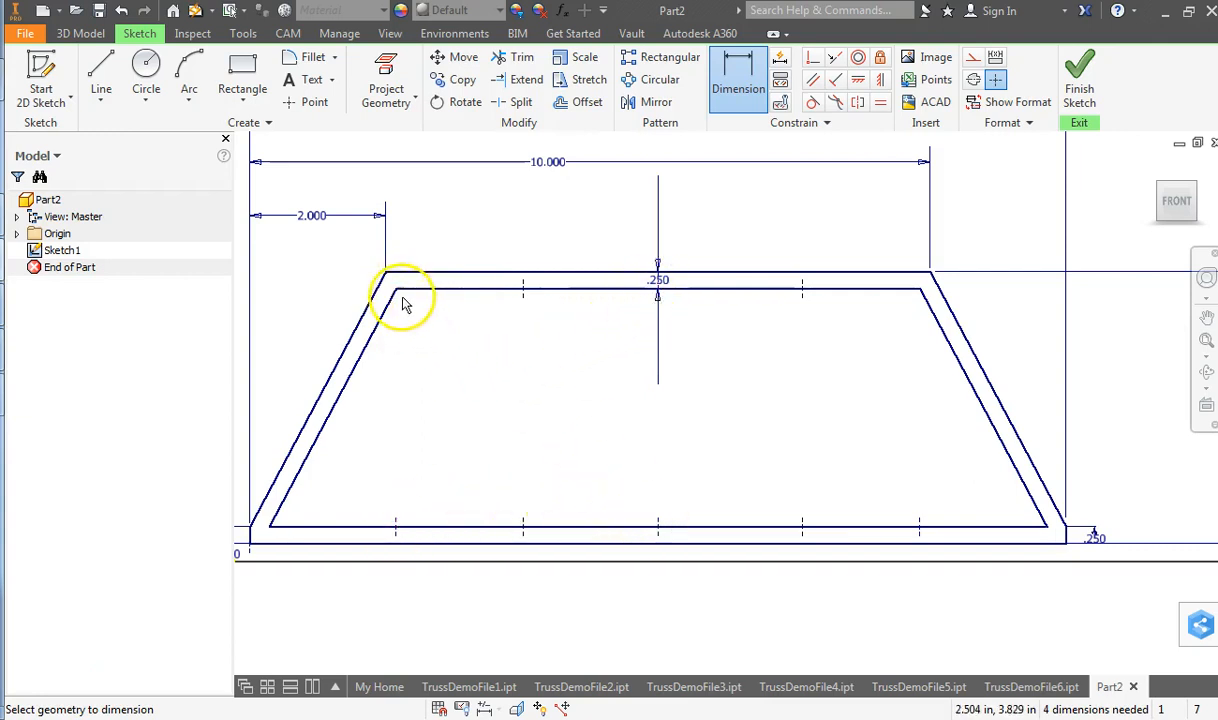
{"action": "left_click", "coordinate": [658, 298]}
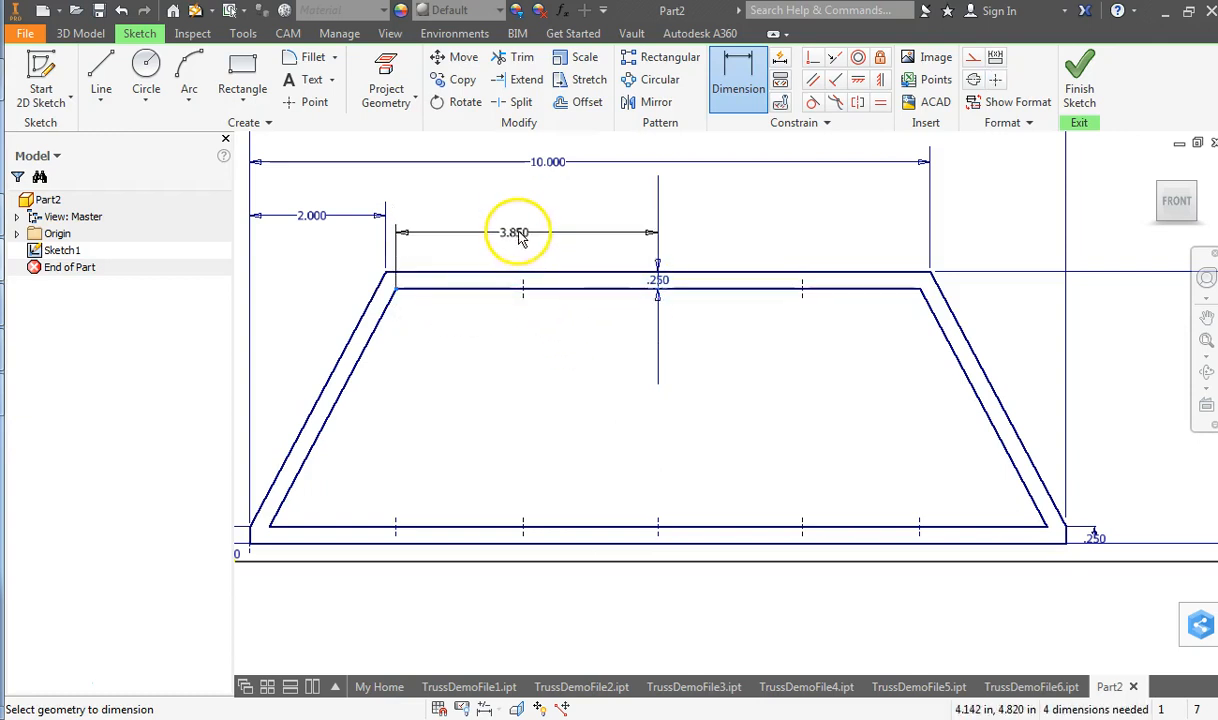
{"action": "left_click", "coordinate": [528, 231]}
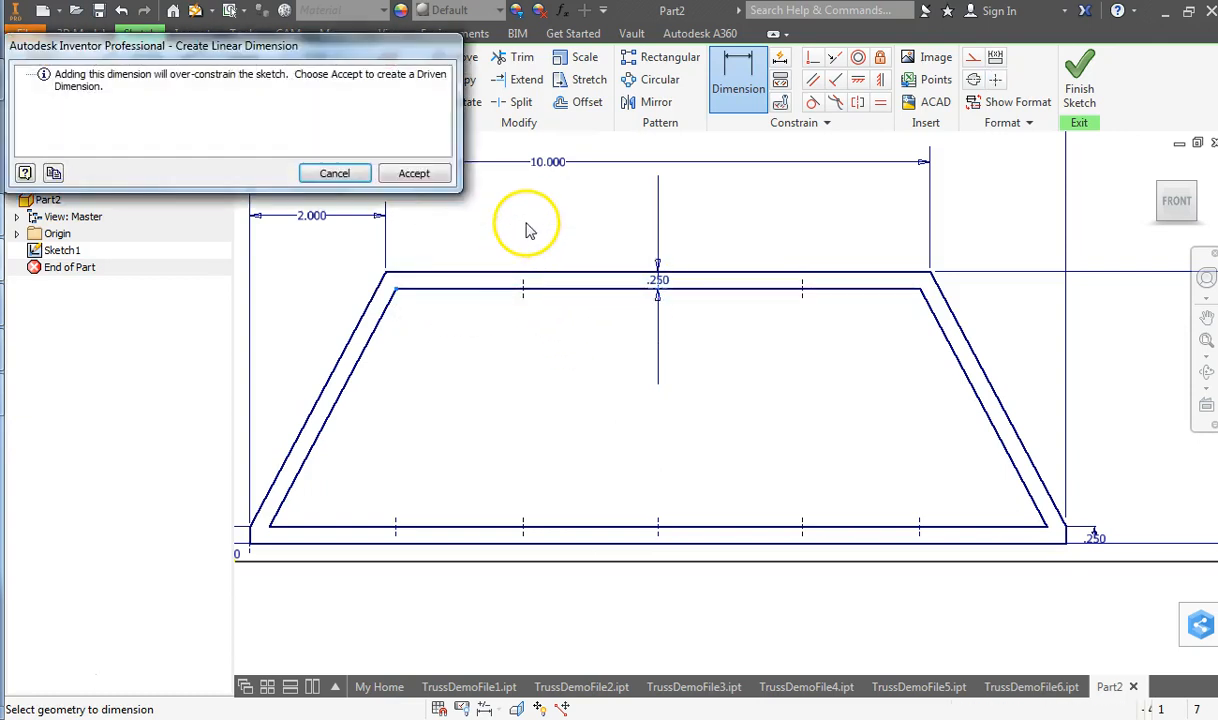
{"action": "left_click", "coordinate": [437, 180]}
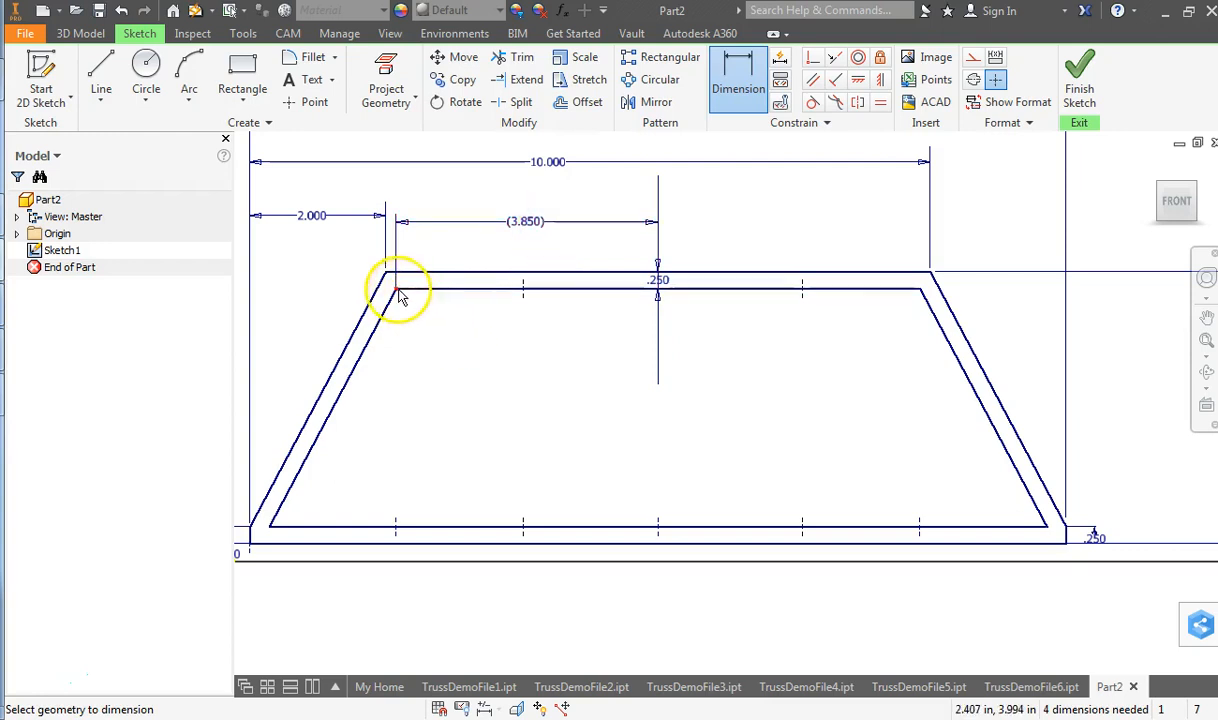
- Dimension the left and right points on the inner top edge as 1.925 in from their nearest inner corners
{"action": "left_click", "coordinate": [523, 290]}
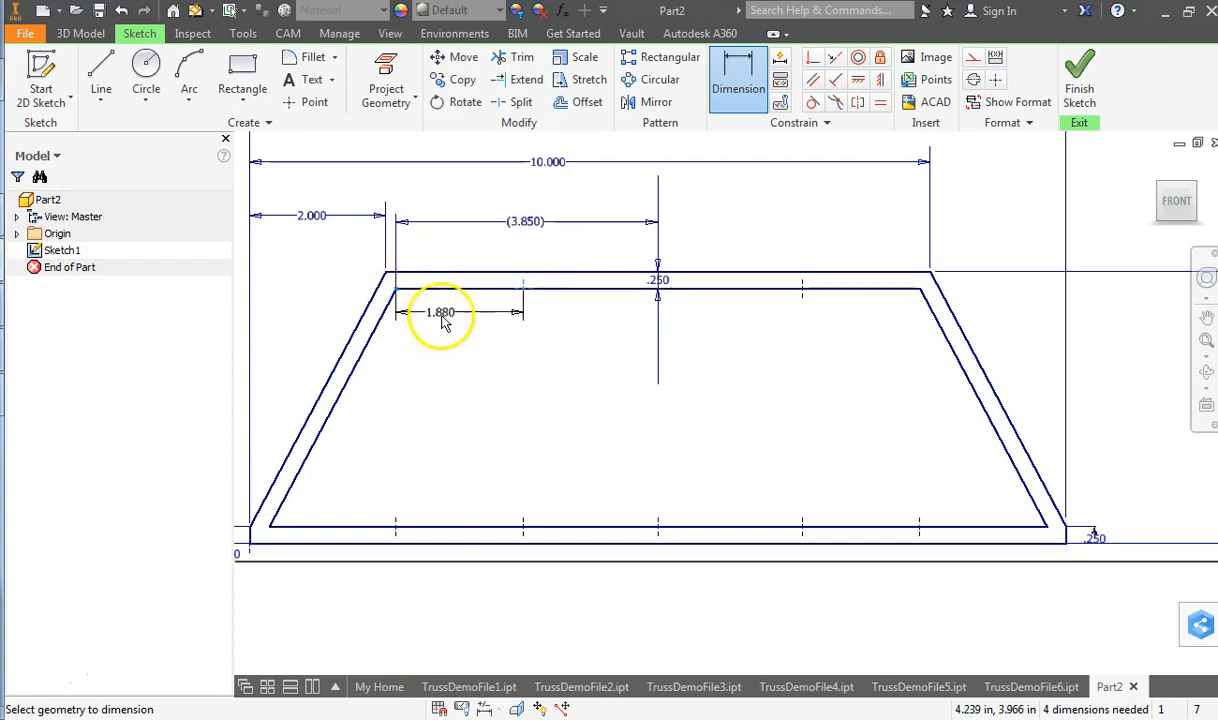
{"action": "left_click", "coordinate": [463, 258]}
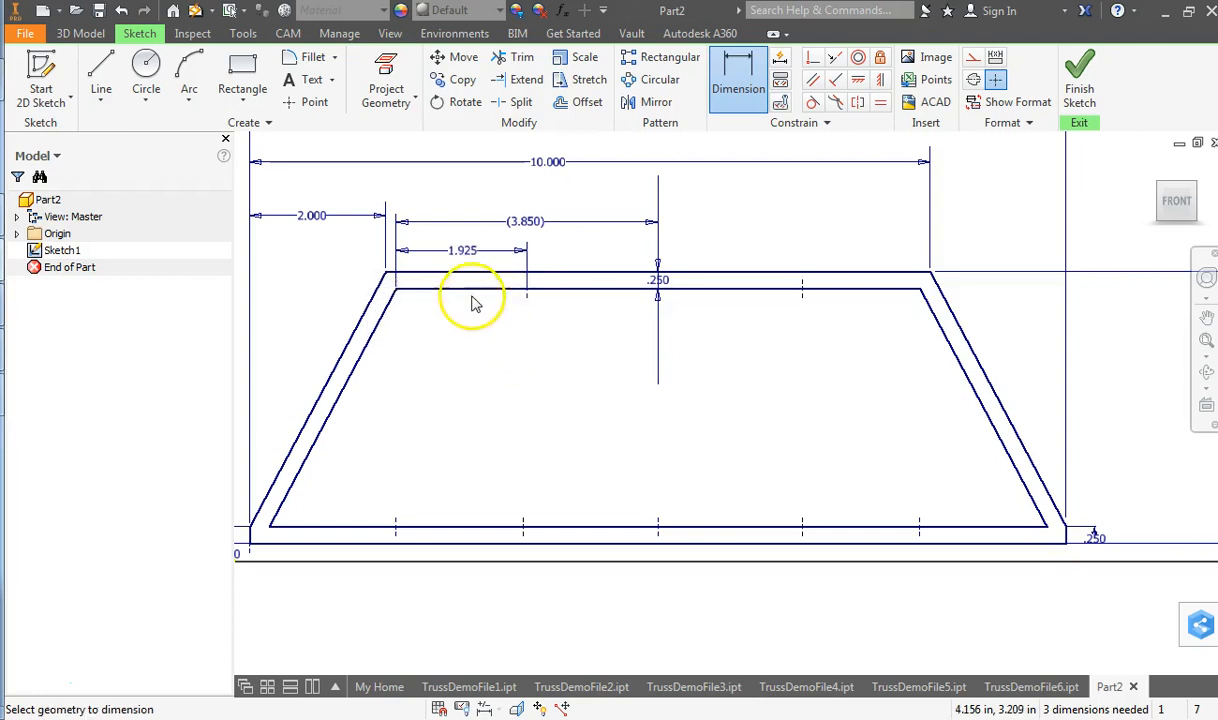
{"action": "left_click", "coordinate": [802, 290]}
{"action": "left_click", "coordinate": [918, 290]}
{"action": "left_click", "coordinate": [861, 231]}
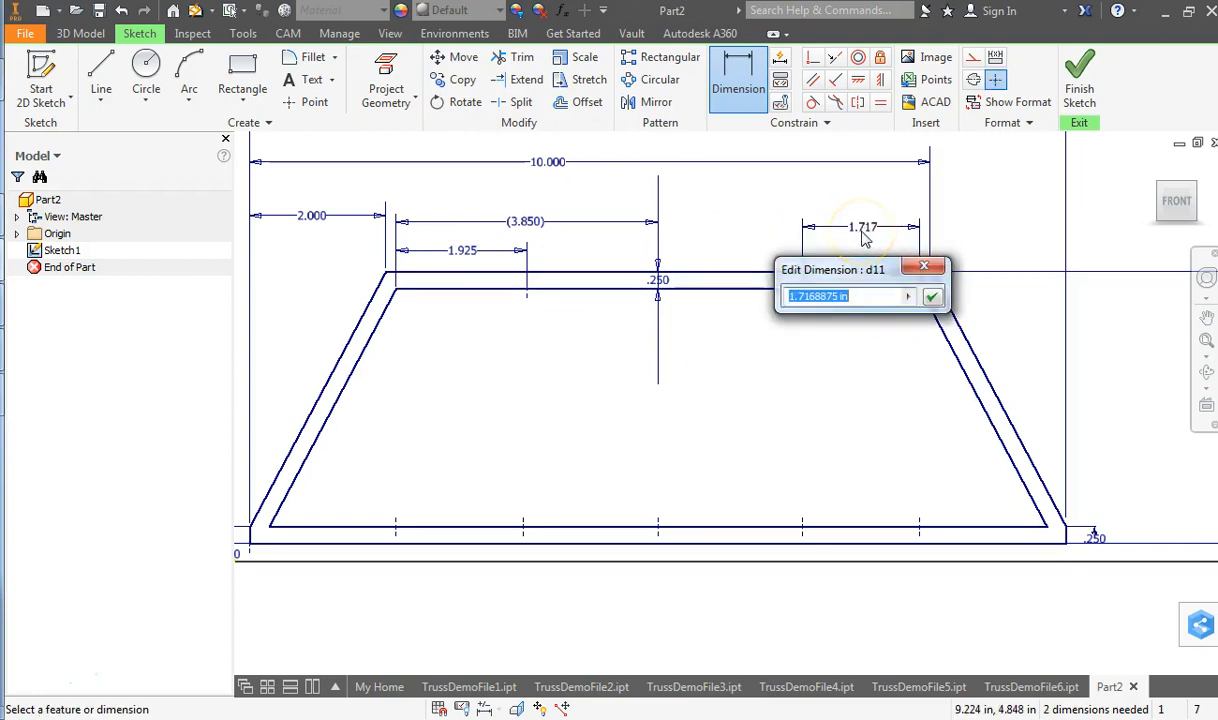
{"action": "type", "text": "1.925"}
{"action": "key", "text": "Return"}
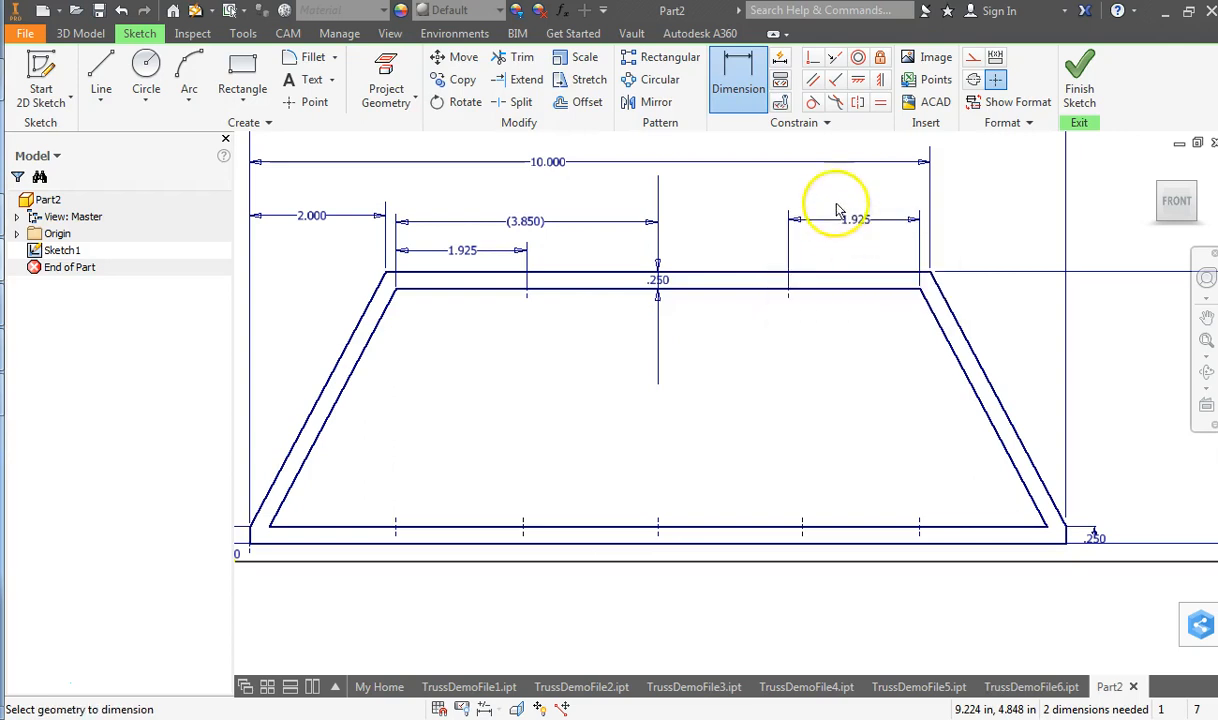
- Apply Vertical constraints aligning the two intermediate points on the inner bottom edge with the dimensioned points on the inner top edge
{"action": "left_click", "coordinate": [880, 80]}
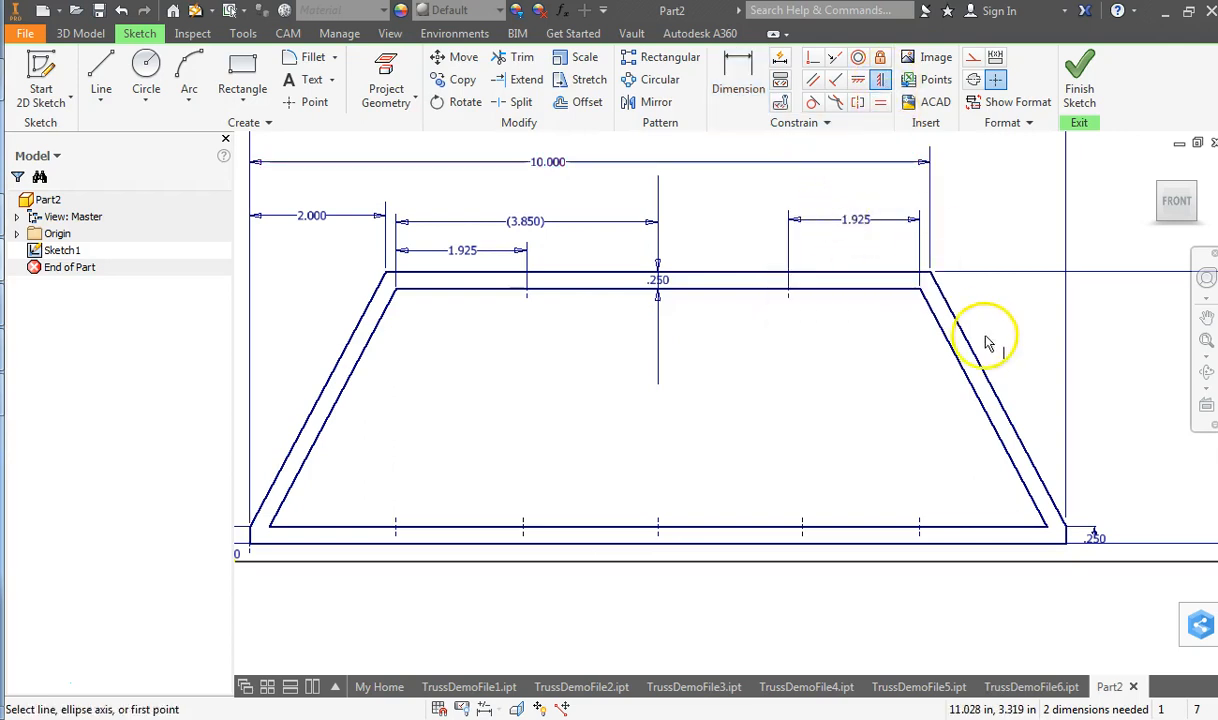
{"action": "left_click", "coordinate": [791, 295]}
{"action": "left_click", "coordinate": [808, 537]}
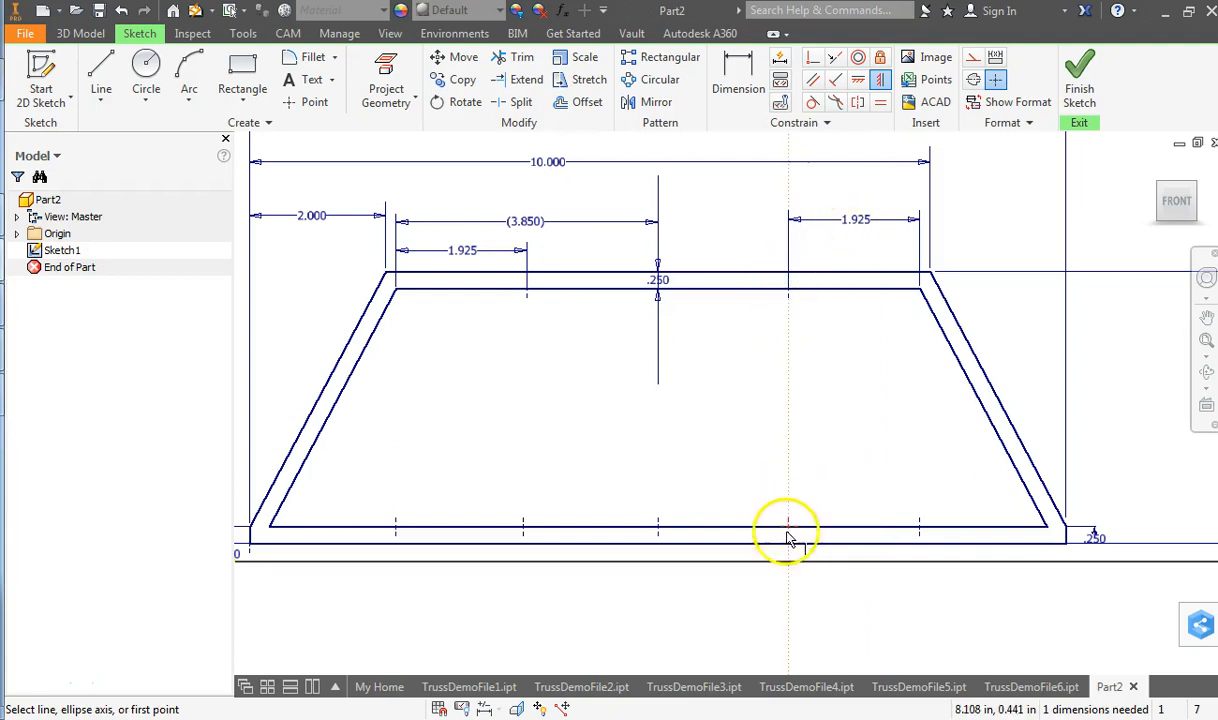
{"action": "left_click", "coordinate": [524, 527]}
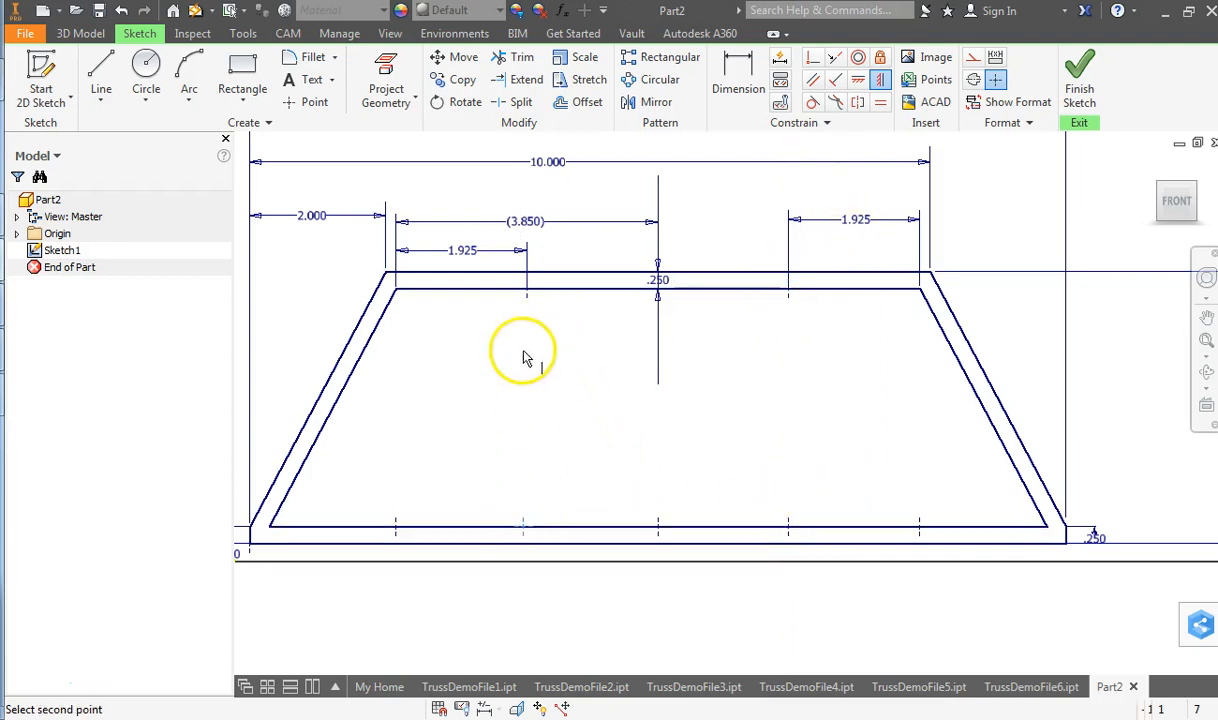
{"action": "left_click", "coordinate": [527, 298]}
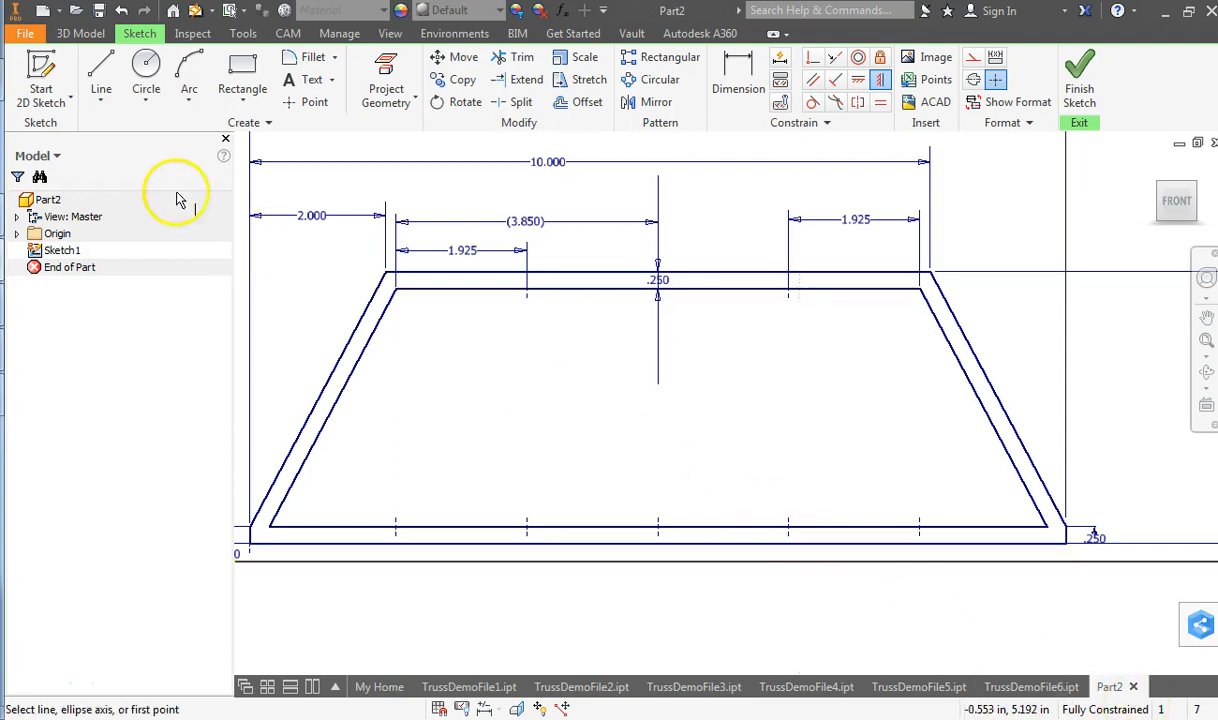
- Draw five vertical lines from the inner top edge's corners, intermediate points and midpoint down to the matching inner bottom edge points
{"action": "left_click", "coordinate": [101, 72]}
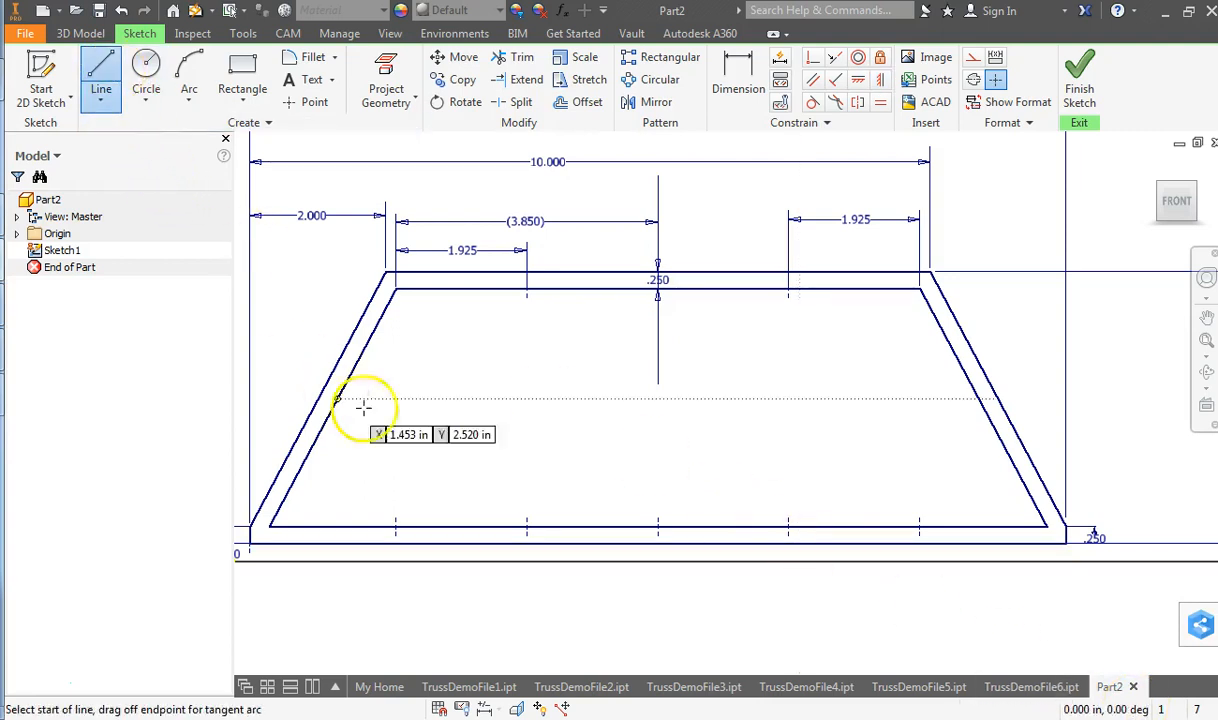
{"action": "left_click", "coordinate": [396, 289]}
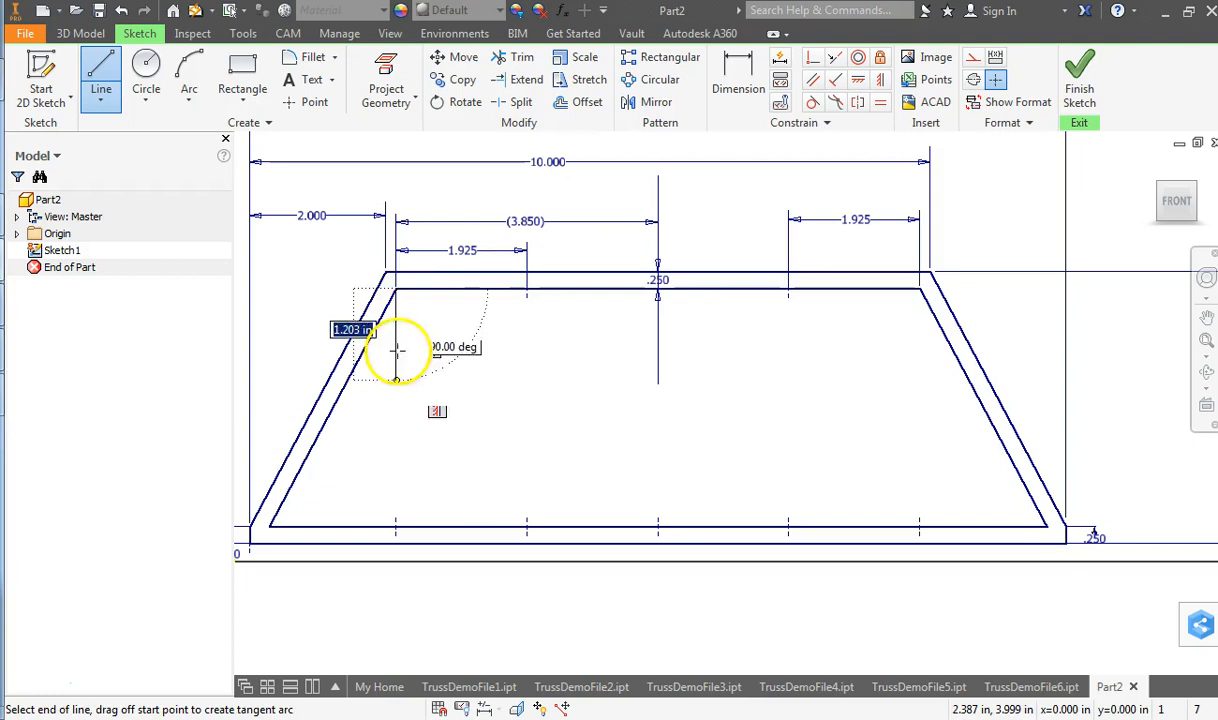
{"action": "double_click", "coordinate": [396, 527]}
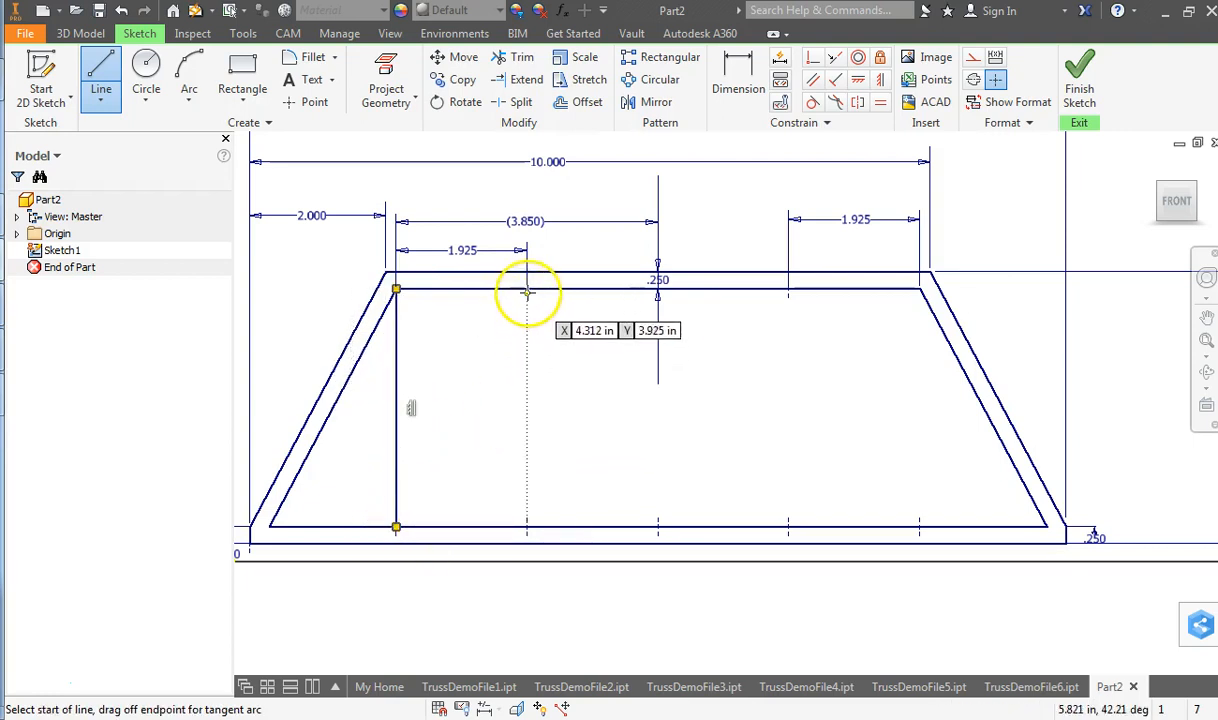
{"action": "left_click", "coordinate": [527, 290]}
{"action": "double_click", "coordinate": [527, 527]}
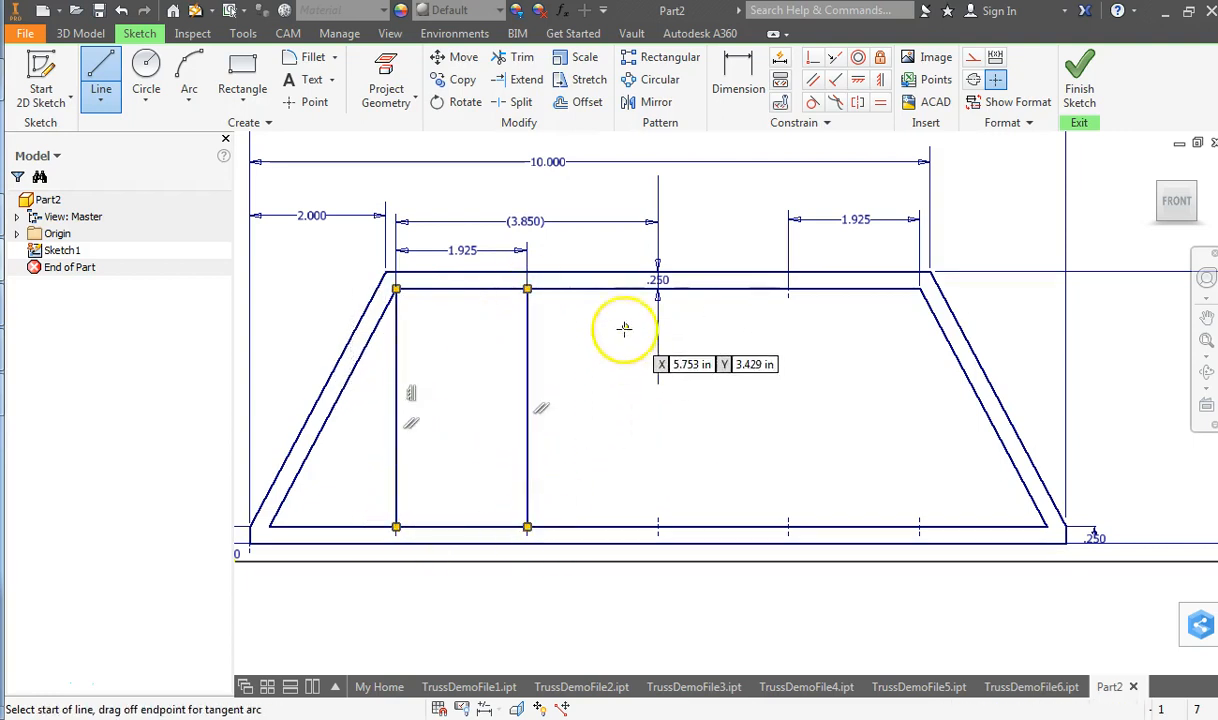
{"action": "left_click", "coordinate": [658, 290]}
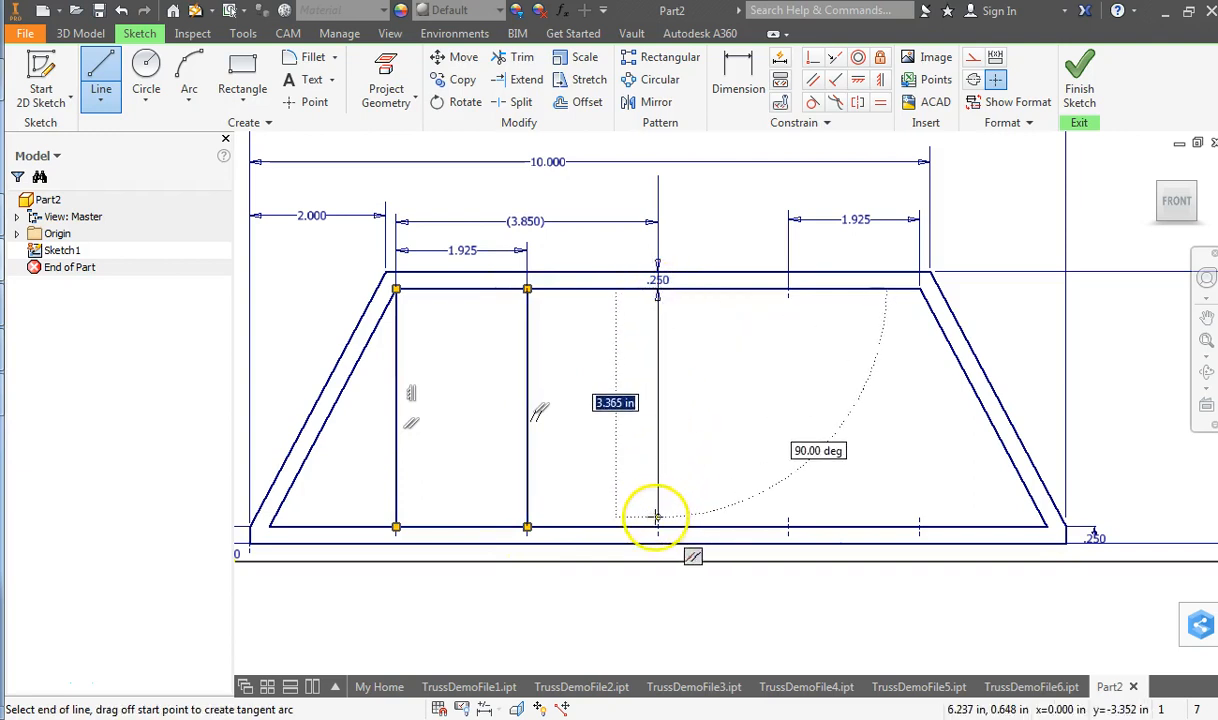
{"action": "double_click", "coordinate": [658, 527]}
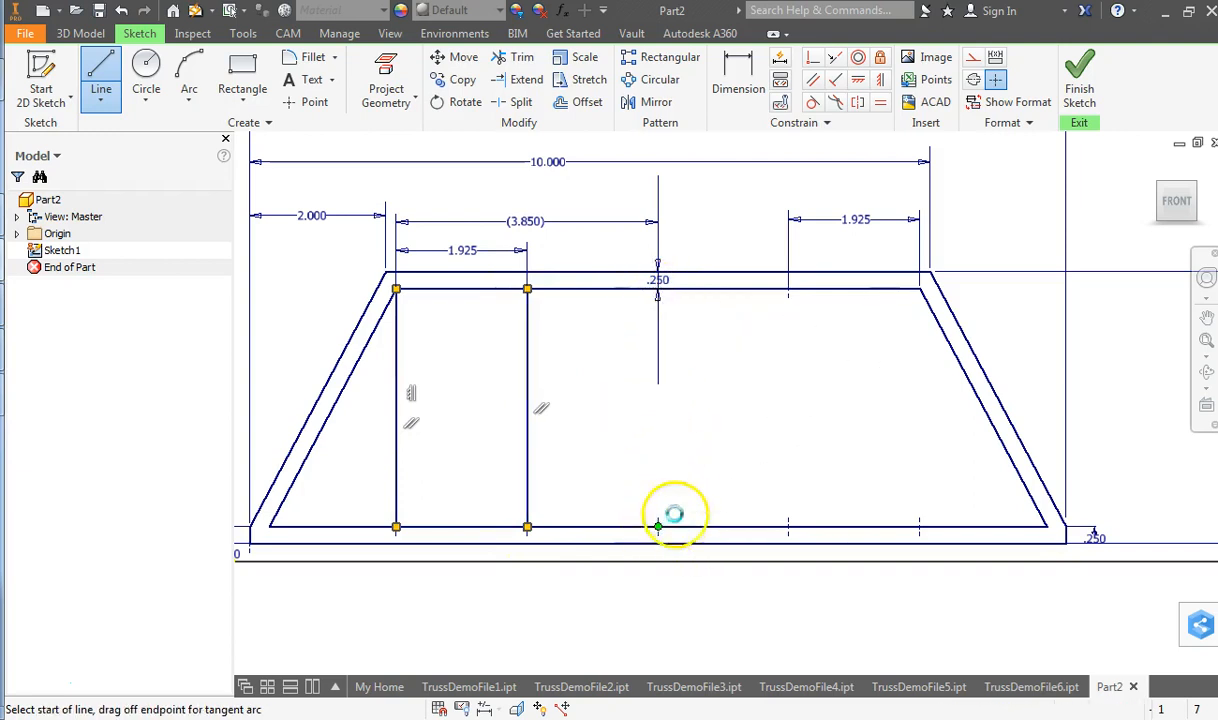
{"action": "left_click", "coordinate": [789, 290]}
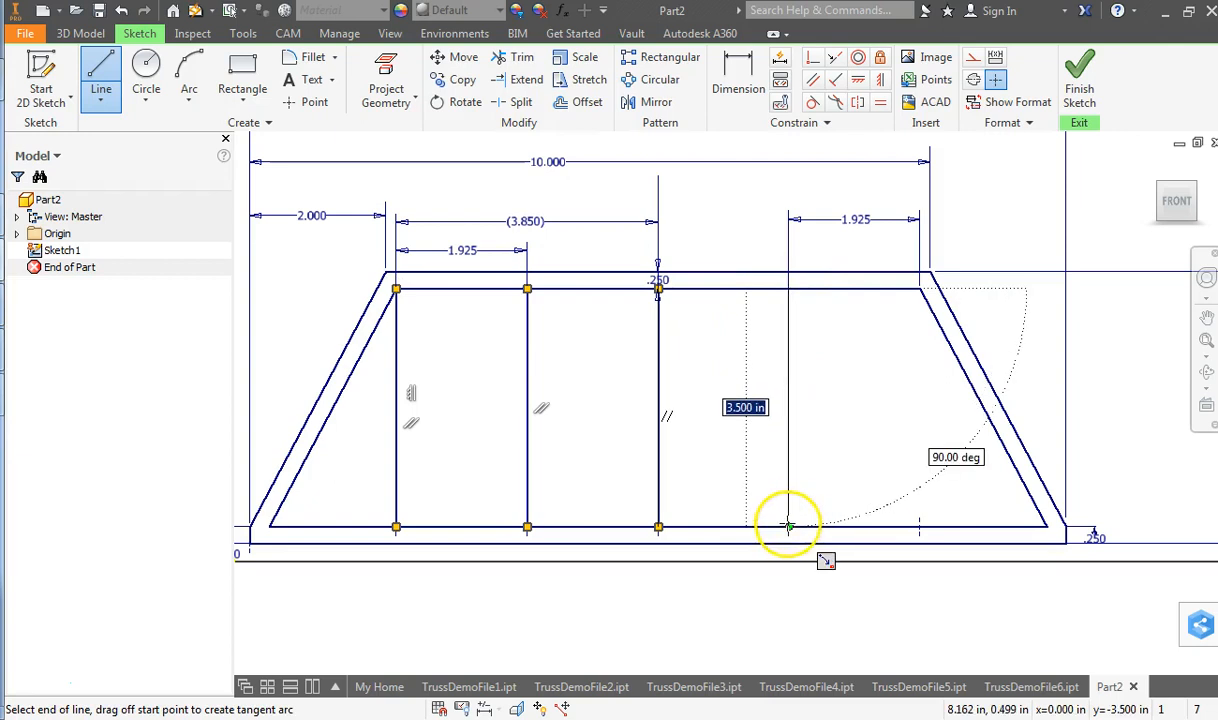
{"action": "double_click", "coordinate": [789, 527]}
{"action": "left_click", "coordinate": [920, 290]}
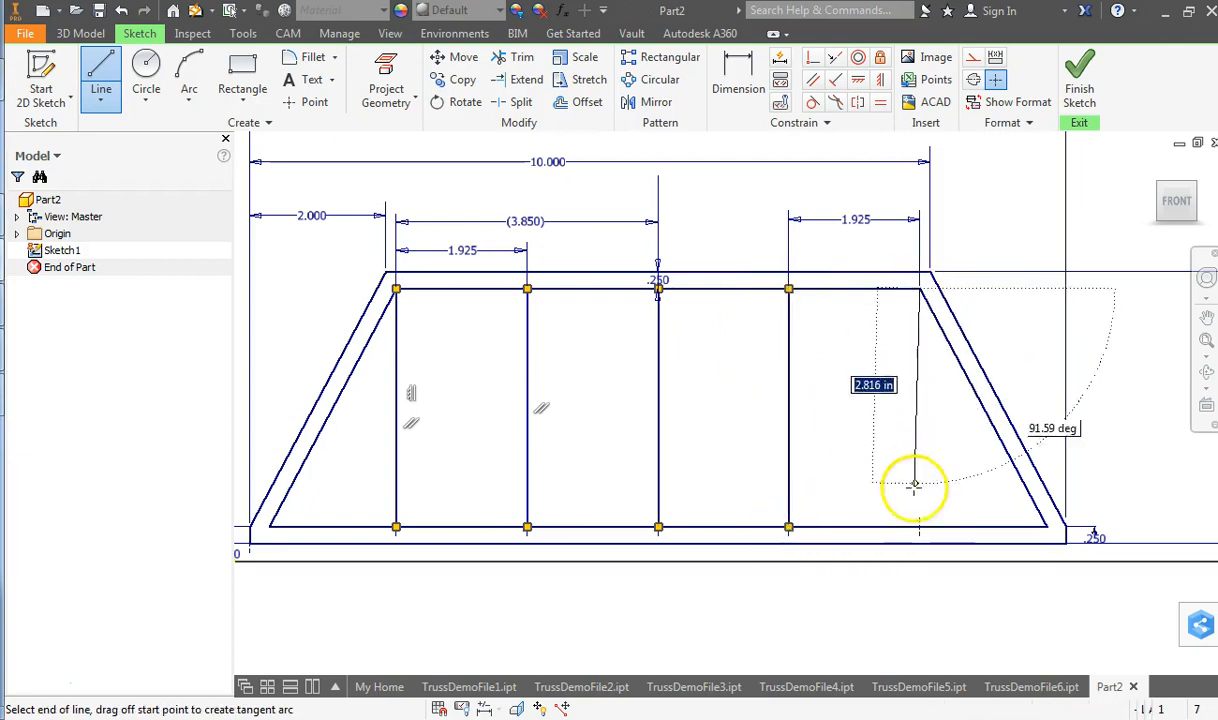
{"action": "double_click", "coordinate": [920, 527]}
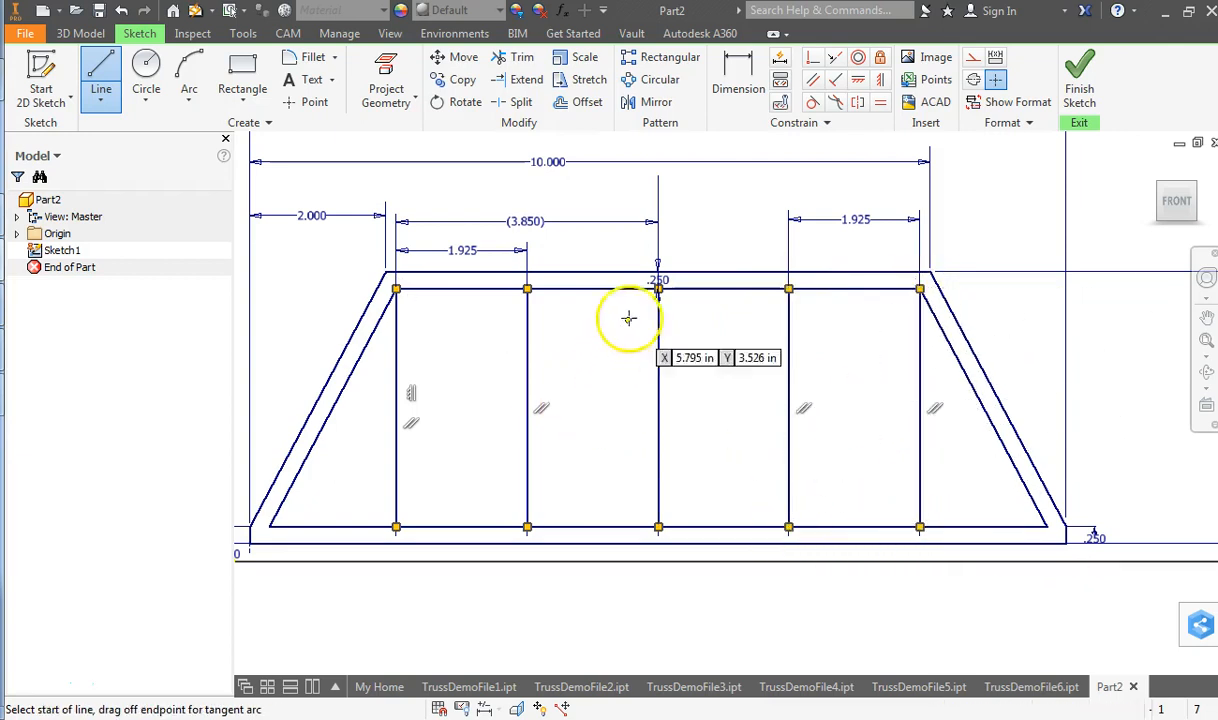
{"action": "left_click", "coordinate": [658, 527]}
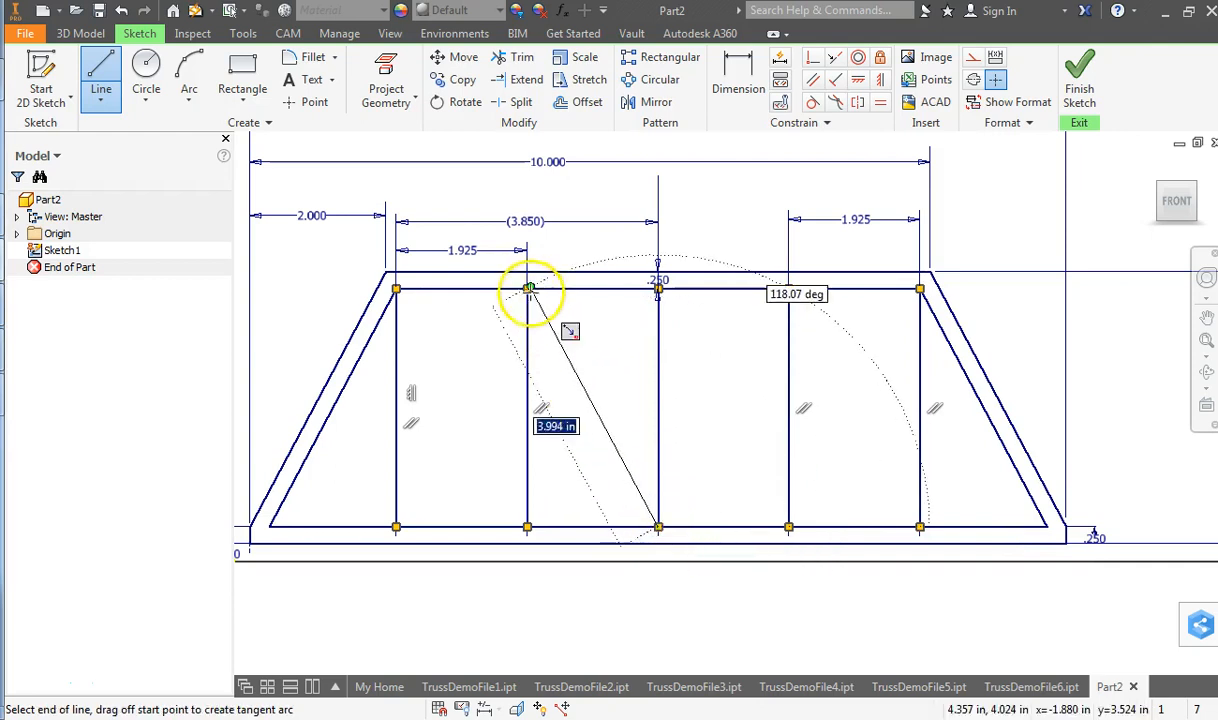
{"action": "double_click", "coordinate": [527, 290]}
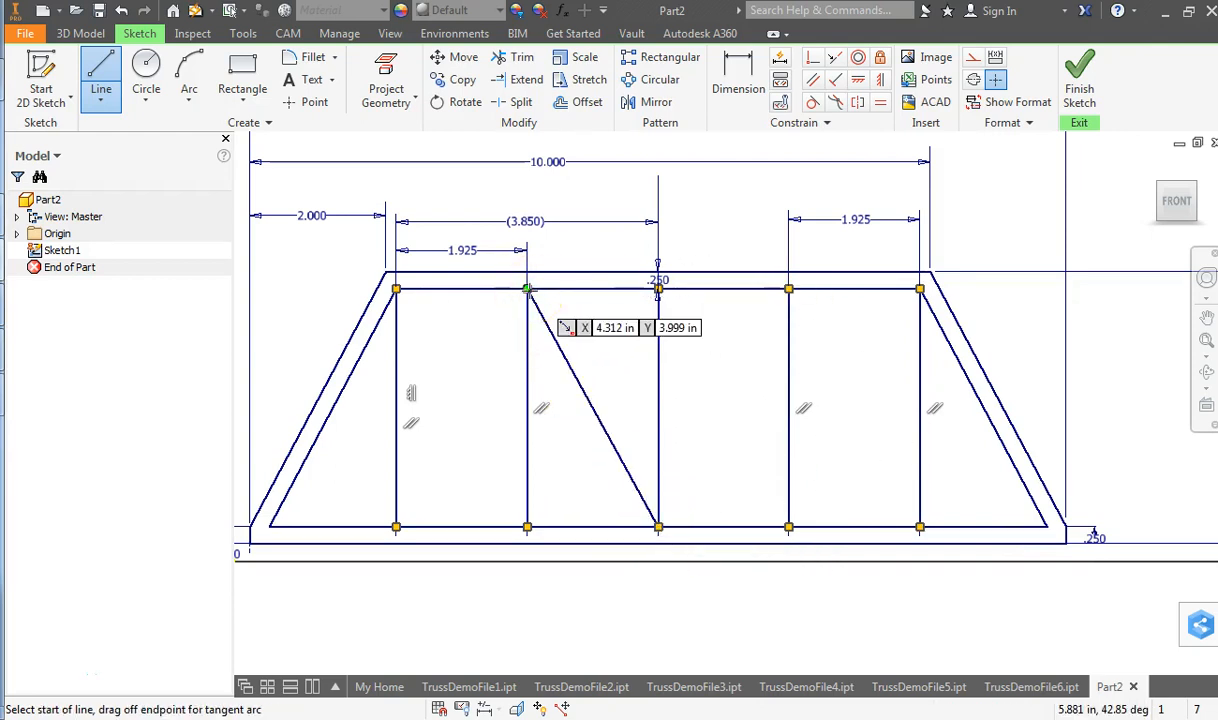
{"action": "key", "text": "ctrl+z"}
- Draw two diagonal lines from the inner bottom edge's midpoint up to the left and right intermediate points on the inner top edge
{"action": "left_click", "coordinate": [101, 72]}
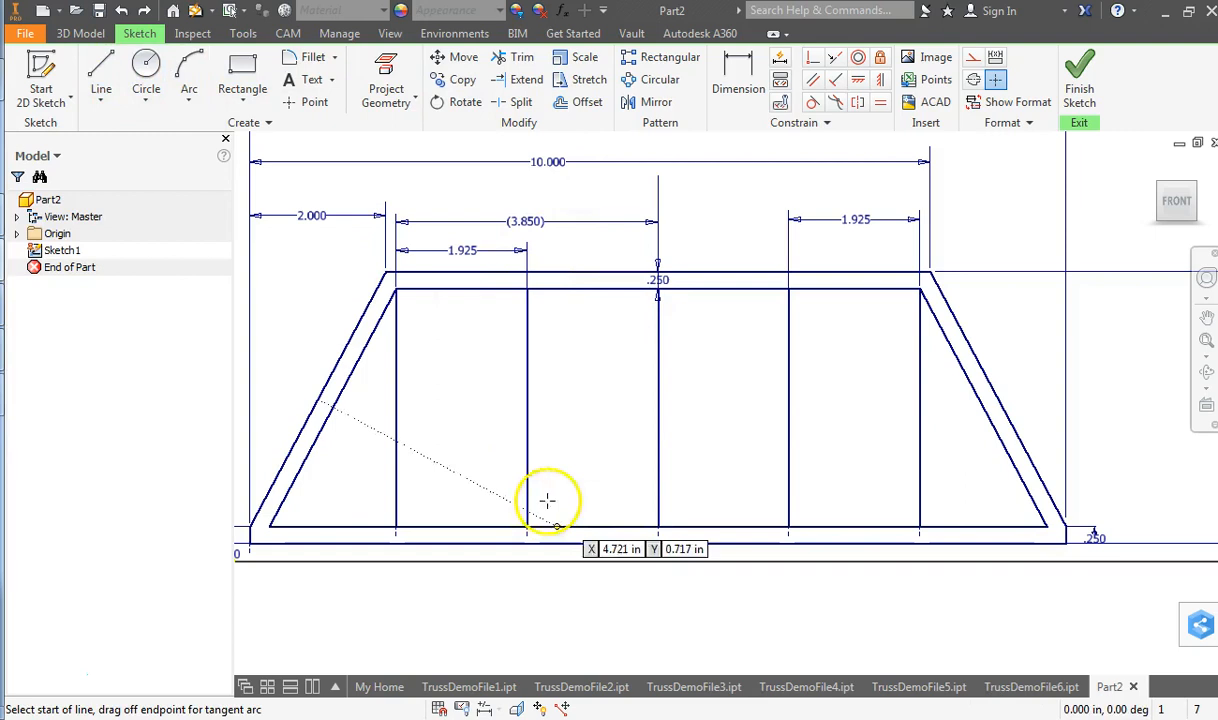
{"action": "left_click", "coordinate": [658, 527]}
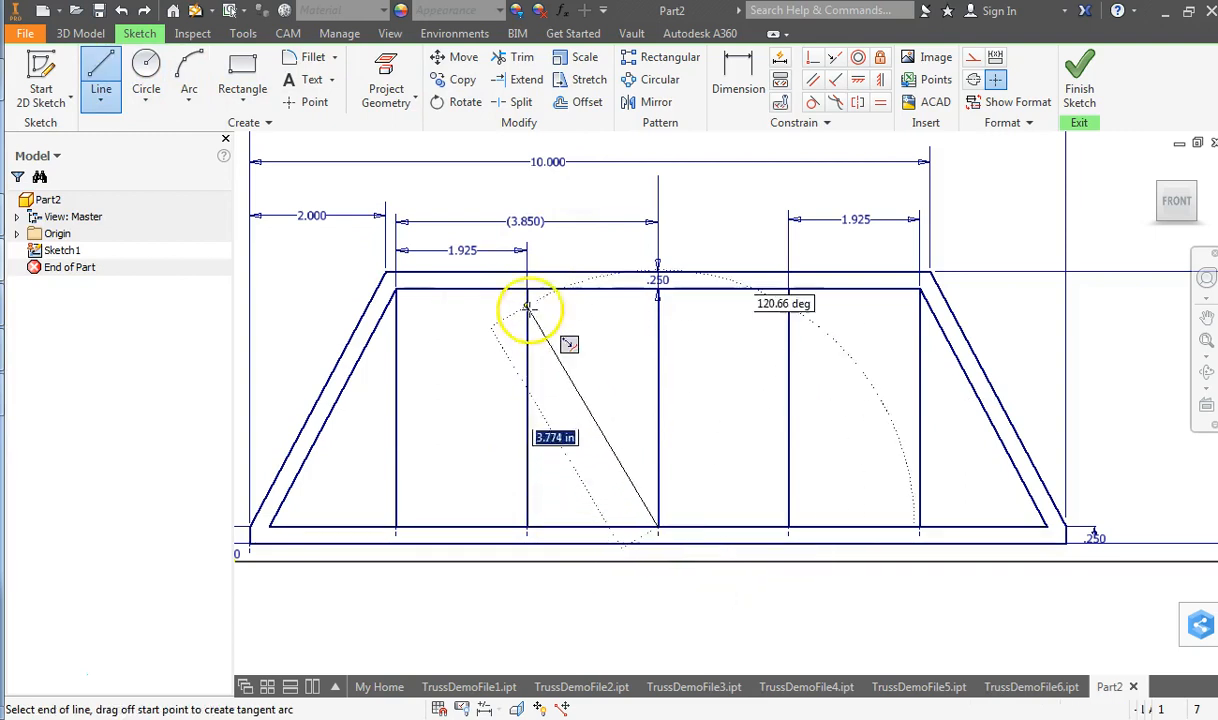
{"action": "scroll", "coordinate": [531, 288], "scroll_direction": "up", "scroll_amount": 3}
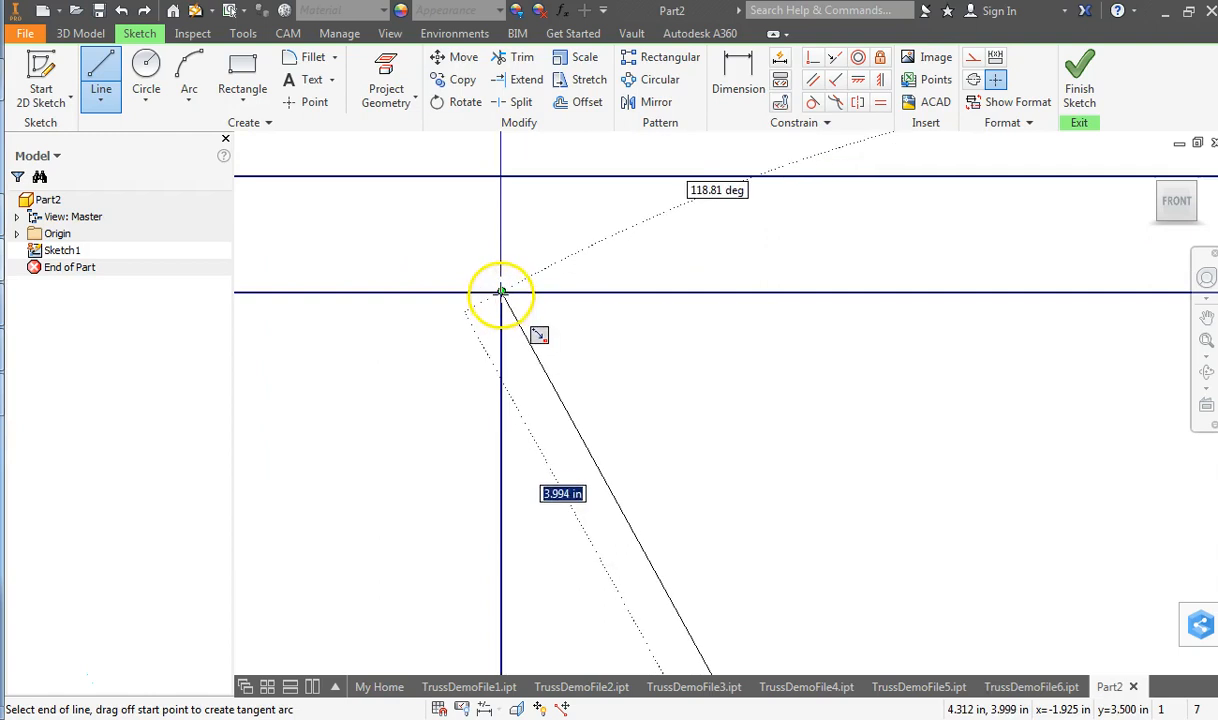
{"action": "left_click", "coordinate": [501, 291]}
{"action": "scroll", "coordinate": [500, 296], "scroll_direction": "down", "scroll_amount": 5}
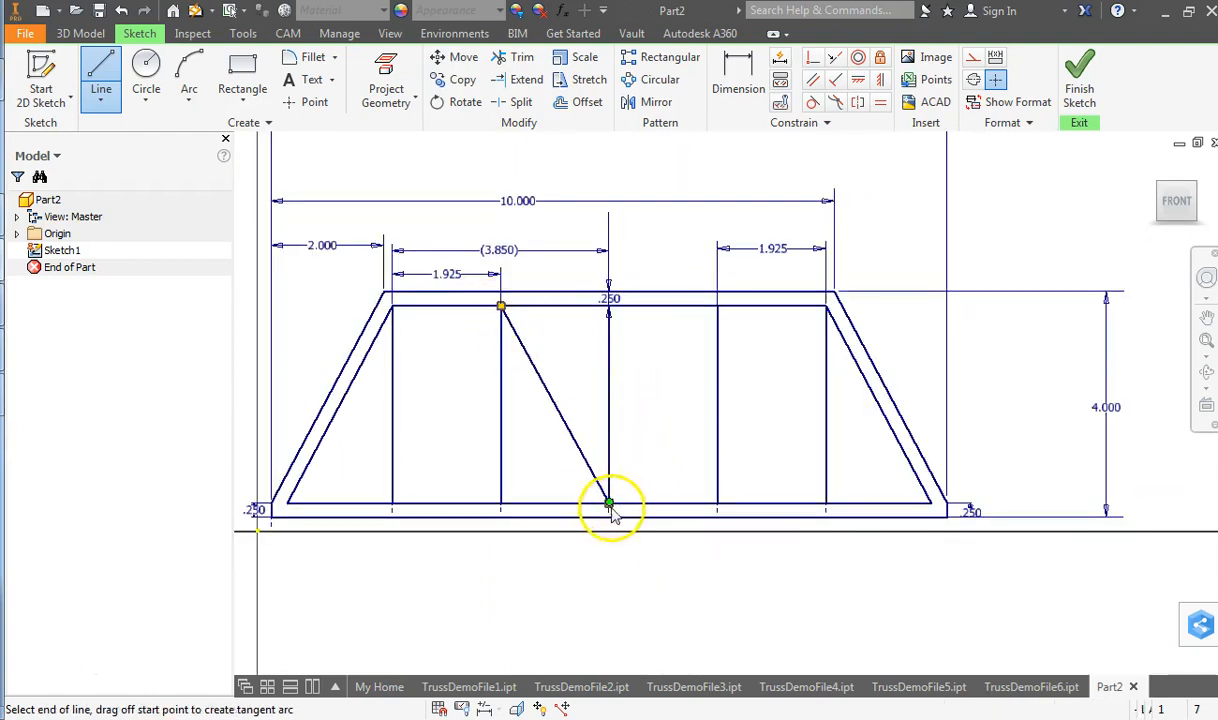
{"action": "left_click", "coordinate": [609, 503]}
{"action": "scroll", "coordinate": [718, 321], "scroll_direction": "up", "scroll_amount": 5}
{"action": "double_click", "coordinate": [719, 257]}
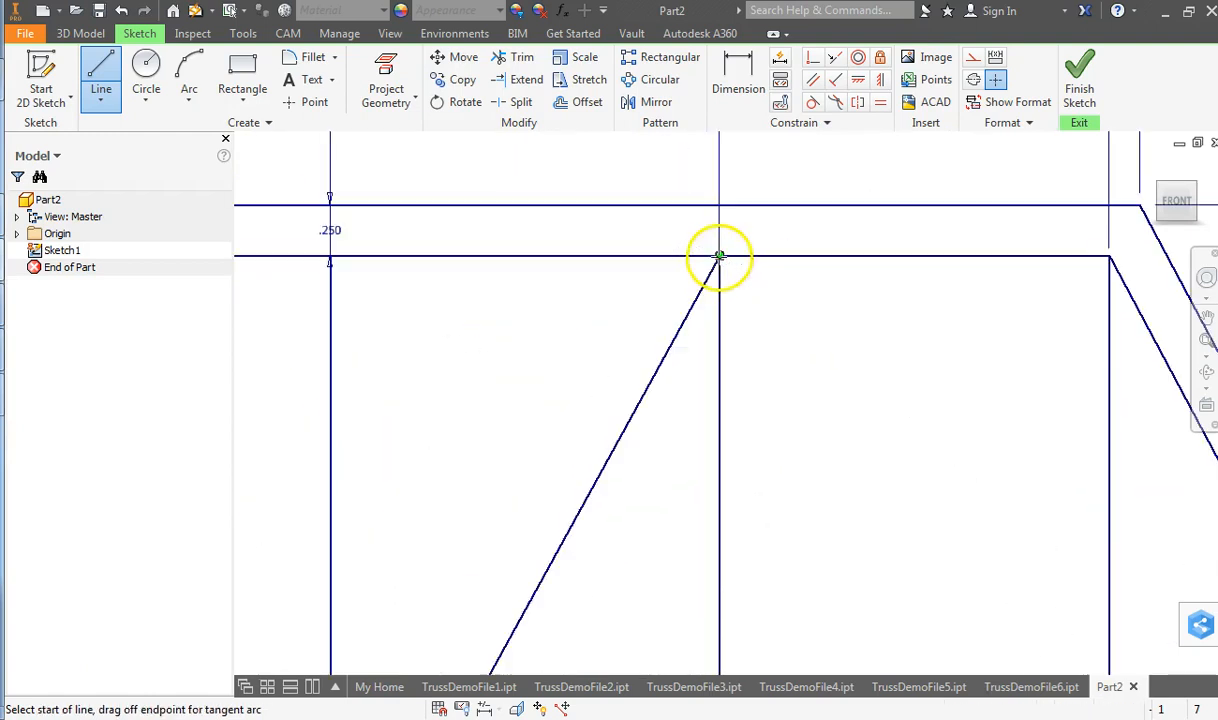
- Draw outer diagonals from the two intermediate top points down to the bottom points beneath the inner top-left and top-right corners
{"action": "scroll", "coordinate": [719, 257], "scroll_direction": "down", "scroll_amount": 5}
{"action": "left_click", "coordinate": [719, 257]}
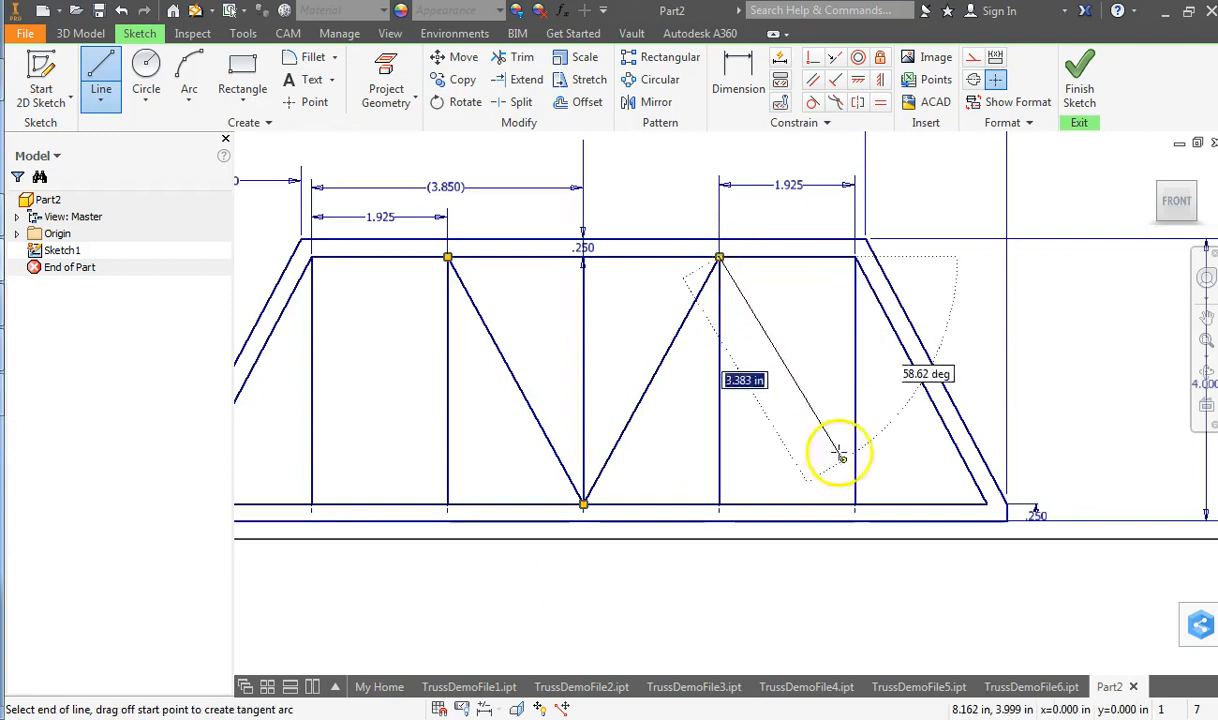
{"action": "double_click", "coordinate": [855, 503]}
{"action": "left_click", "coordinate": [447, 257]}
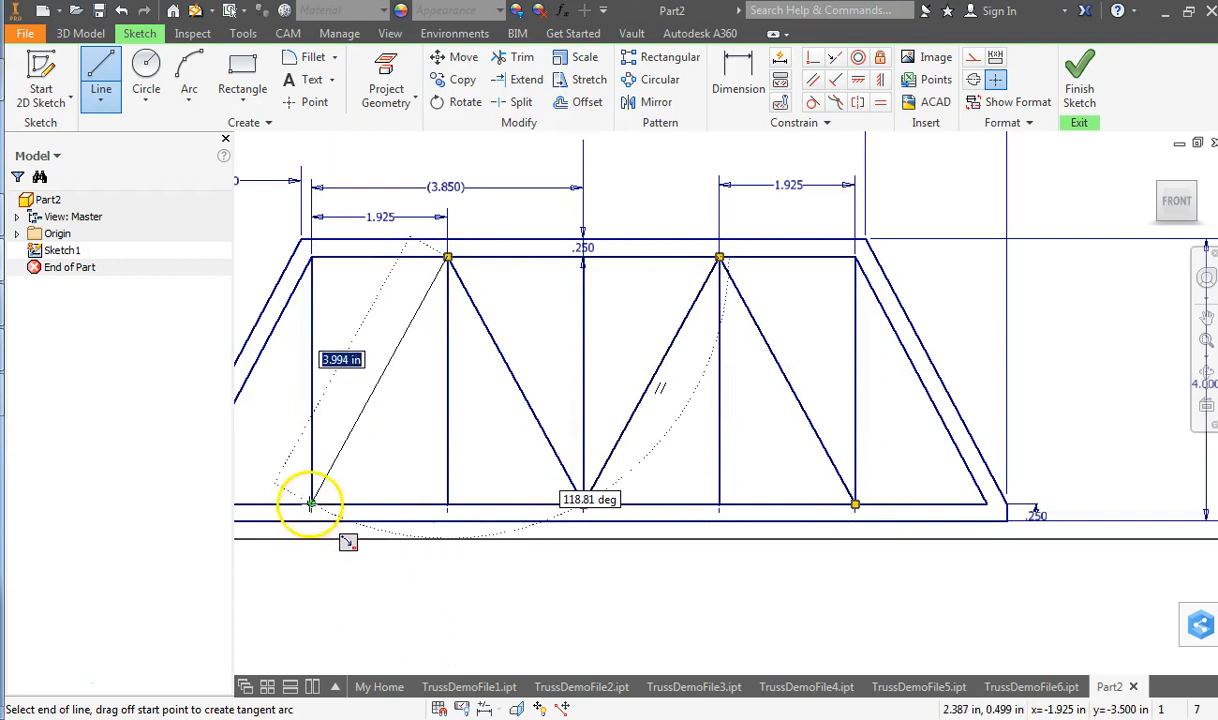
{"action": "double_click", "coordinate": [311, 503]}
{"action": "scroll", "coordinate": [321, 475], "scroll_direction": "down", "scroll_amount": 3}
{"action": "right_click", "coordinate": [645, 180]}
{"action": "left_click", "coordinate": [716, 180]}
- Convert all the internal vertical and diagonal truss lines to construction geometry
{"action": "mouse_move", "coordinate": [321, 445]}
{"action": "left_mouse_down"}
{"action": "mouse_move", "coordinate": [638, 452]}
{"action": "mouse_move", "coordinate": [655, 470]}
{"action": "mouse_move", "coordinate": [305, 442]}
{"action": "left_mouse_up"}
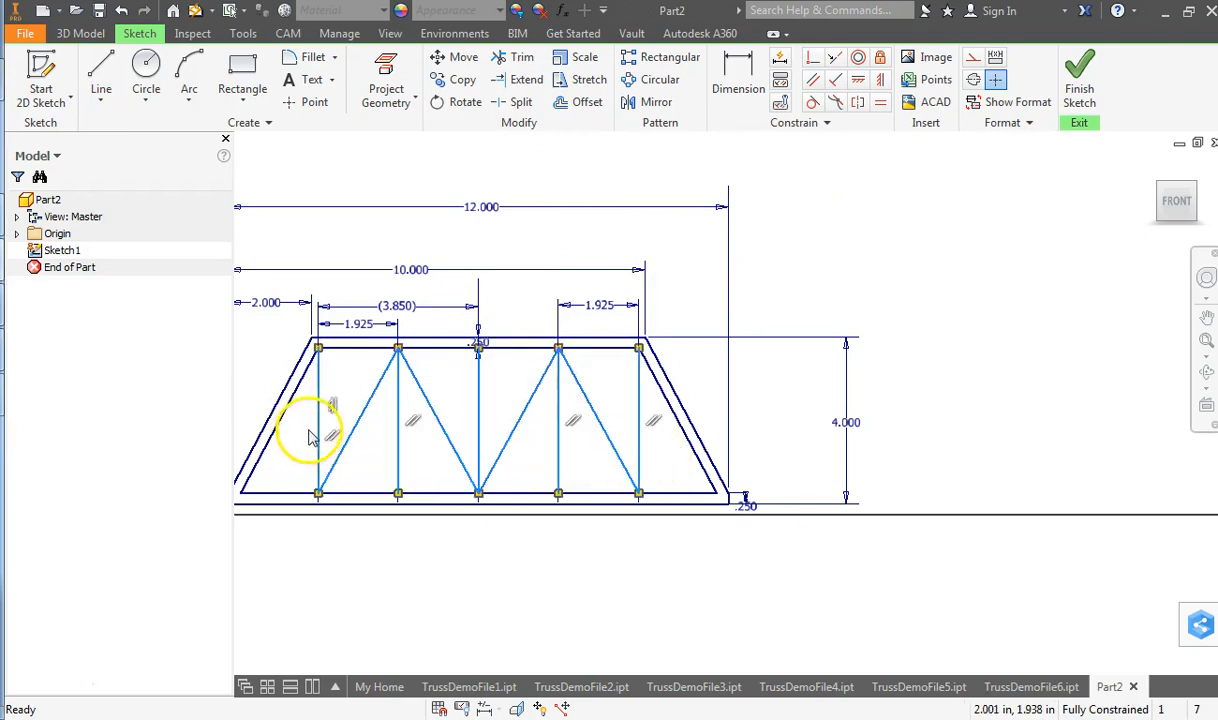
{"action": "right_click", "coordinate": [322, 420]}
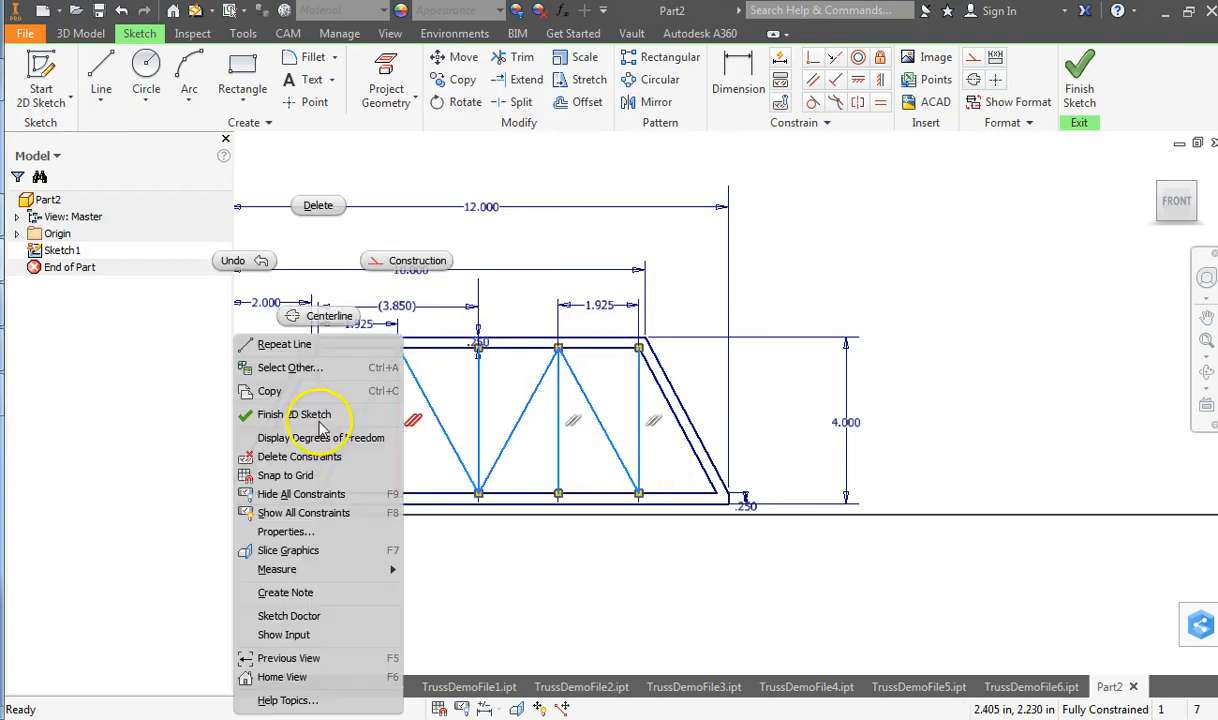
{"action": "left_click", "coordinate": [420, 264]}
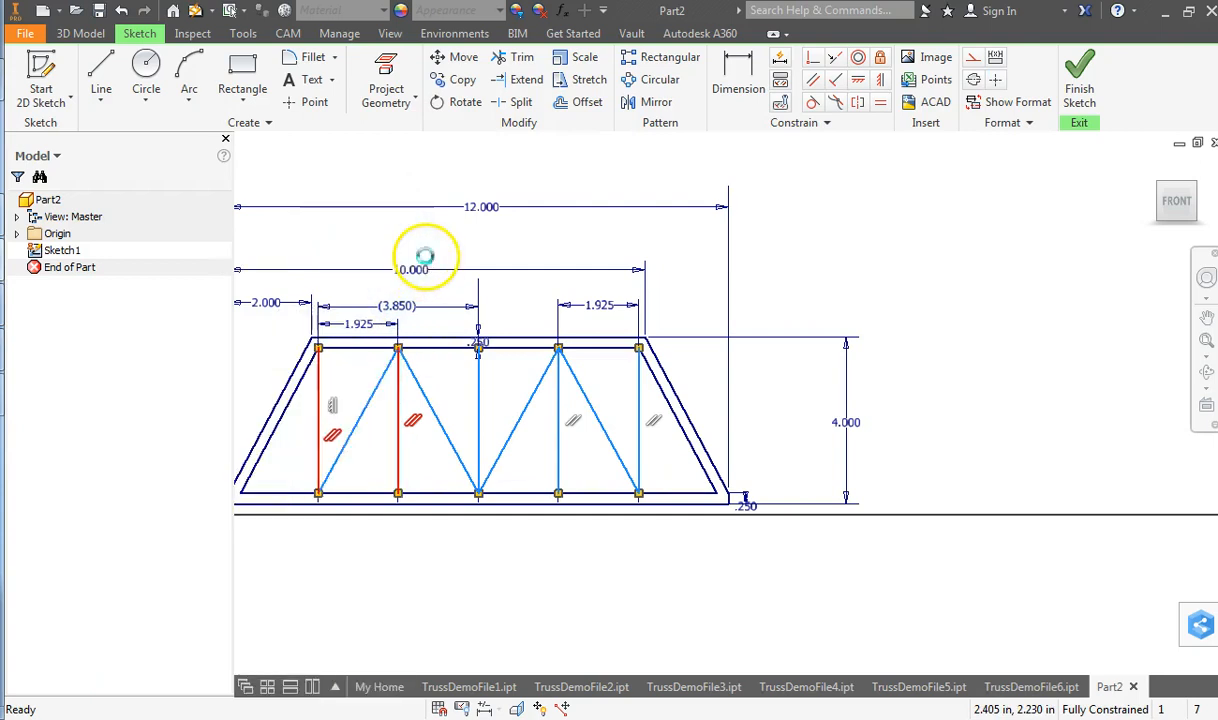
{"action": "left_click", "coordinate": [525, 242]}
{"action": "scroll", "coordinate": [508, 373], "scroll_direction": "down", "scroll_amount": 3}
{"action": "scroll", "coordinate": [493, 429], "scroll_direction": "up", "scroll_amount": 3}
{"action": "middle_click_drag", "start_coordinate": [493, 429], "coordinate": [612, 433]}
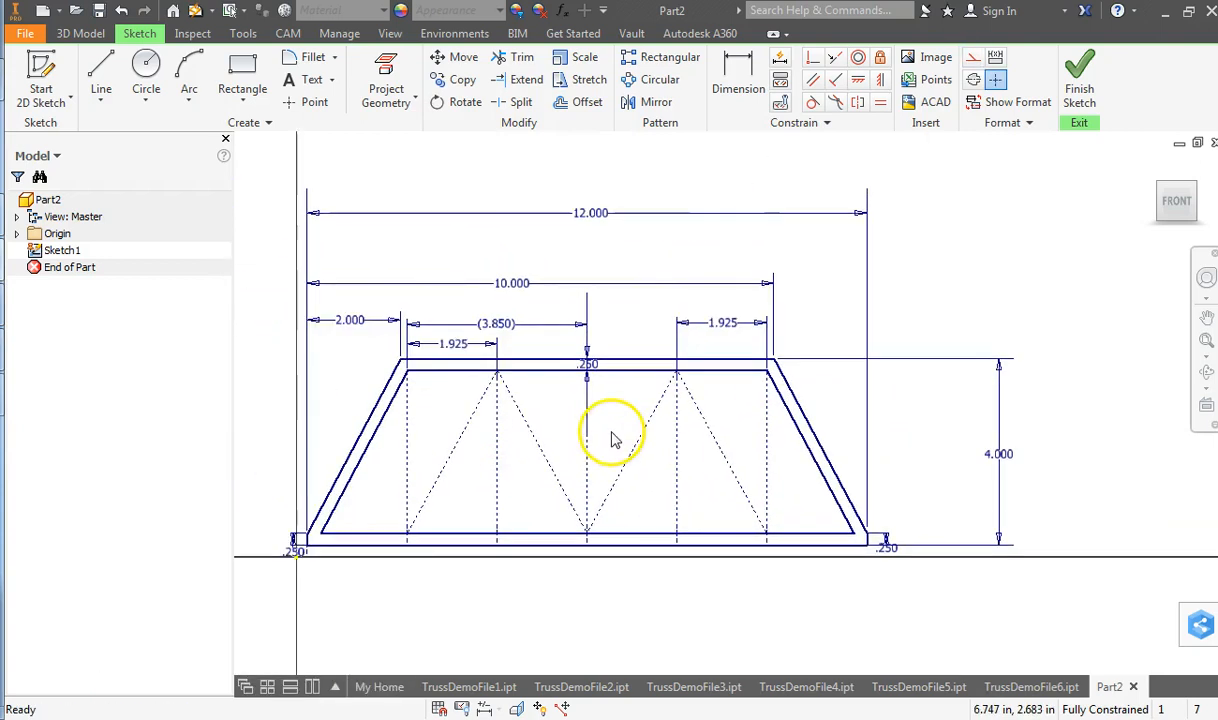